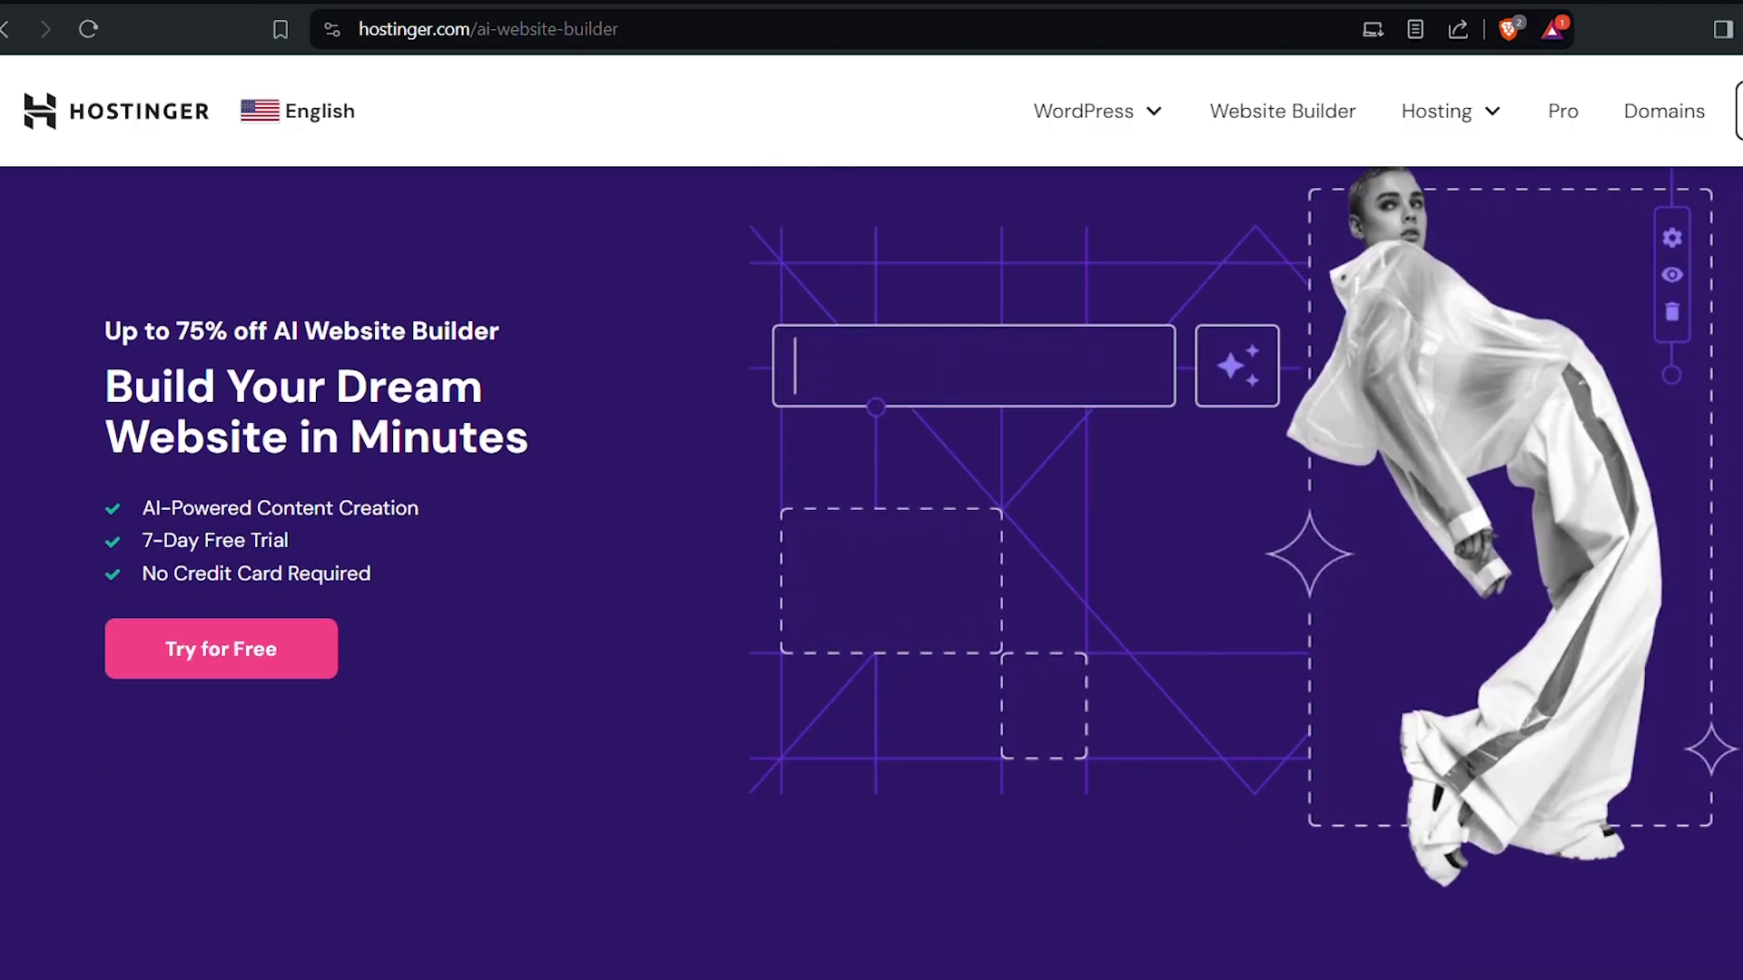
Review the red Tim Harris Video & AI Tech preview and publish it with Go live.
scroll(872, 563, down, 9)
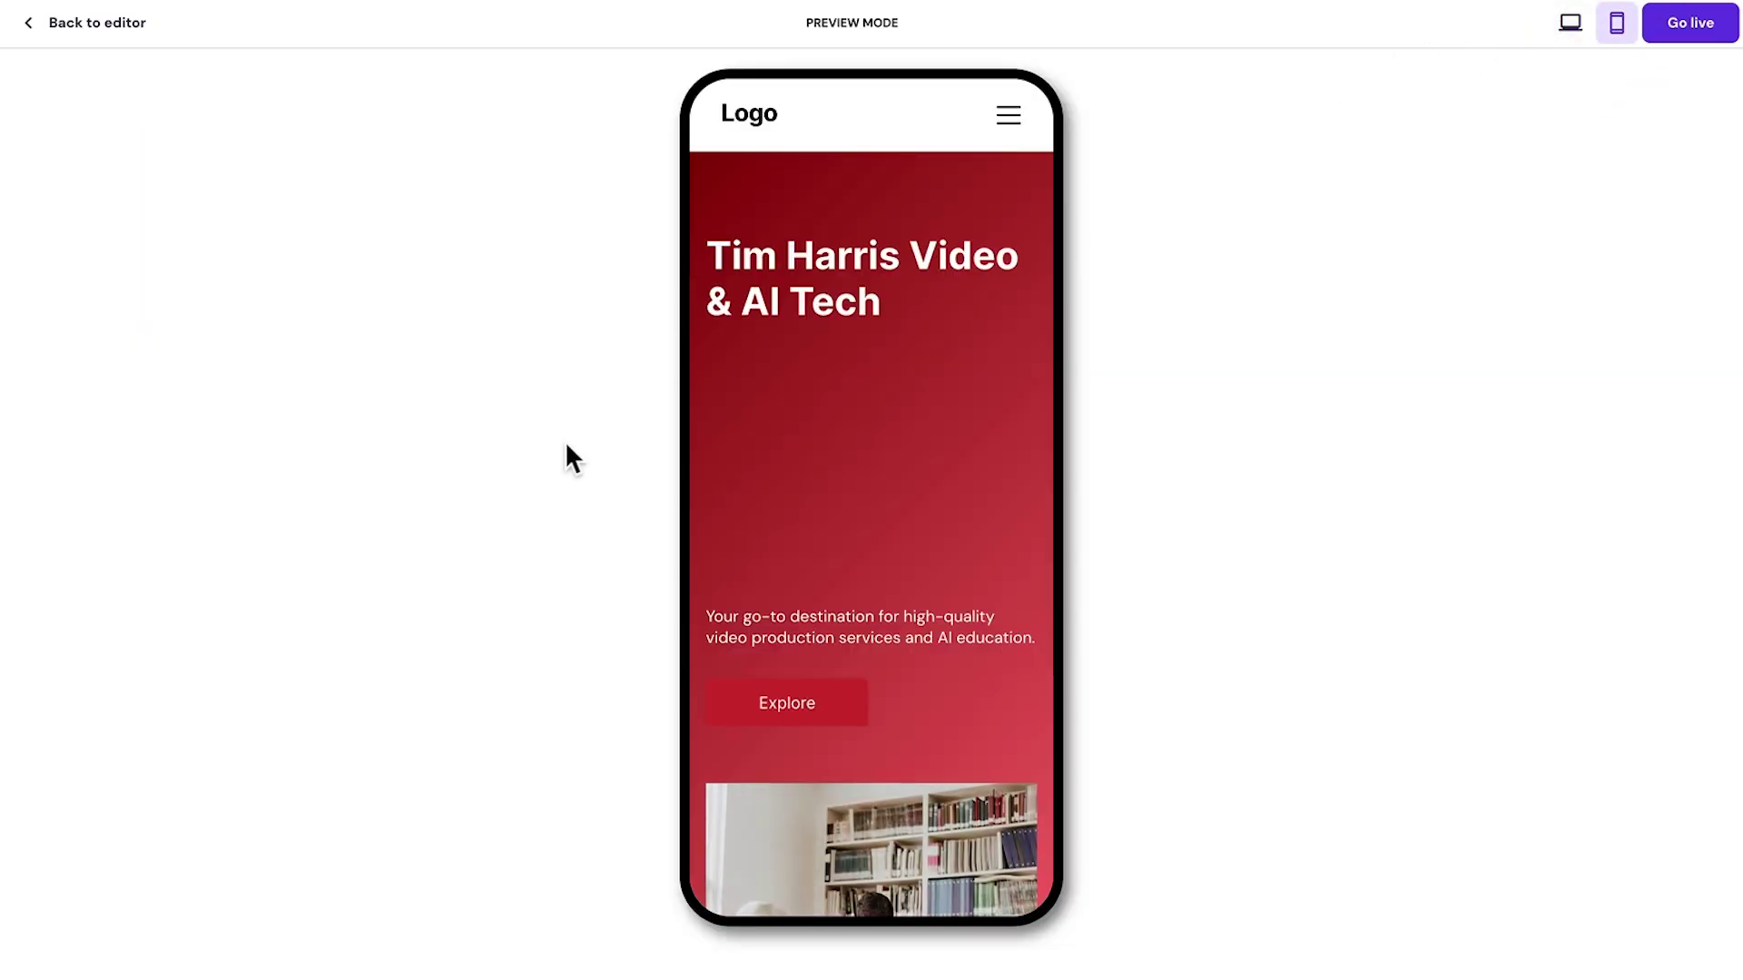
click(1690, 23)
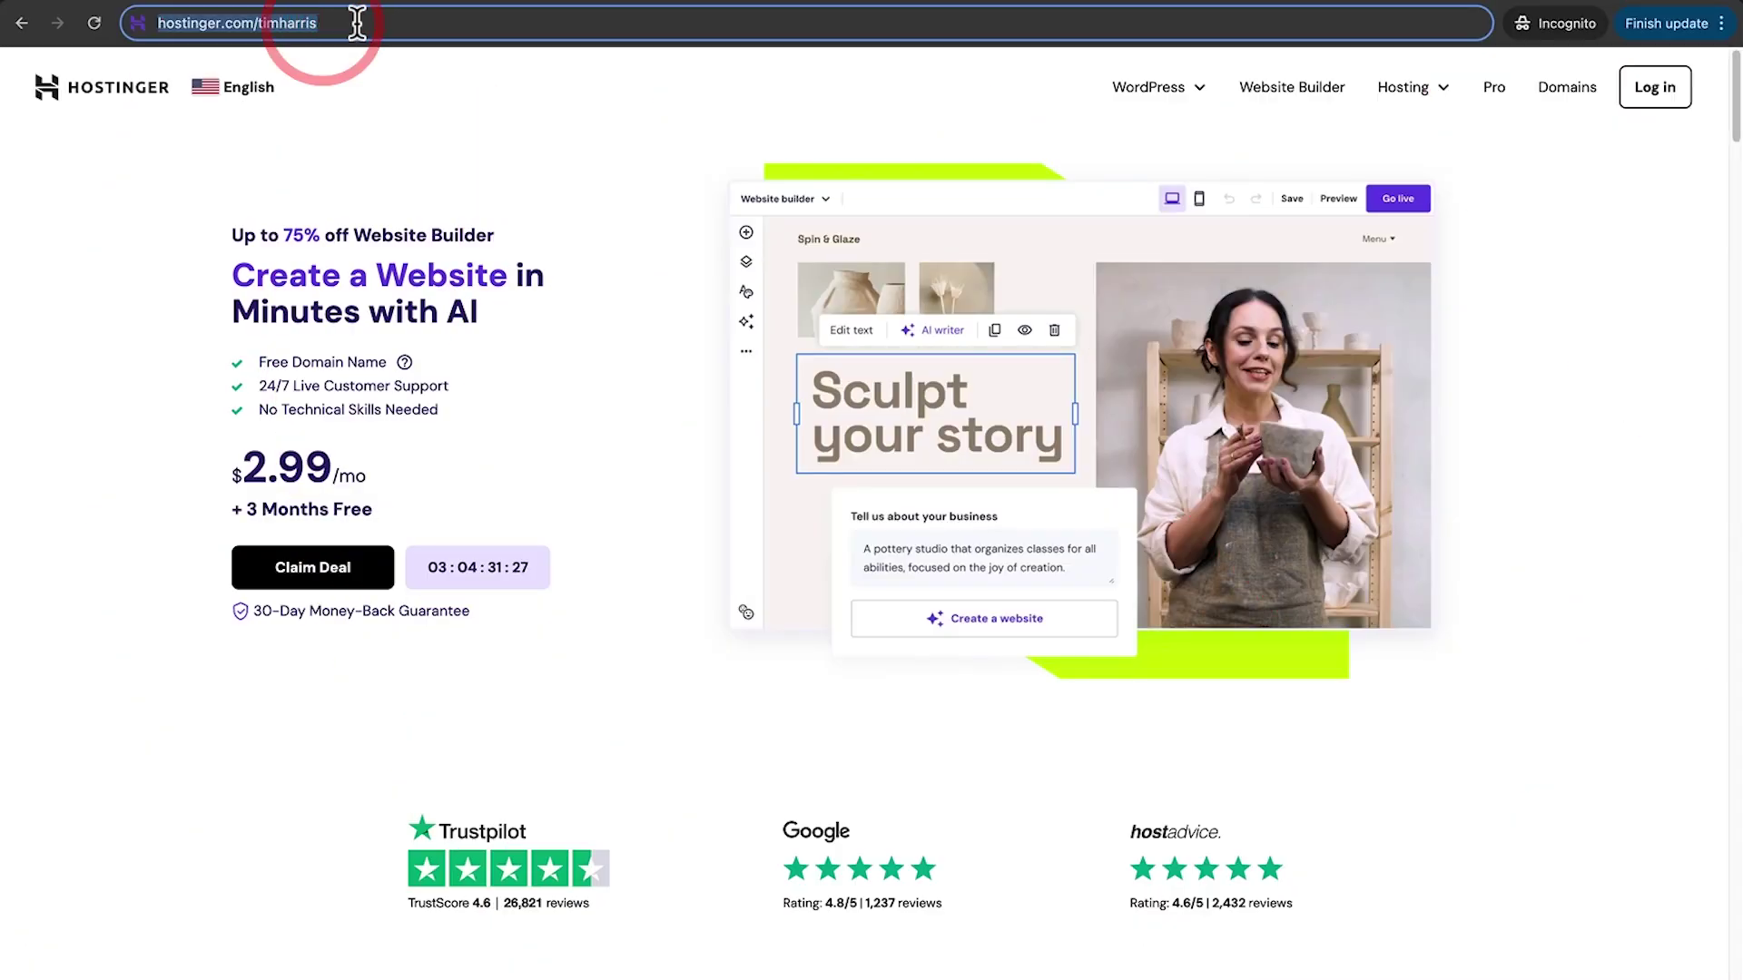
click(324, 24)
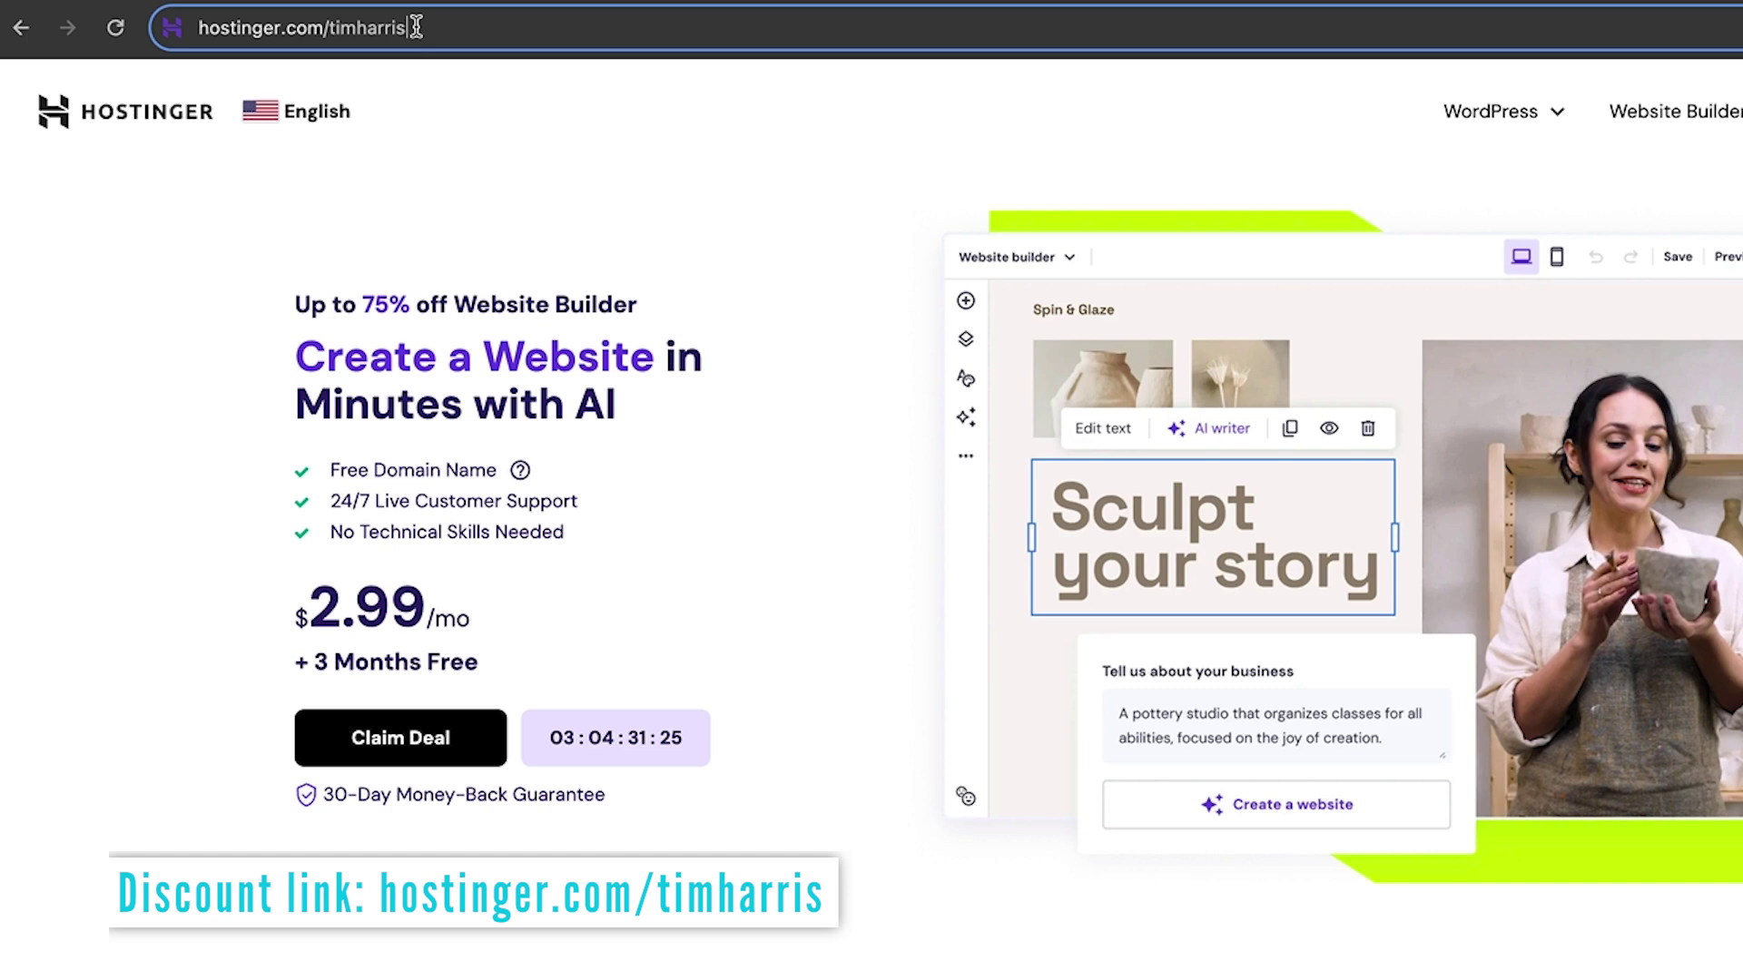
click(256, 254)
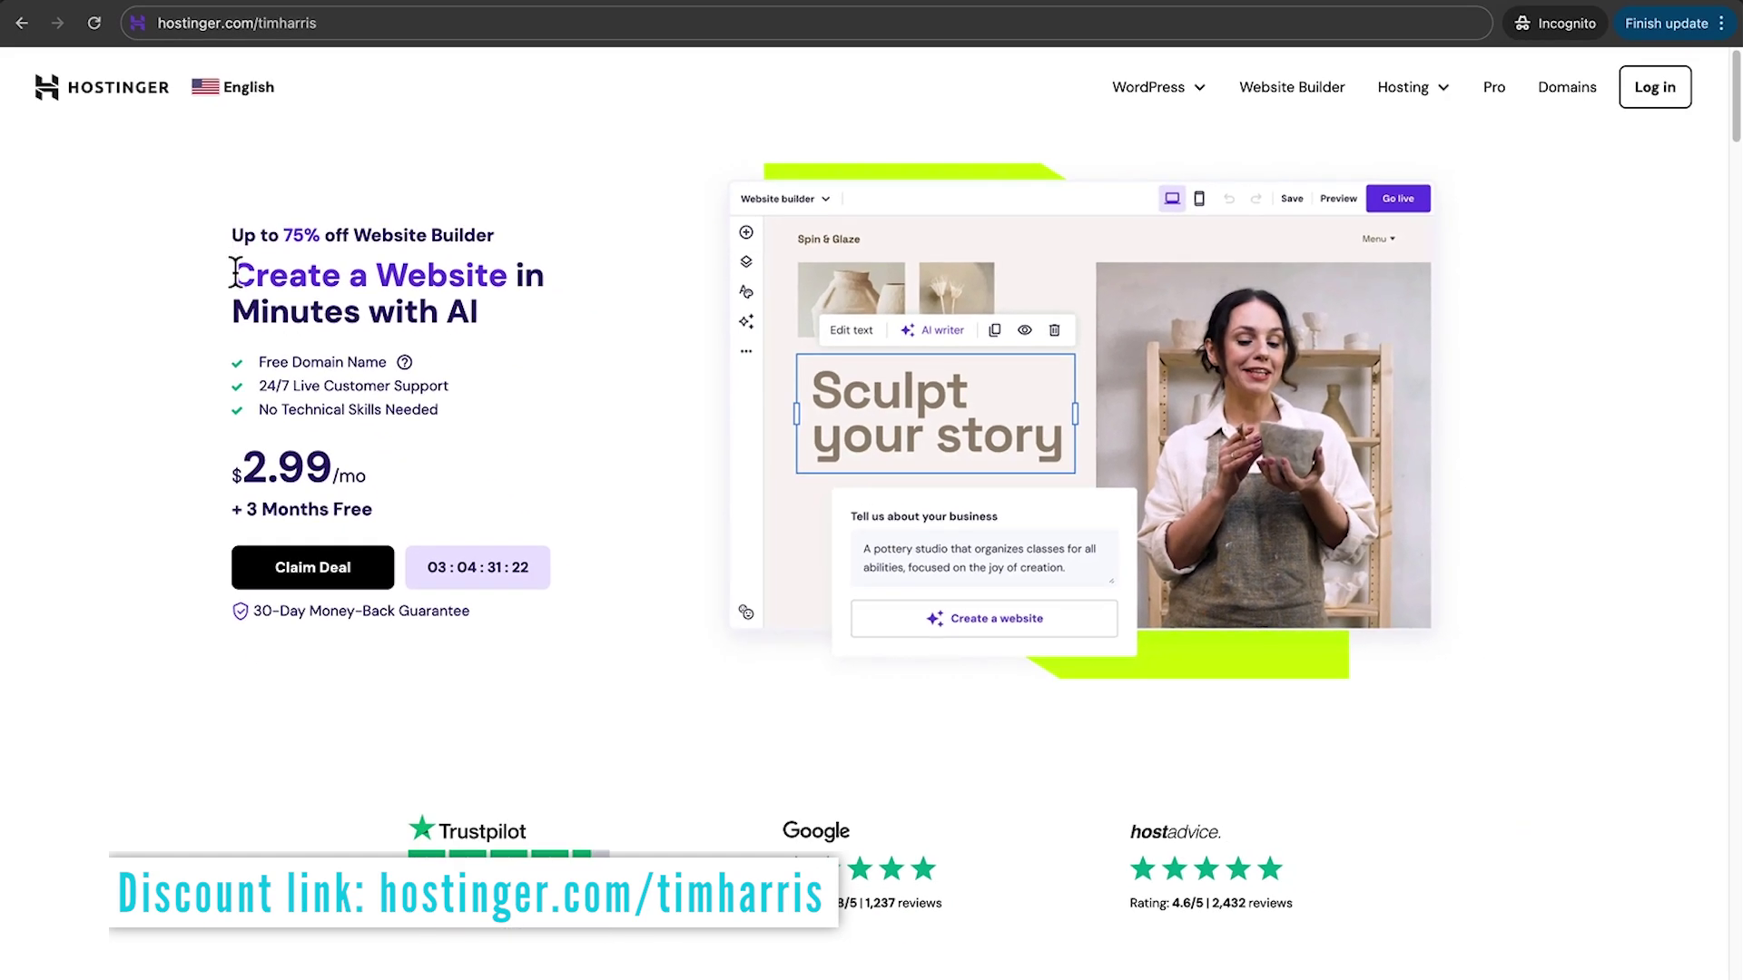
drag(235, 272, 499, 314)
click(323, 22)
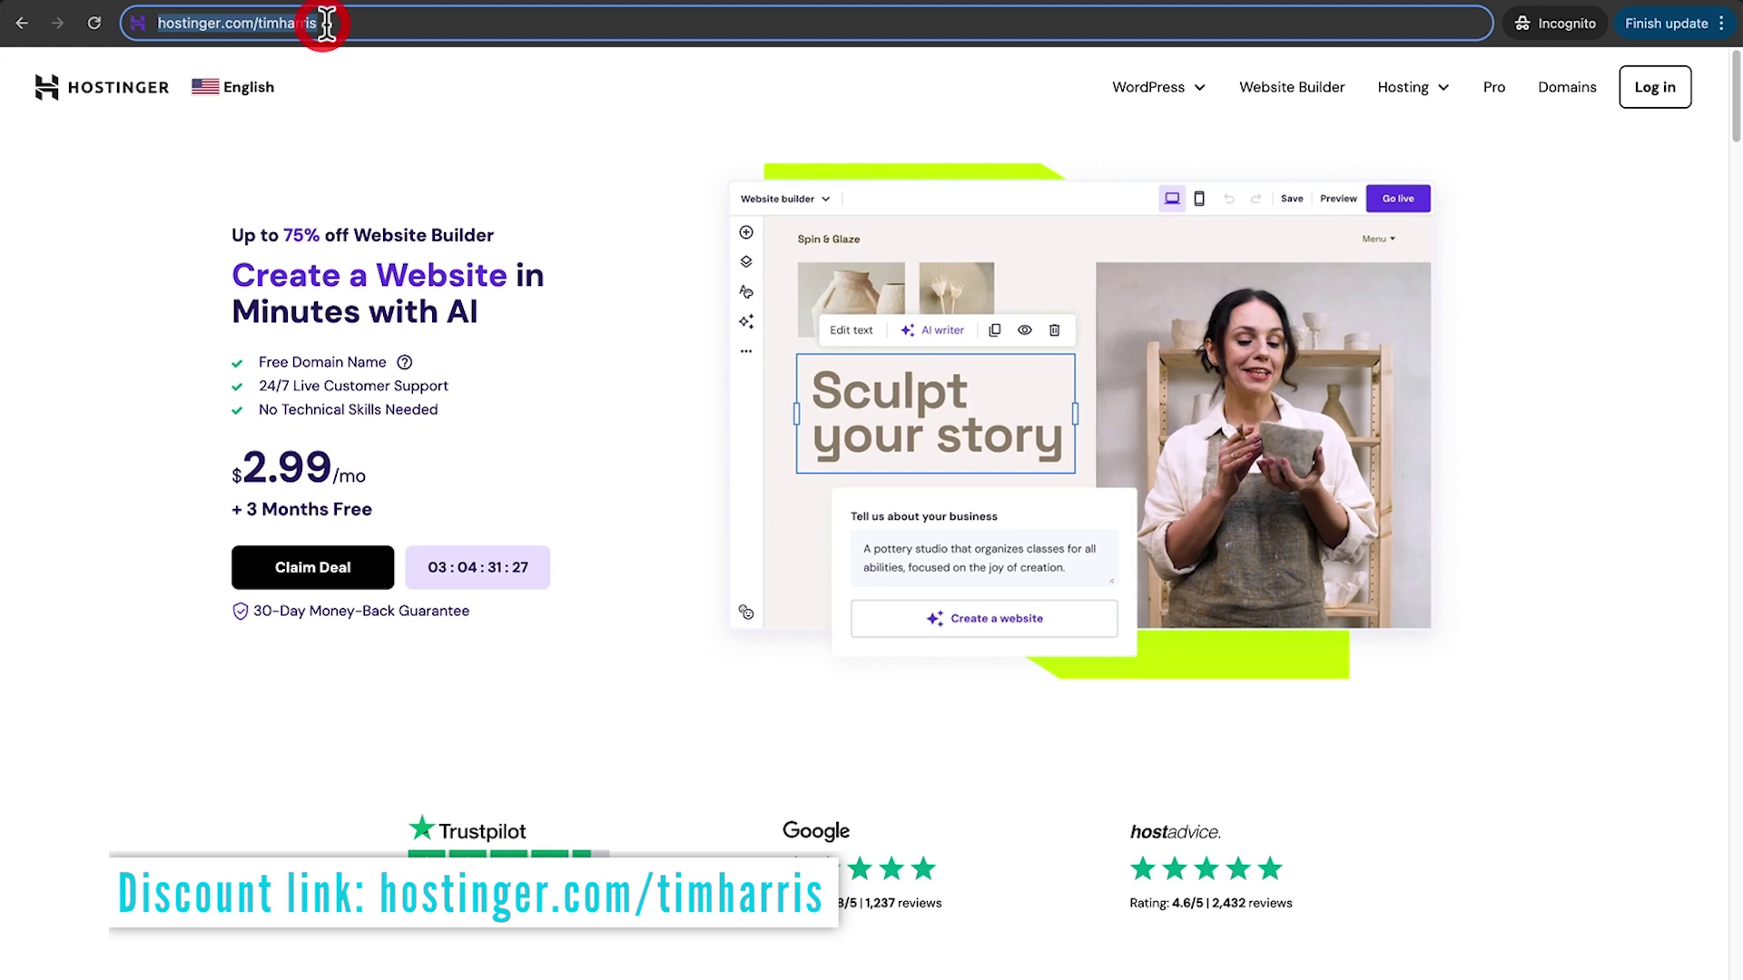
drag(254, 611, 486, 609)
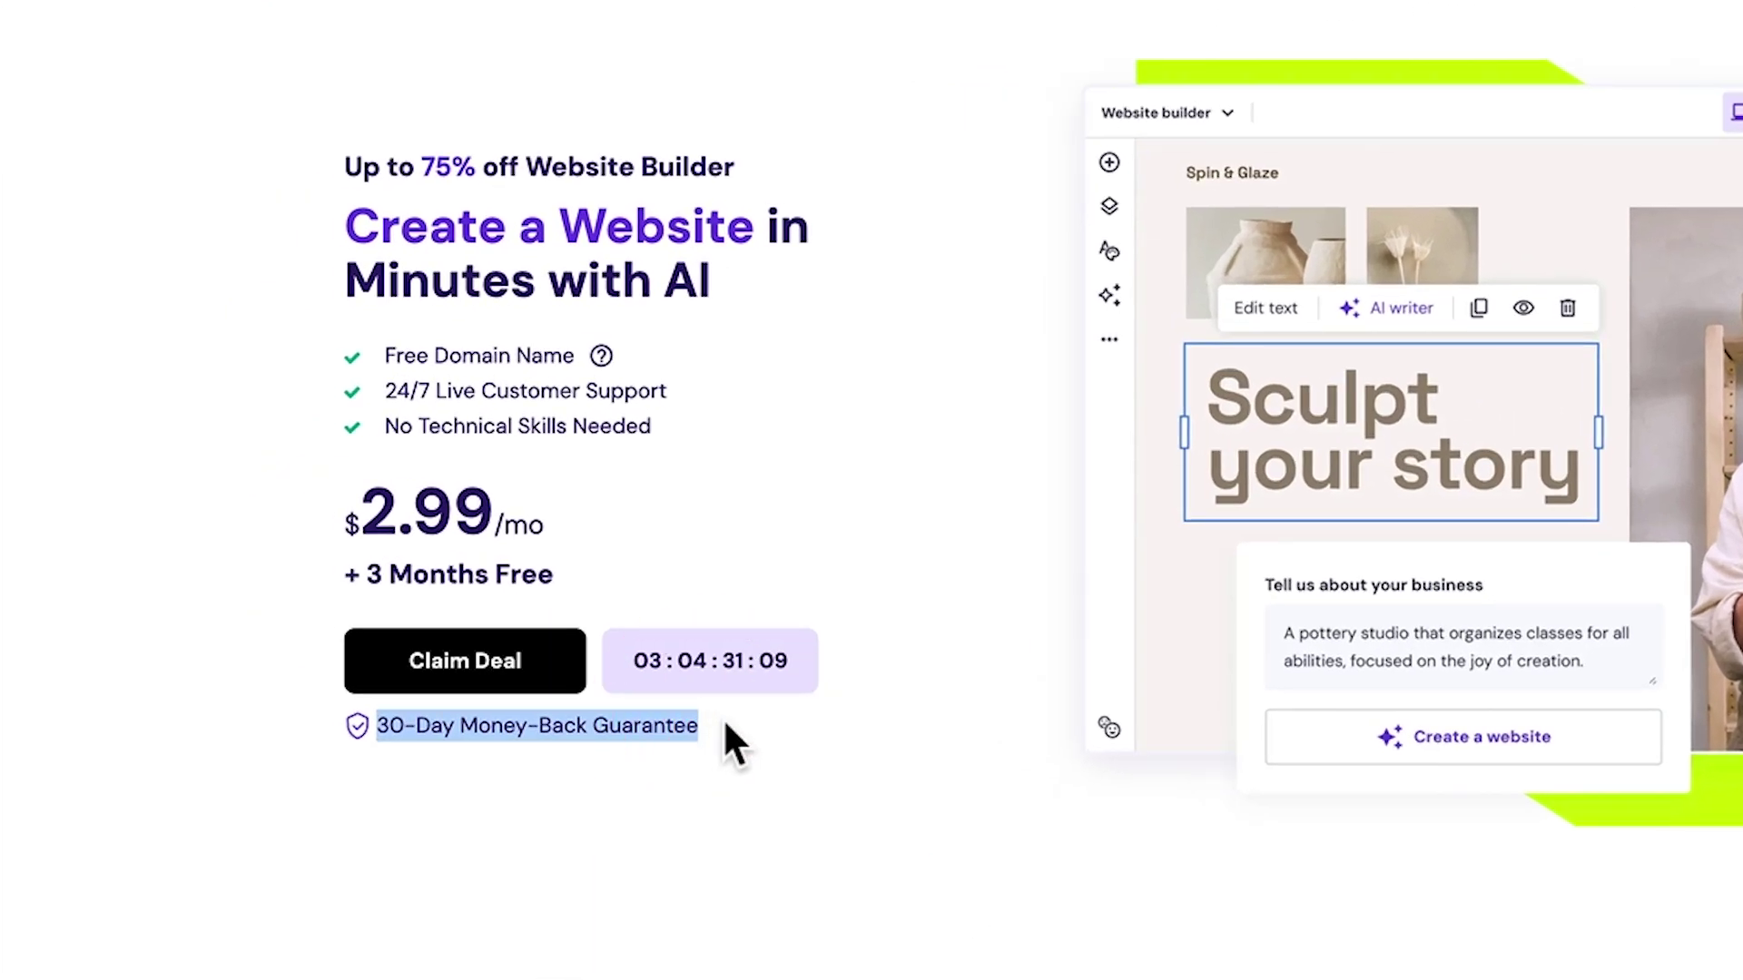
click(725, 725)
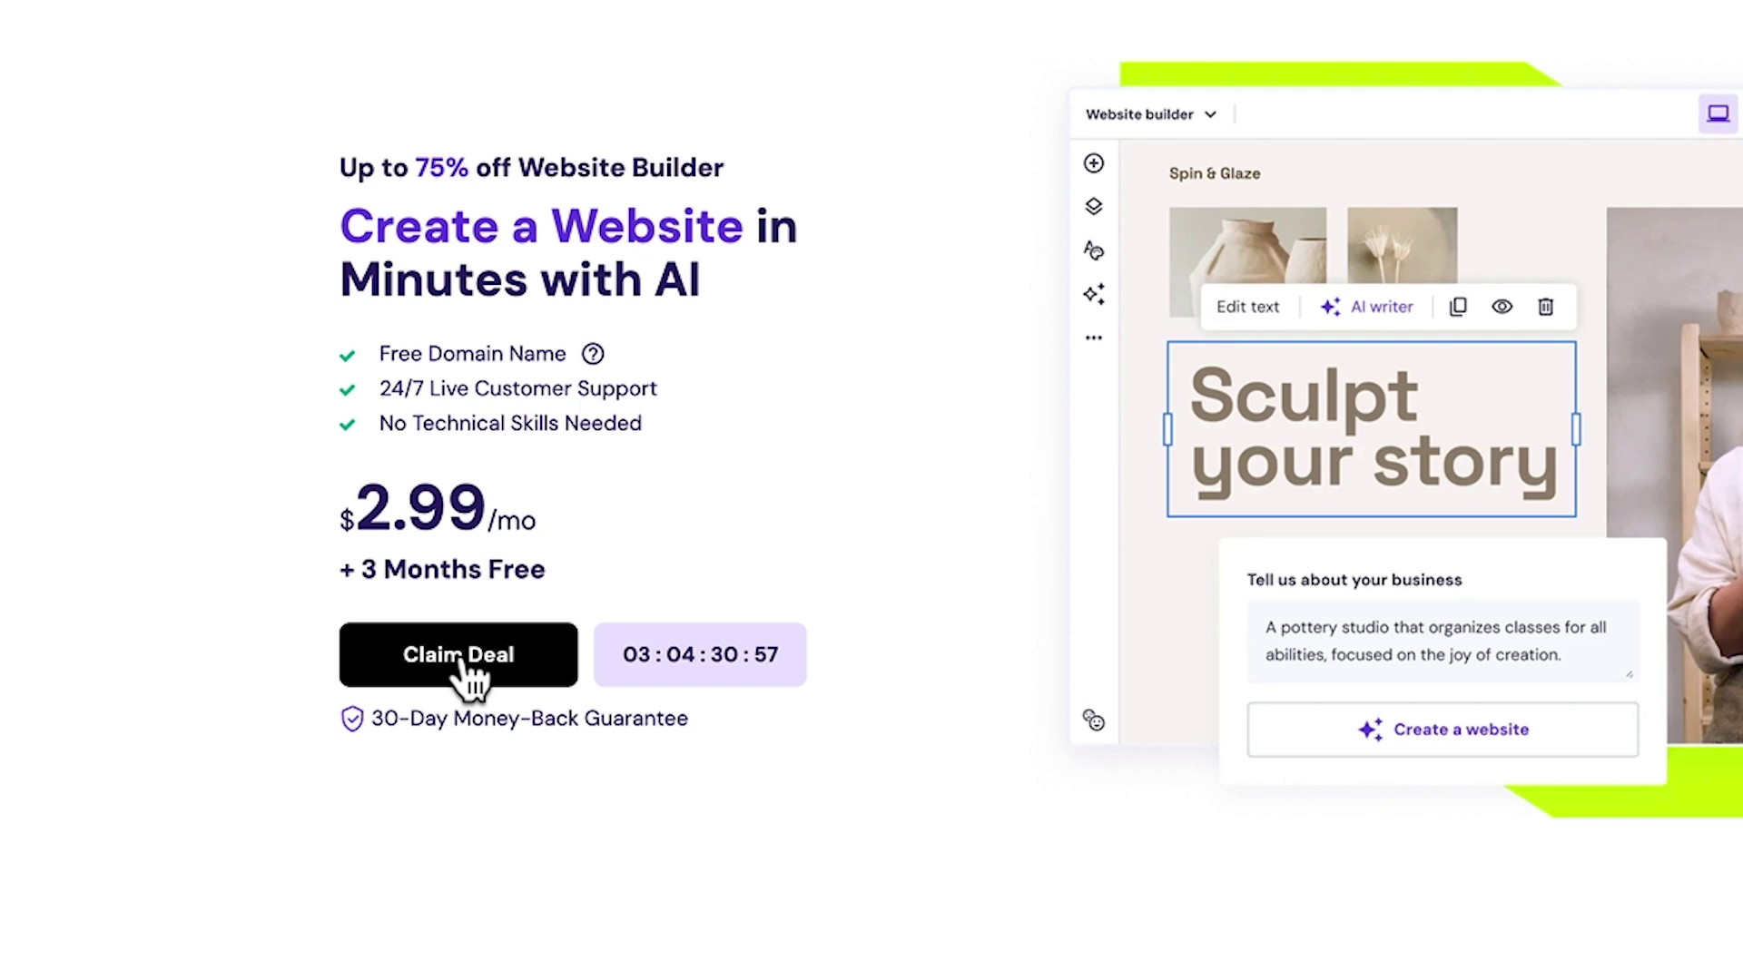
Claim the deal, compare the plans' AI Tools, and add Business Website Builder to the cart.
click(465, 660)
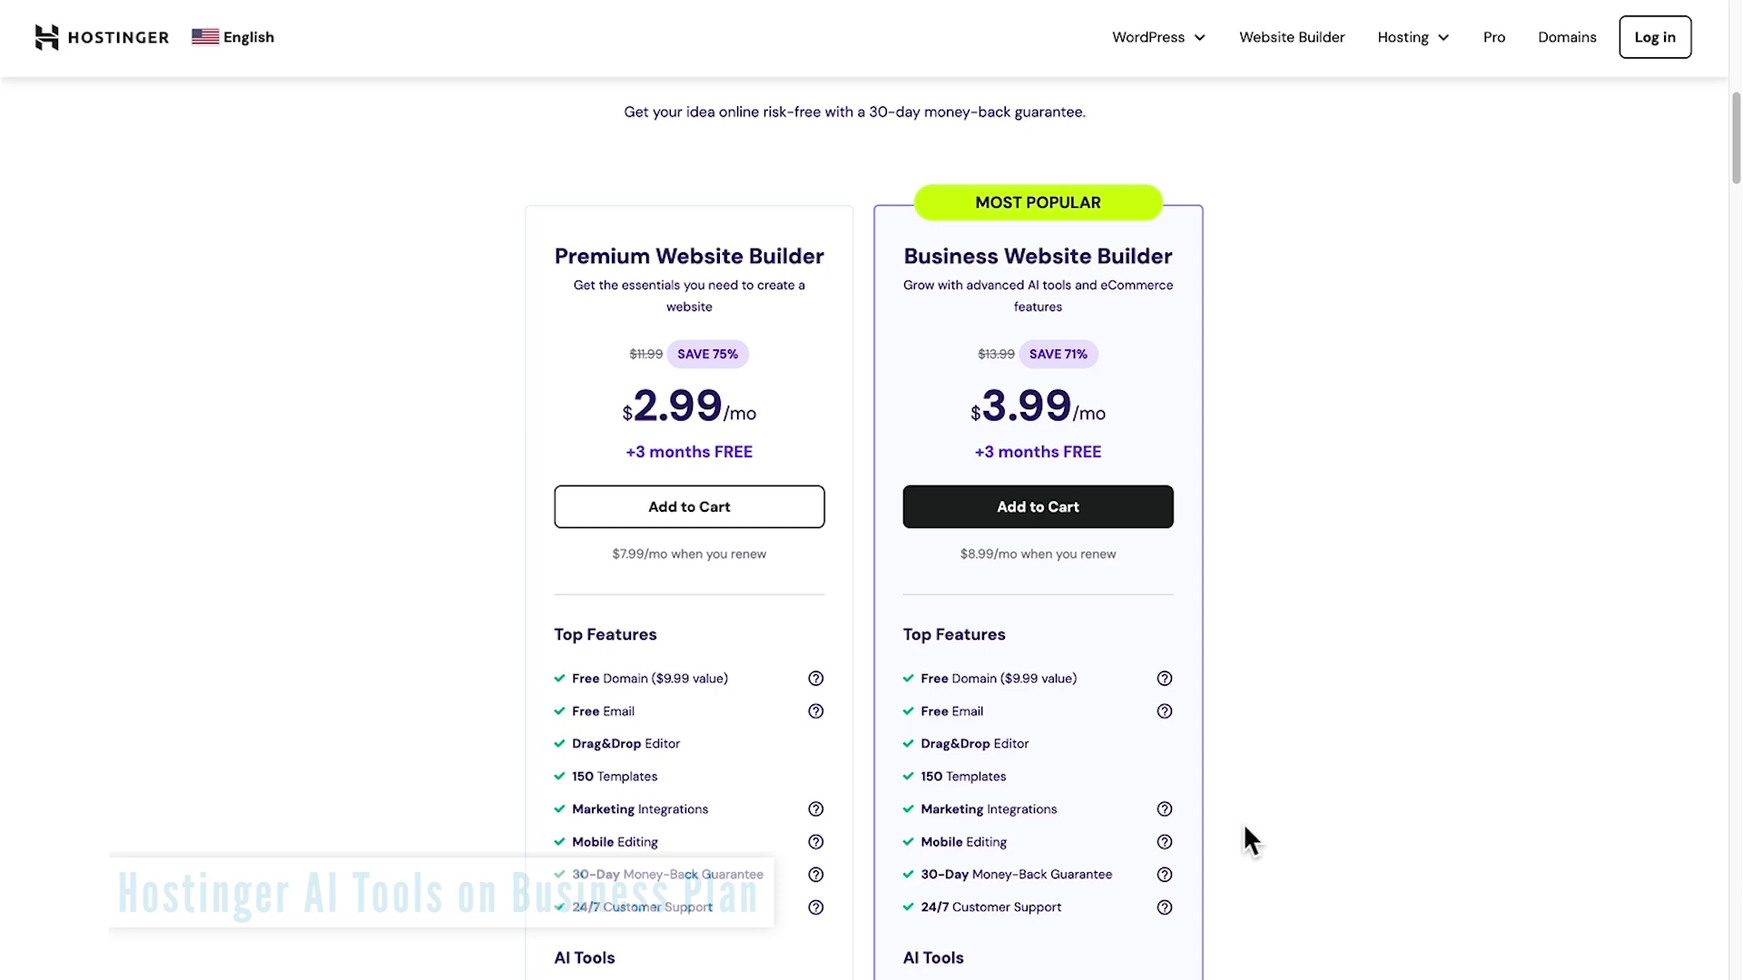
scroll(1245, 803, down, 4)
scroll(1244, 808, down, 2)
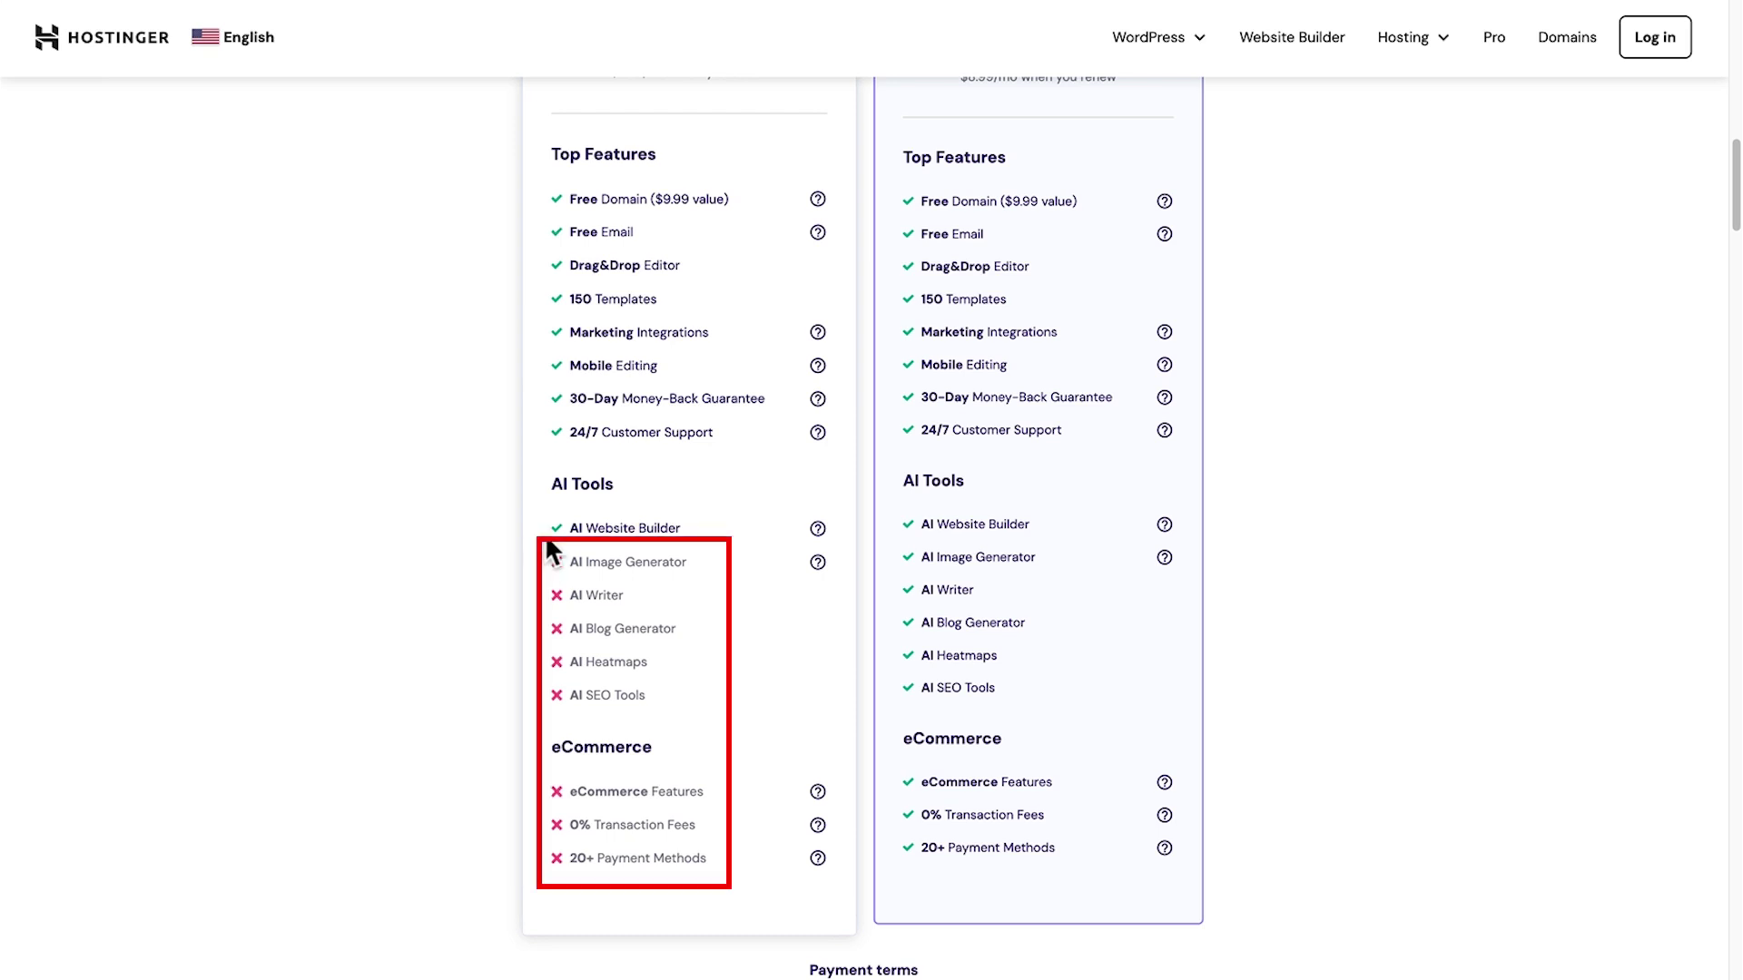
scroll(994, 445, up, 5)
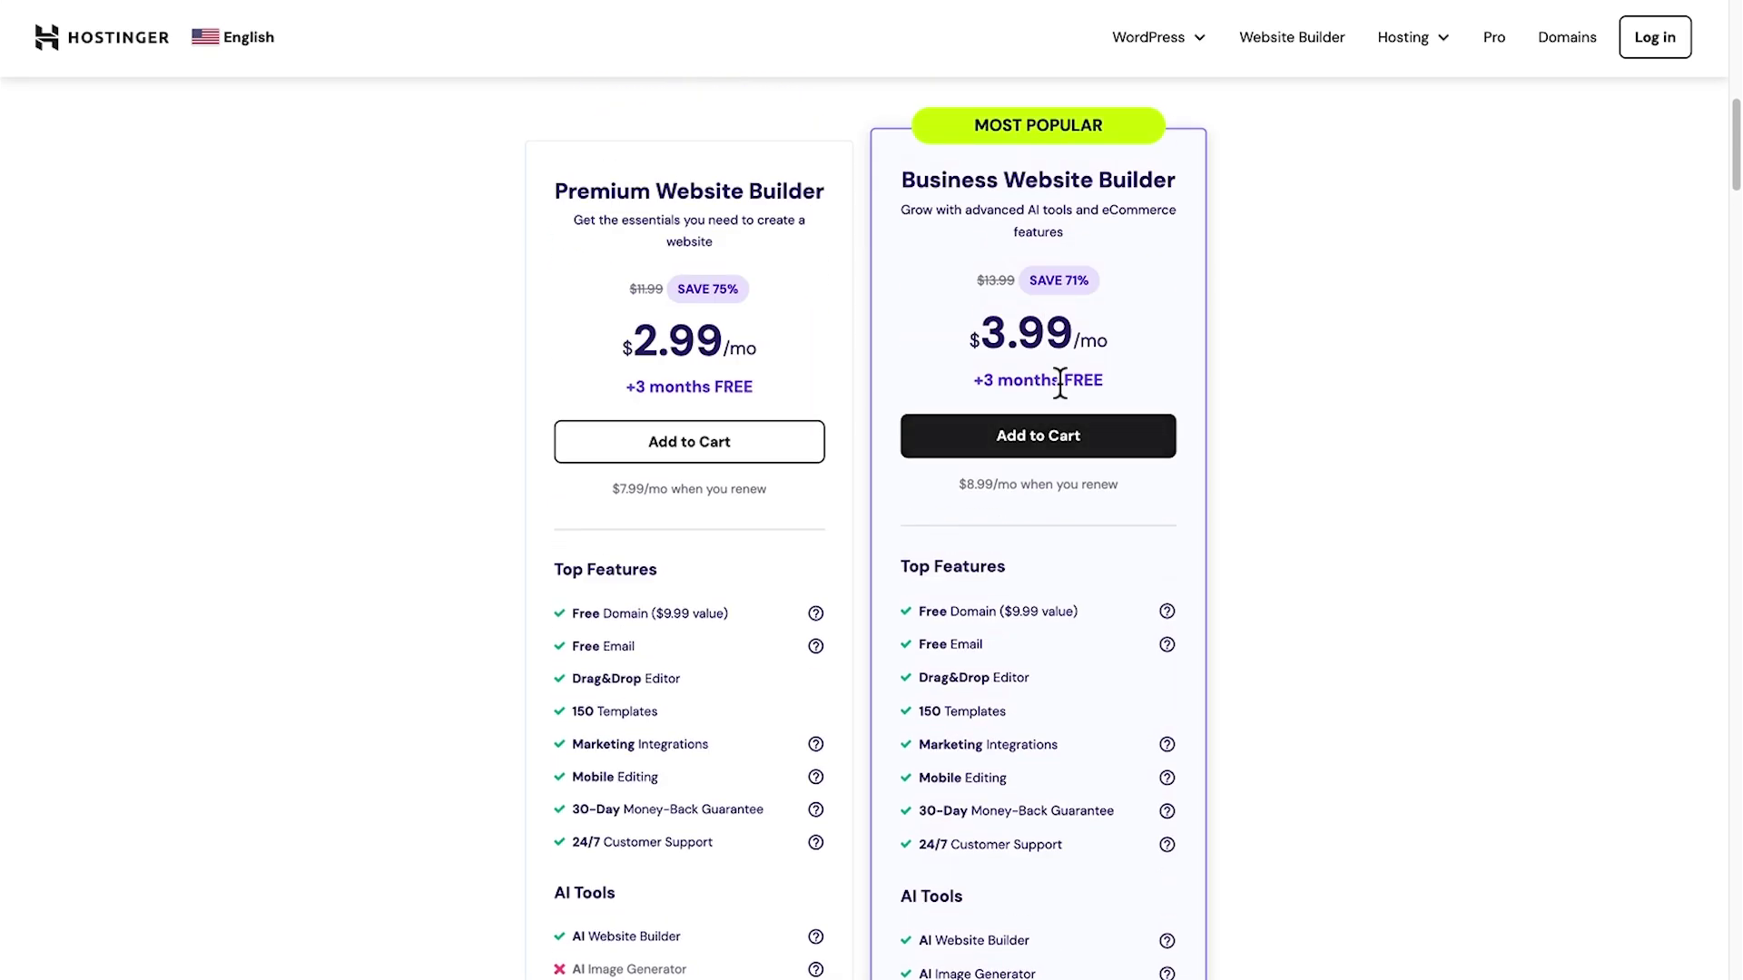
click(1050, 434)
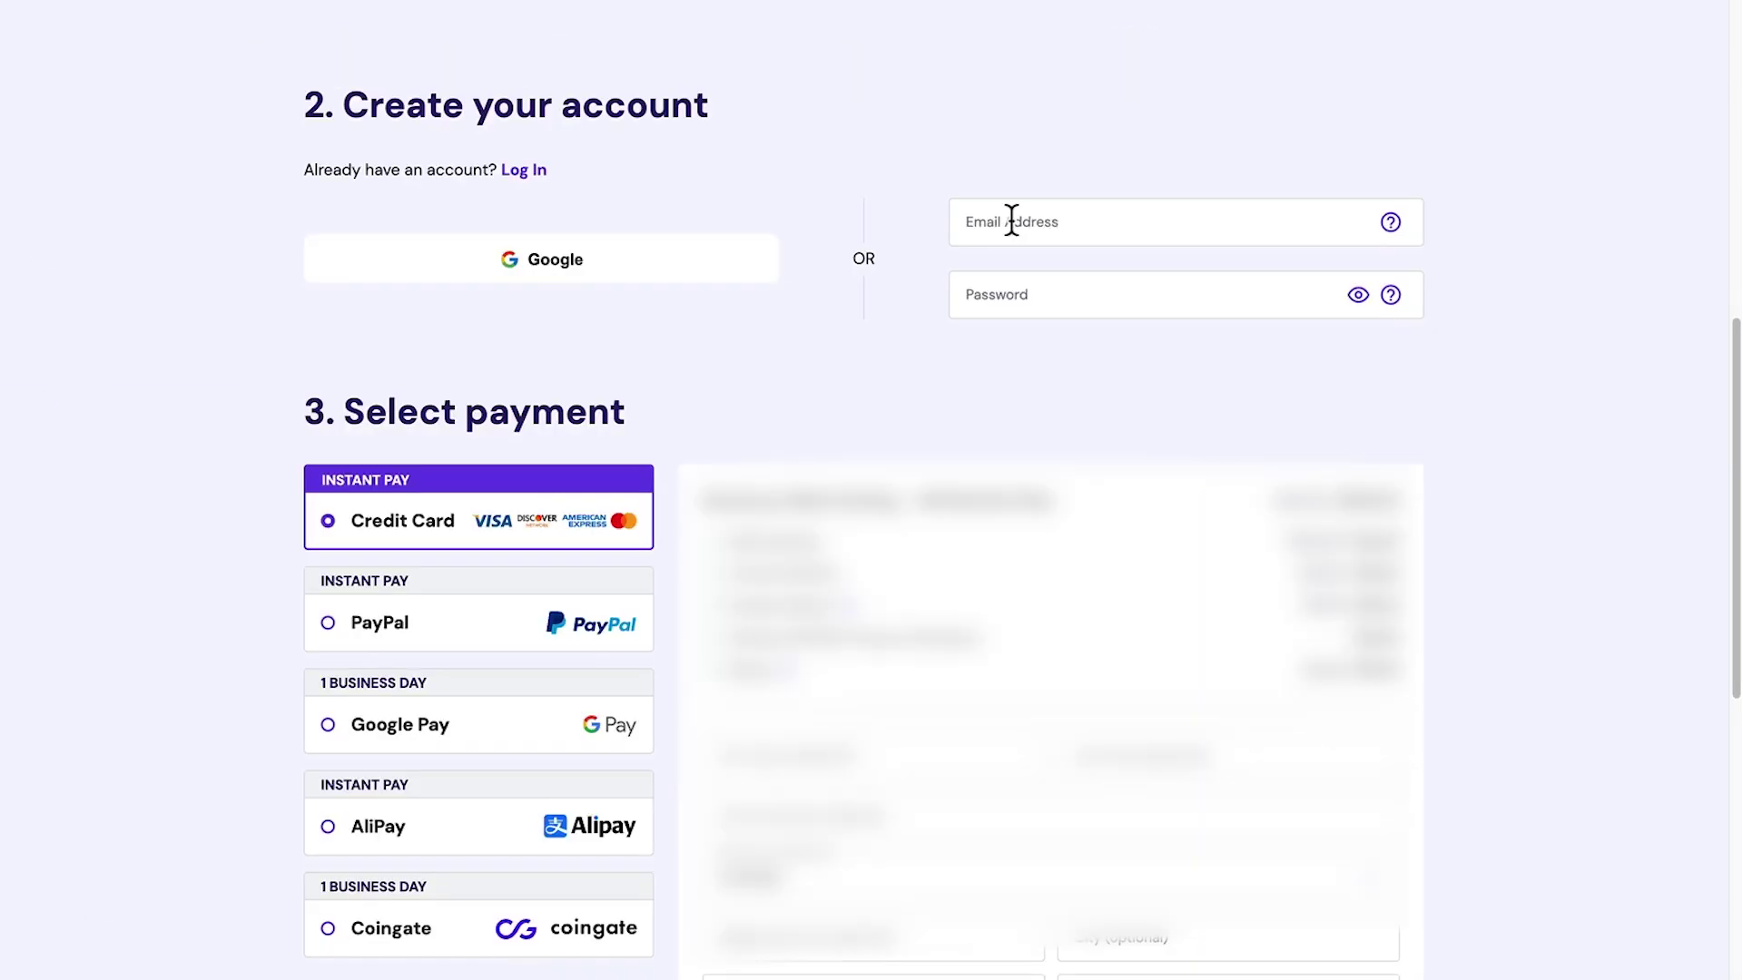
Apply coupon code TIMHARRIS at checkout, bringing the 48-month total to $189.61.
click(1012, 219)
scroll(459, 207, down, 4)
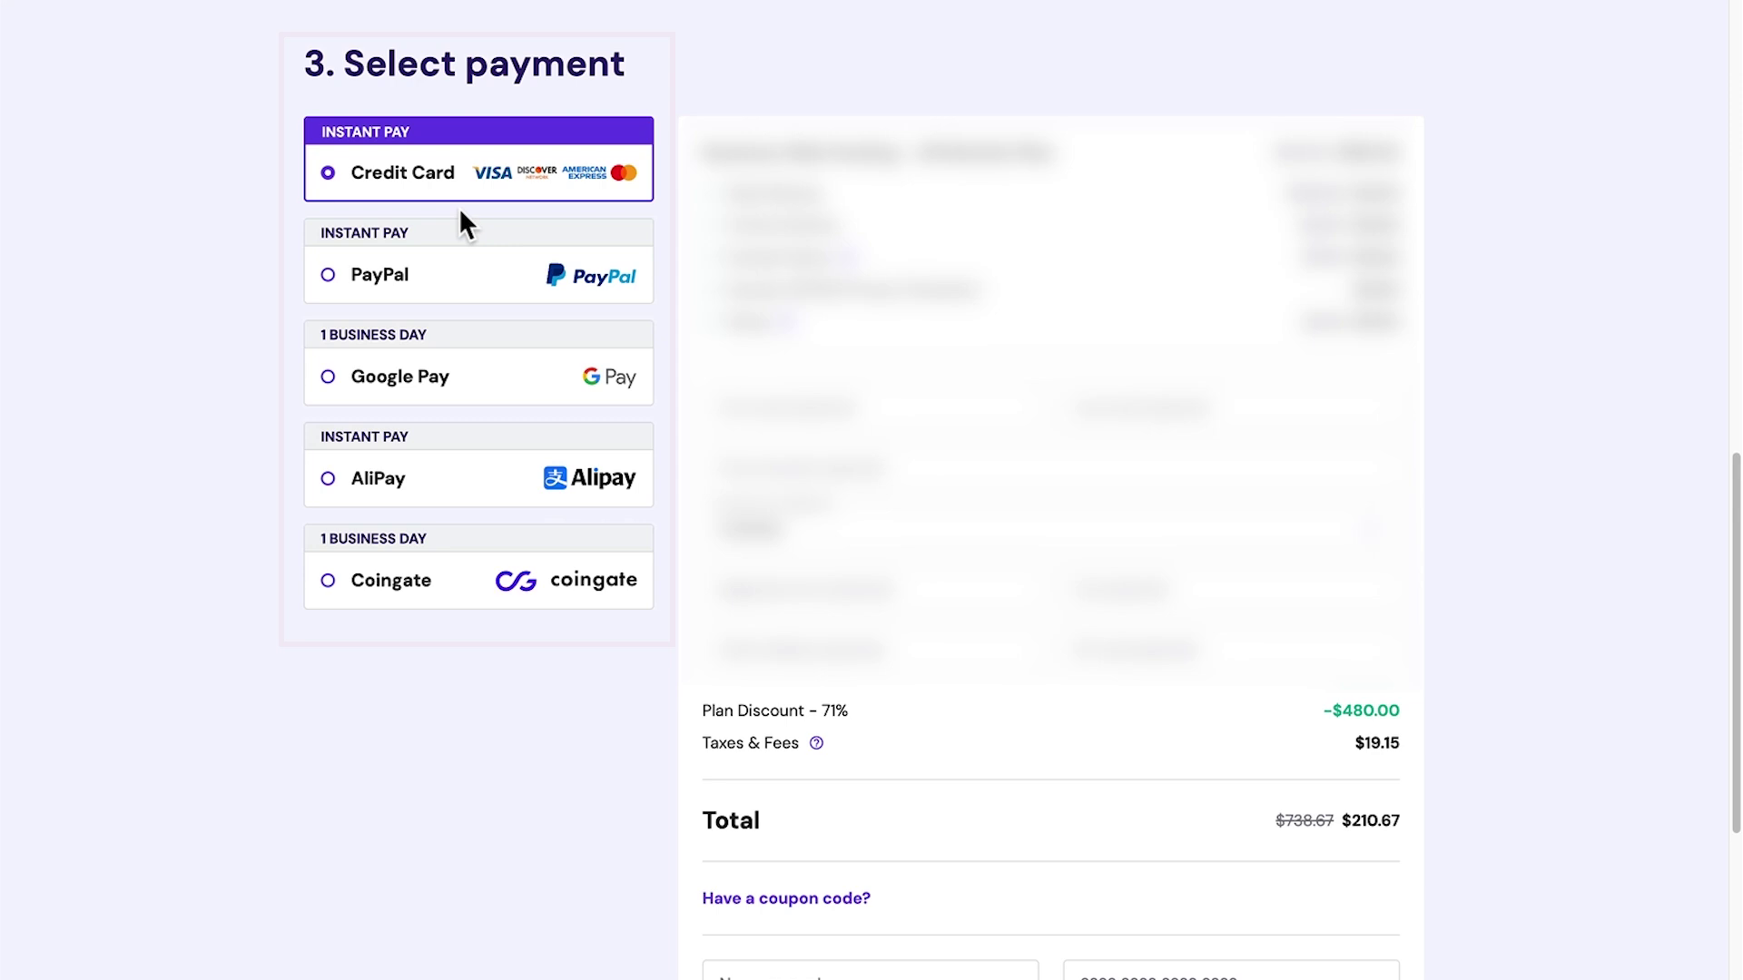
scroll(673, 625, down, 3)
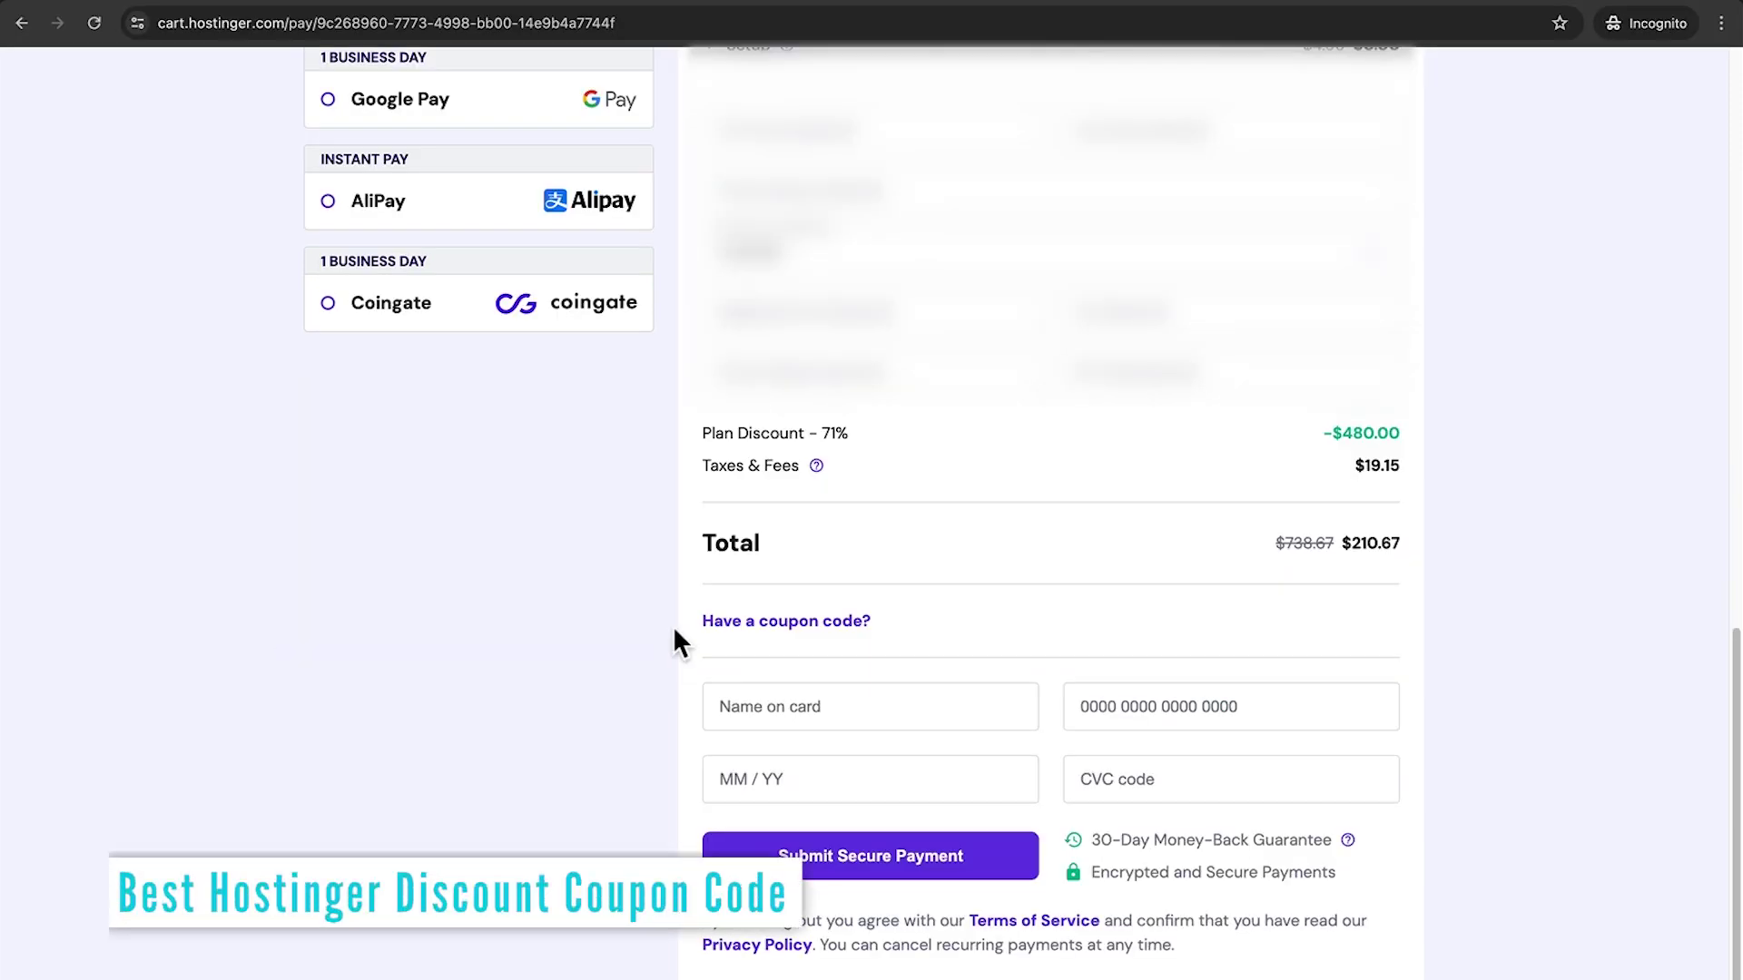
click(718, 626)
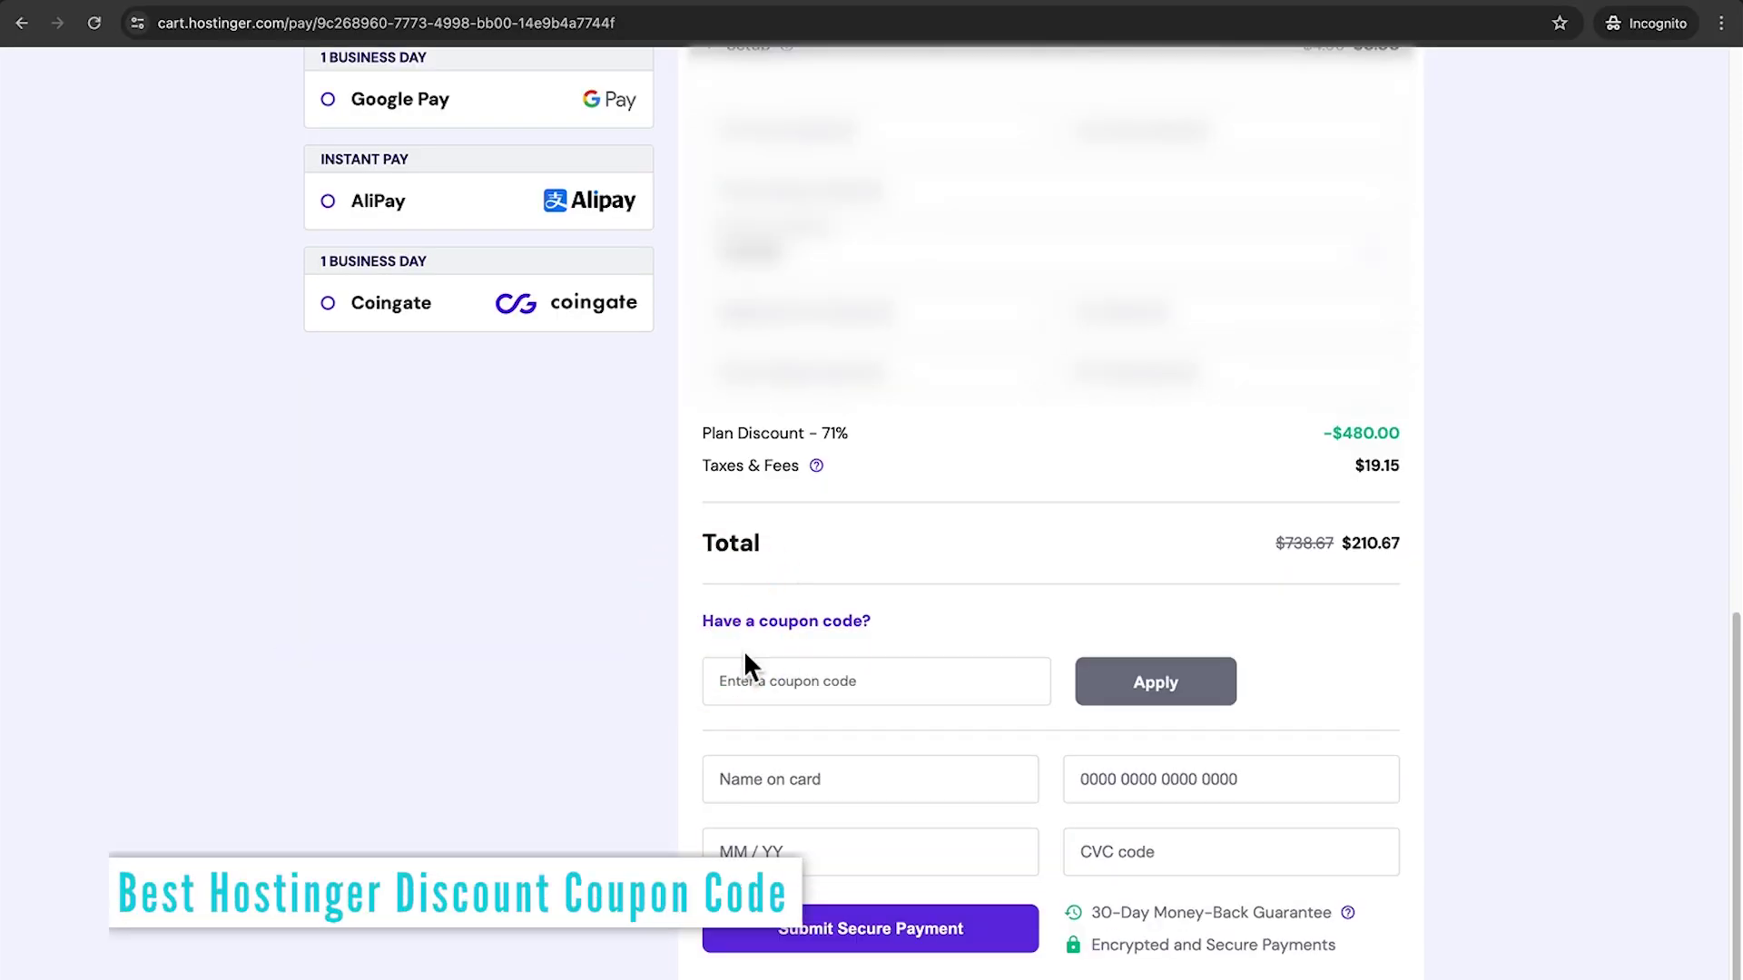
click(759, 676)
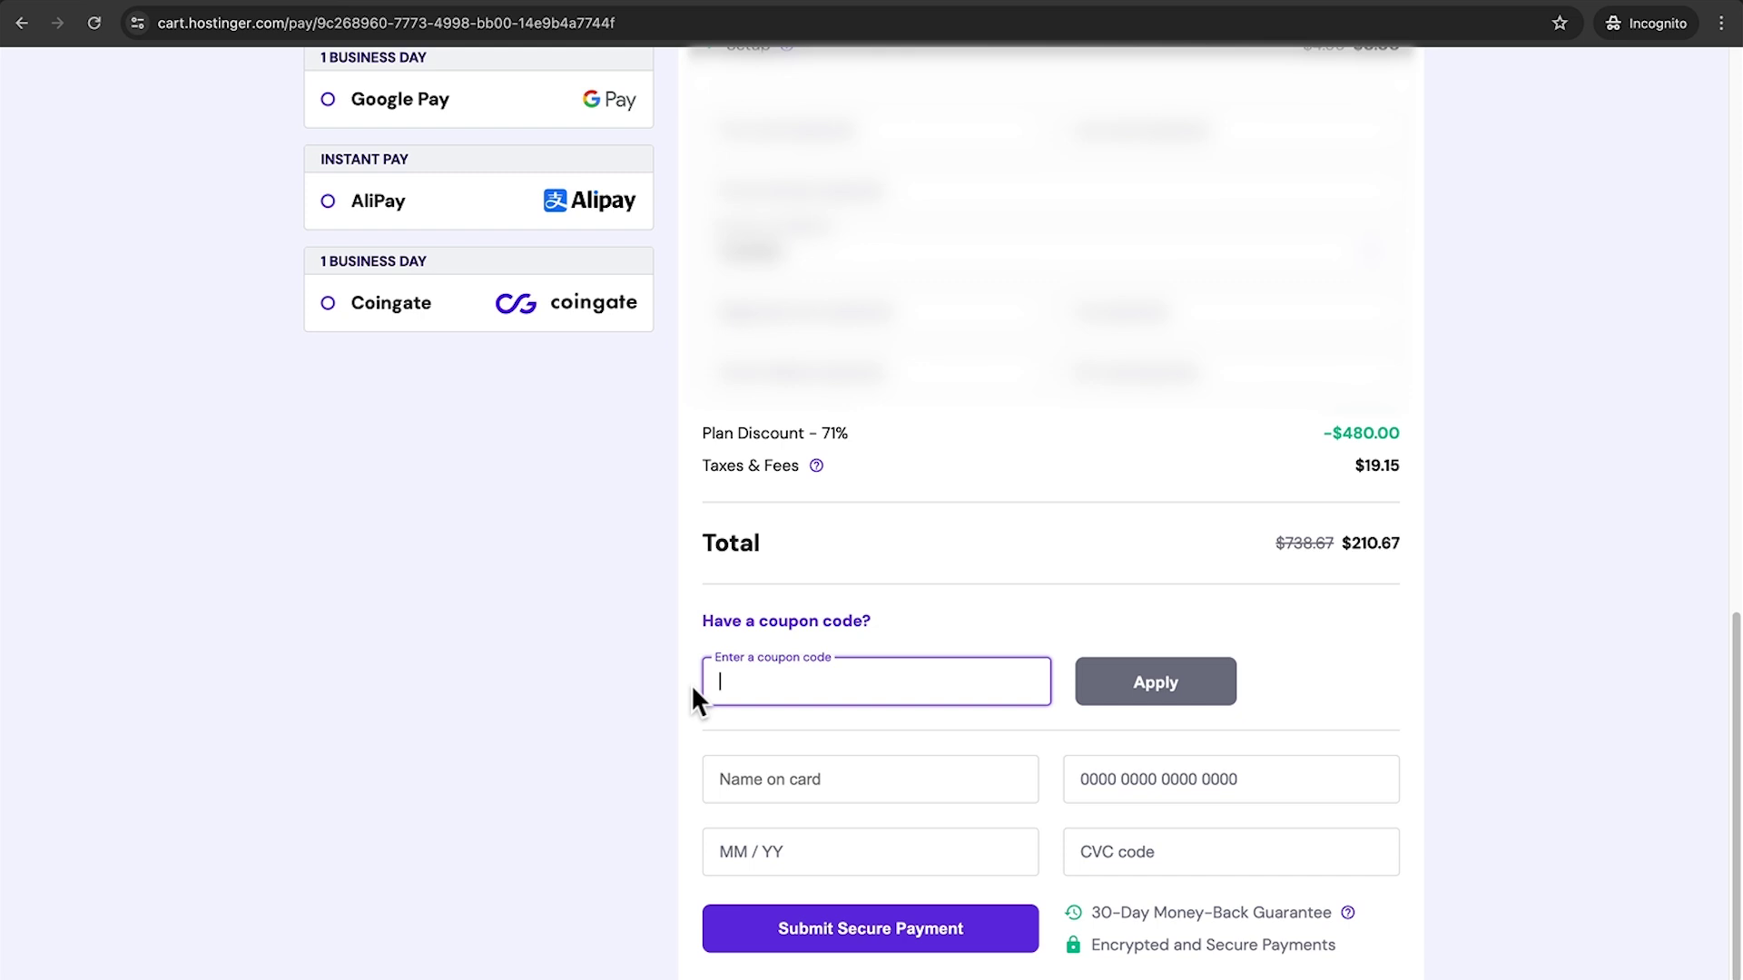
key(Caps_Lock)
text(TIMHARRIS)
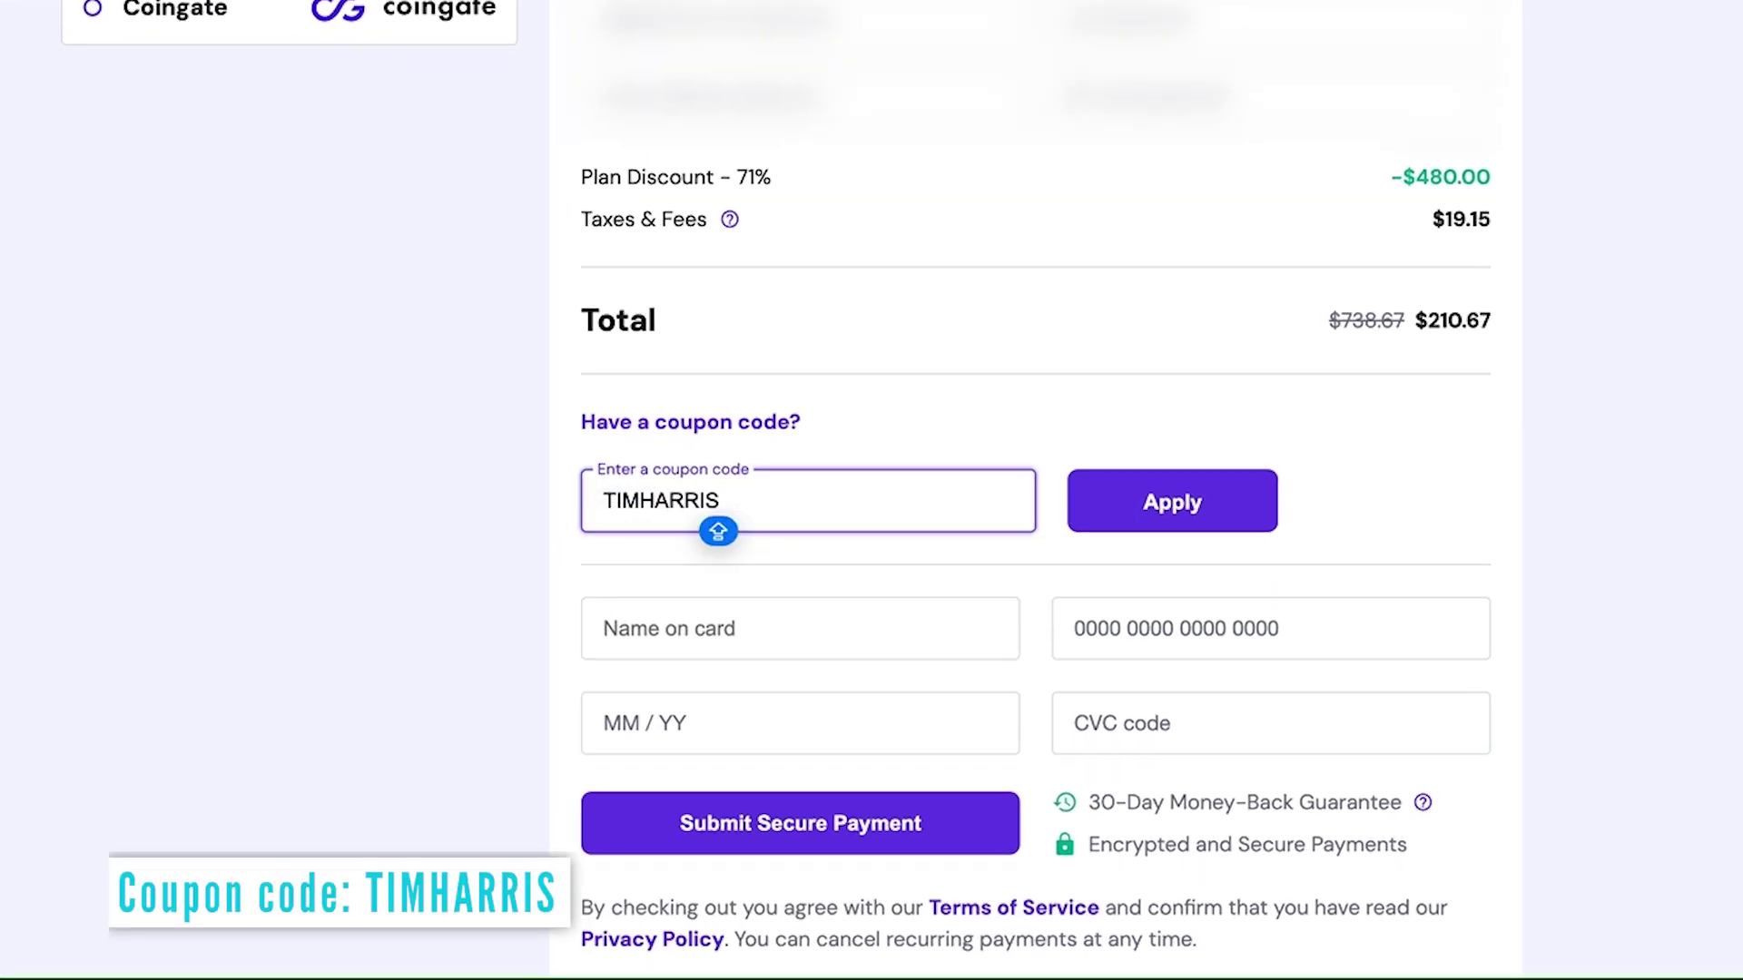
click(1135, 519)
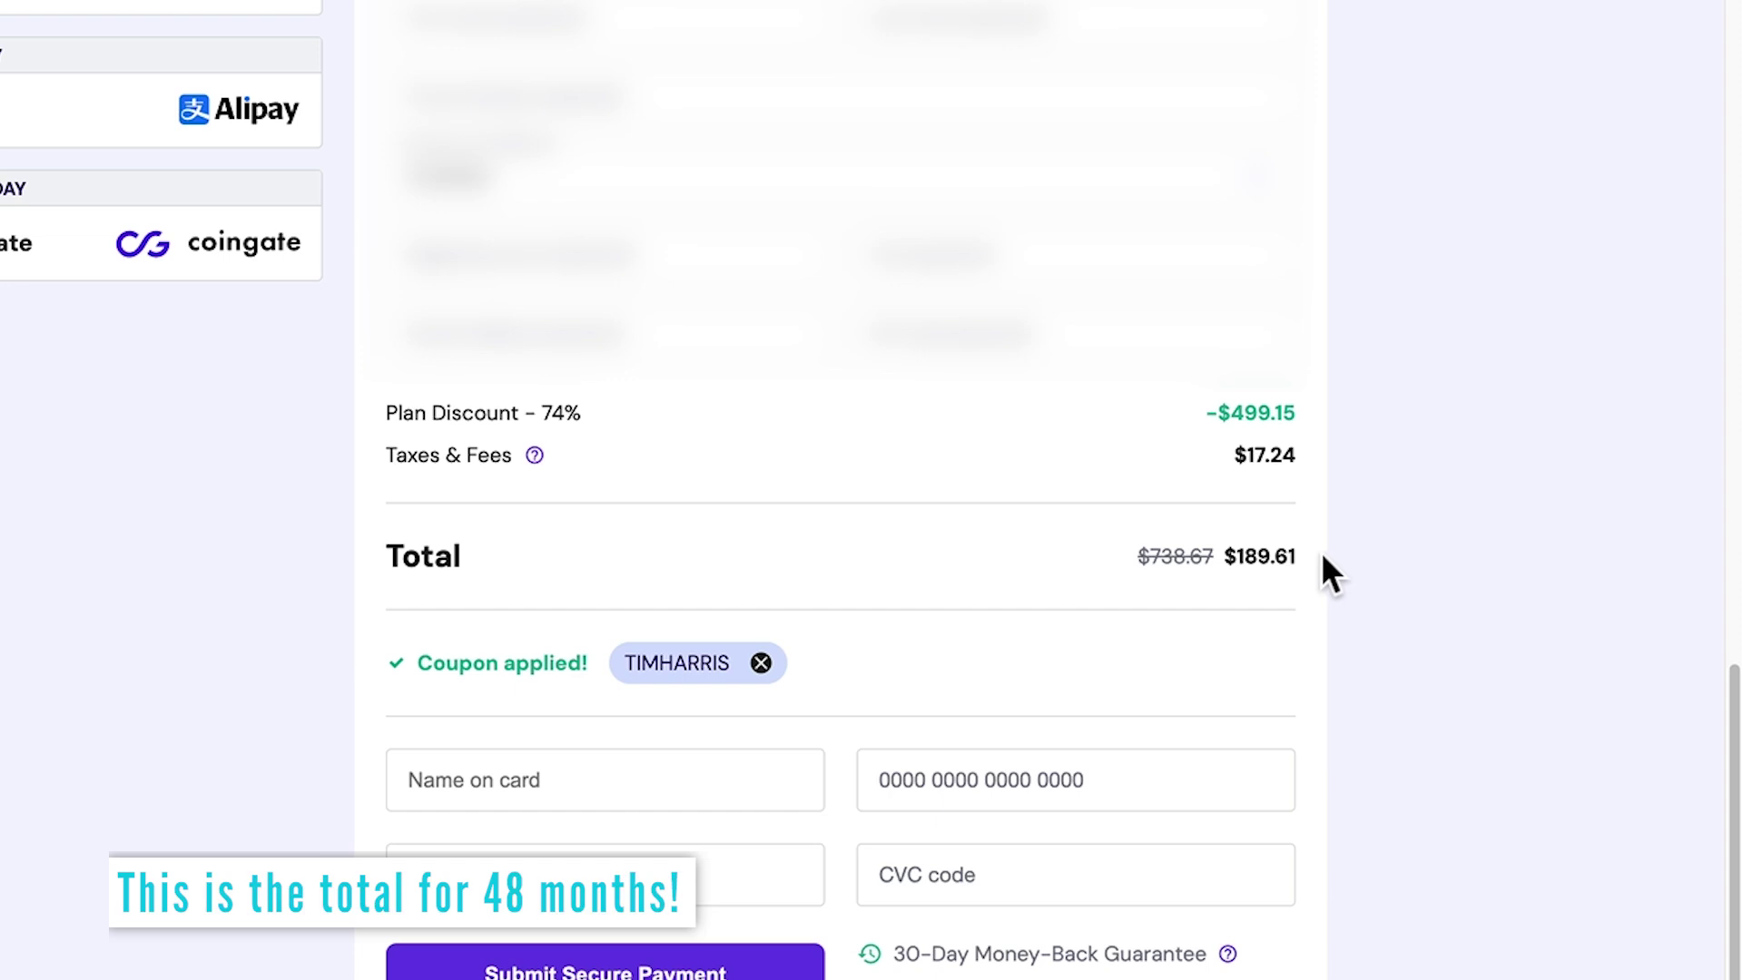
Expand Hostinger's Why We Picked It notes on Forbes Advisor and highlight the fastest-hosting claim.
click(1419, 458)
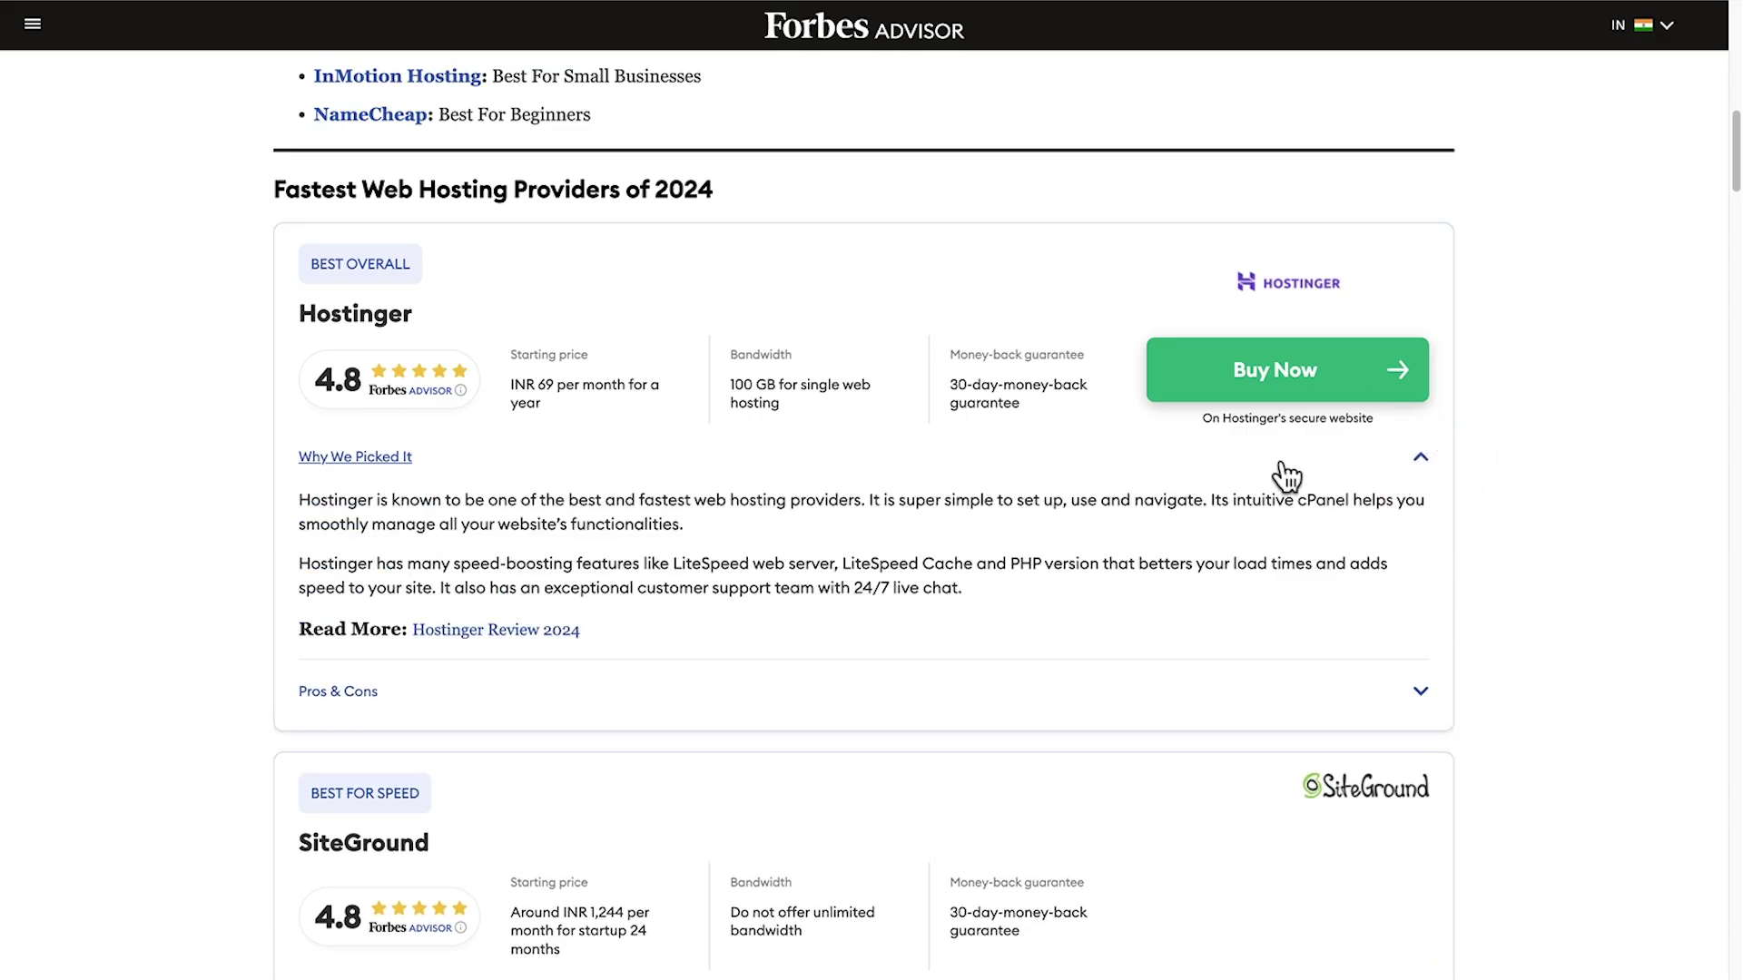
drag(572, 501, 855, 505)
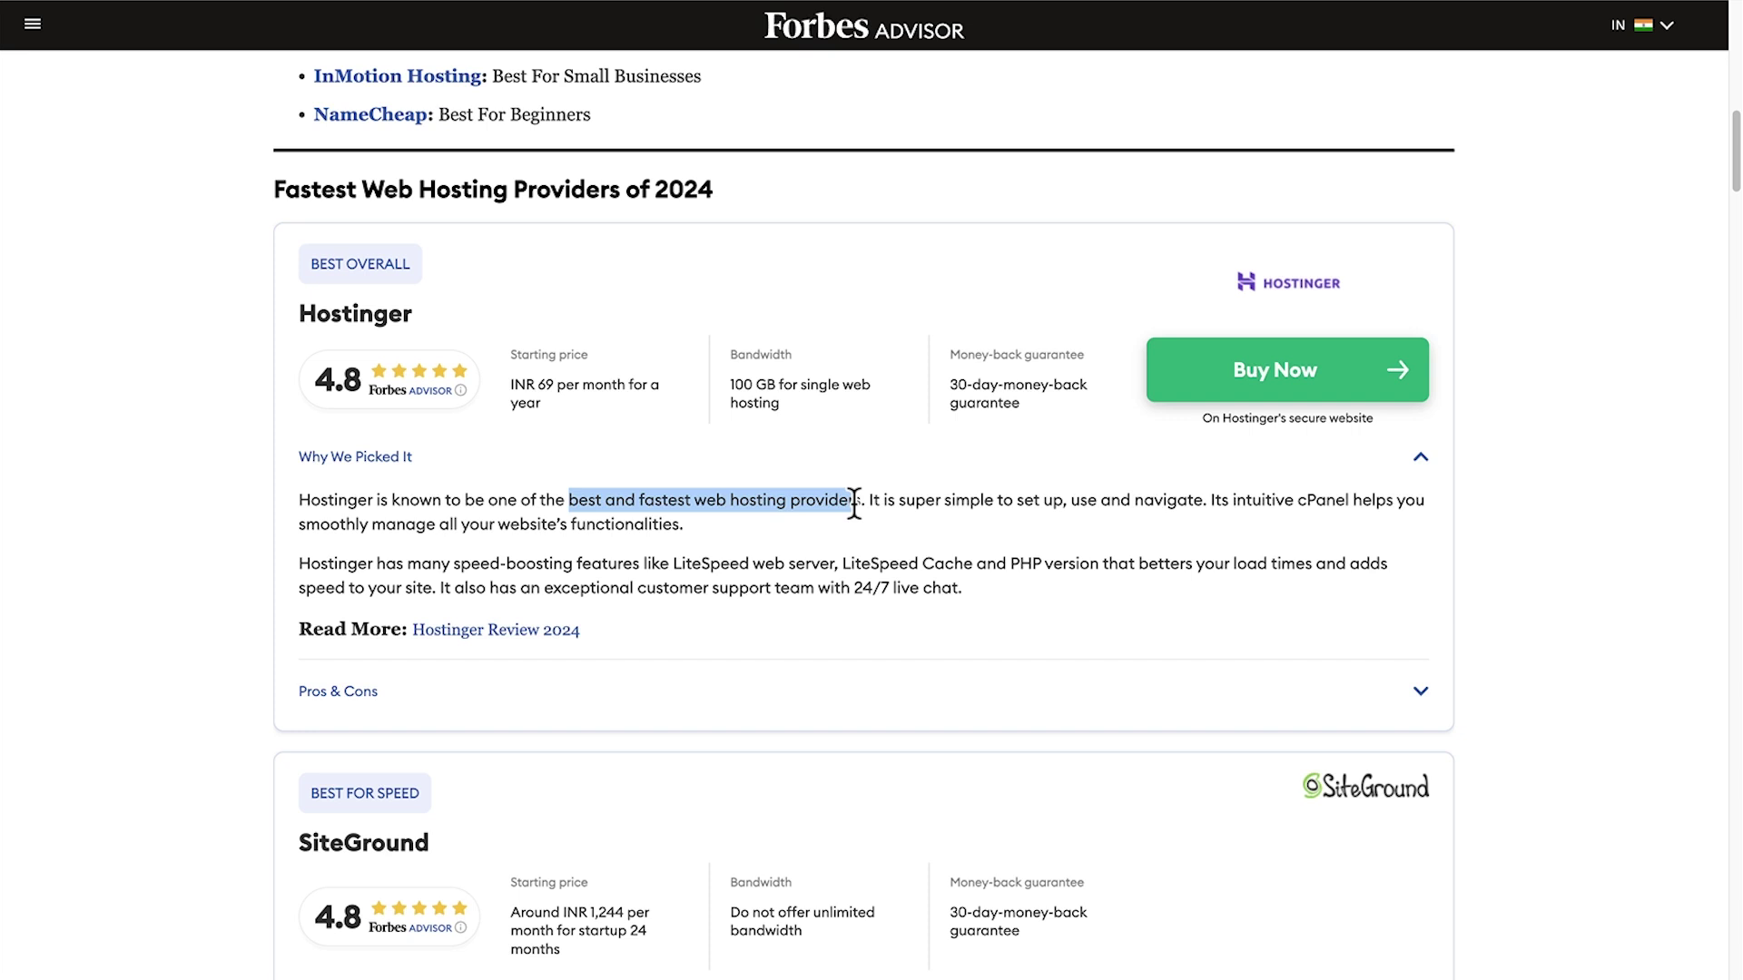
click(863, 502)
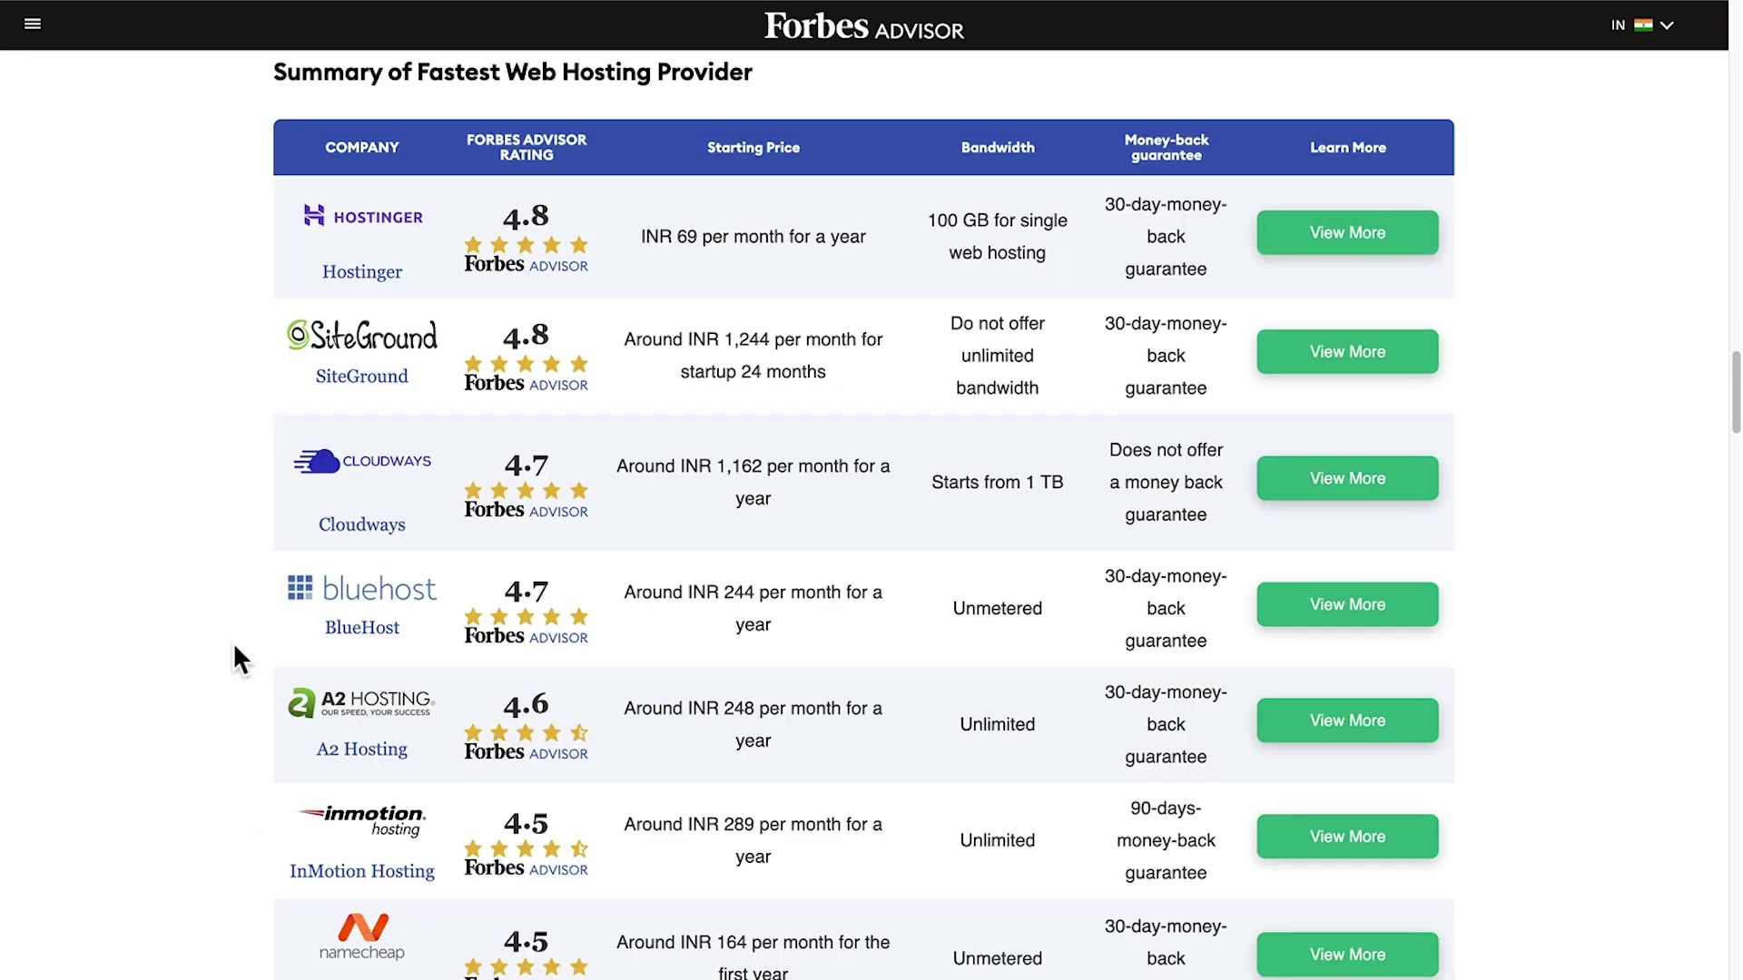
click(233, 241)
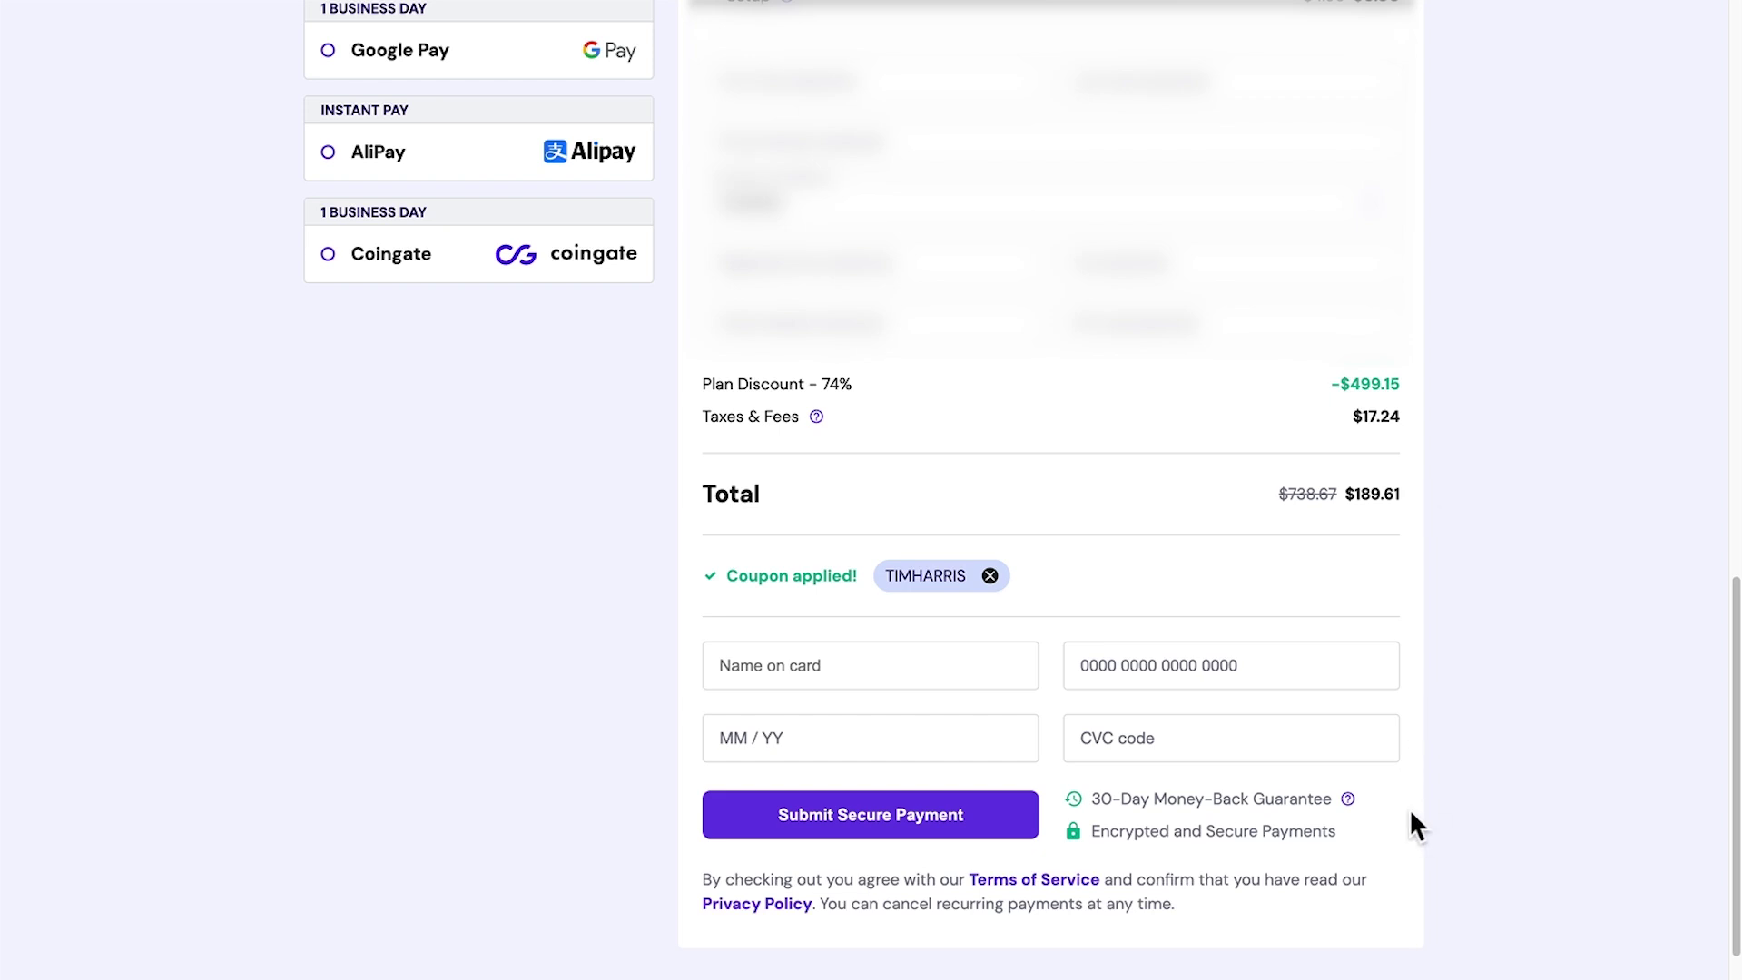
Submit the payment, then start Setup for the pending Business Web Hosting plan.
click(935, 834)
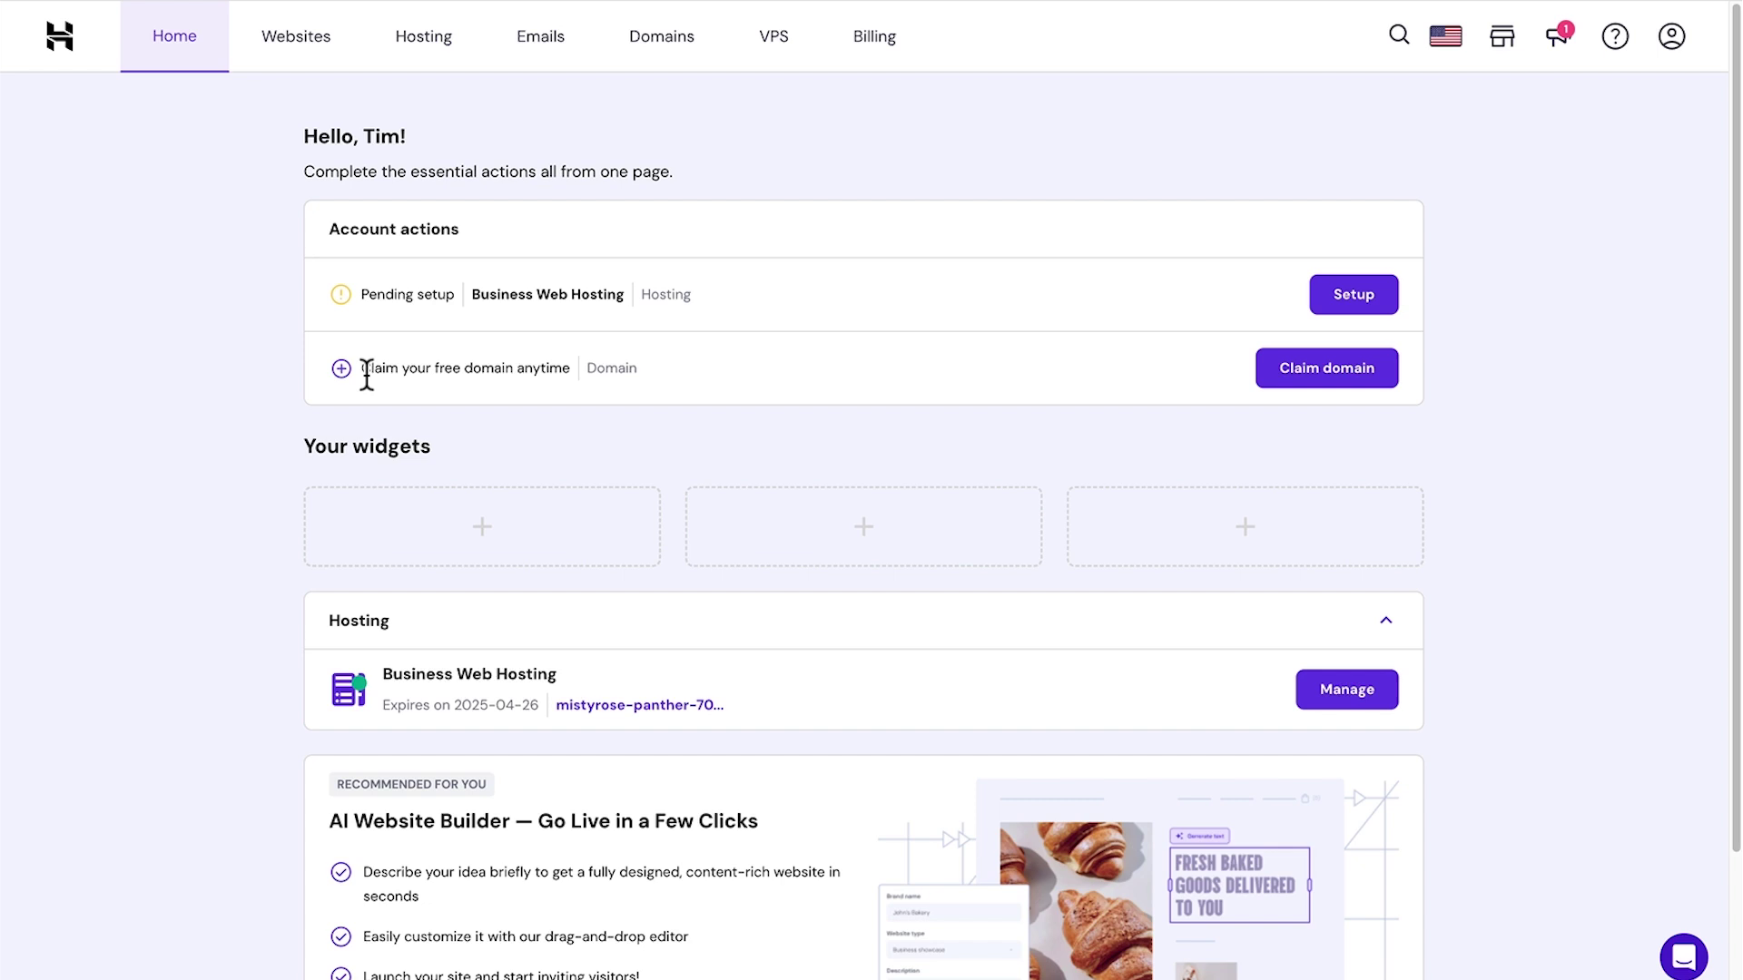
drag(362, 369, 576, 366)
click(574, 412)
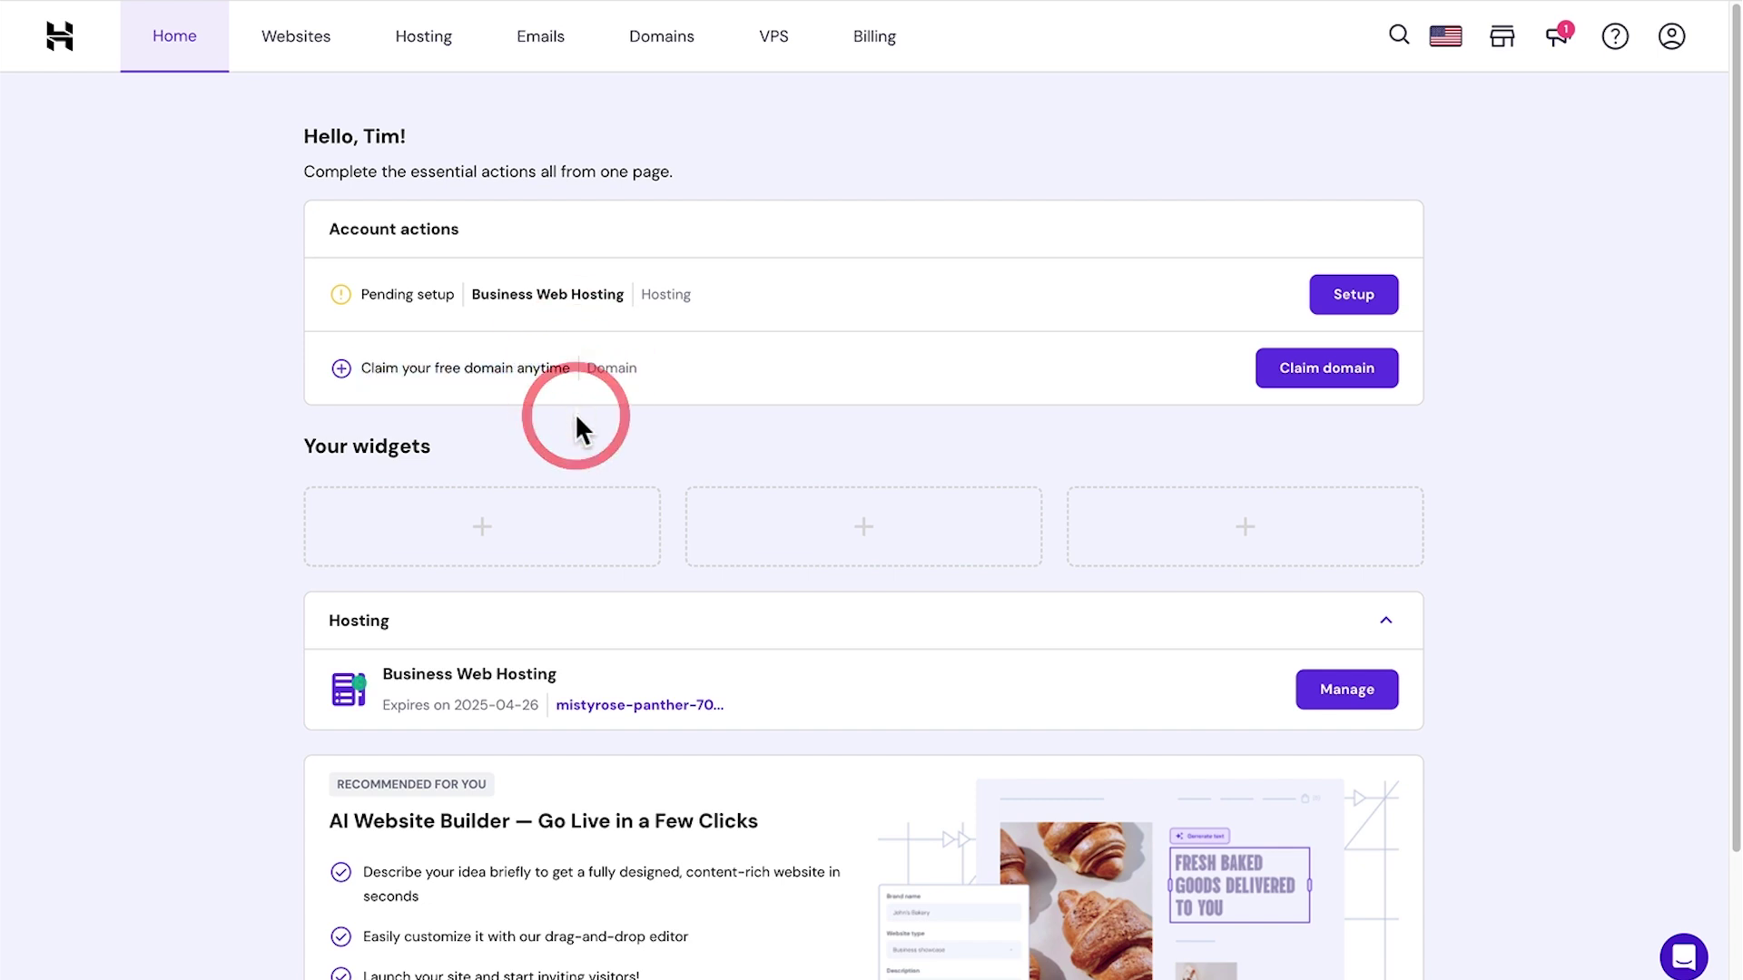
click(1353, 294)
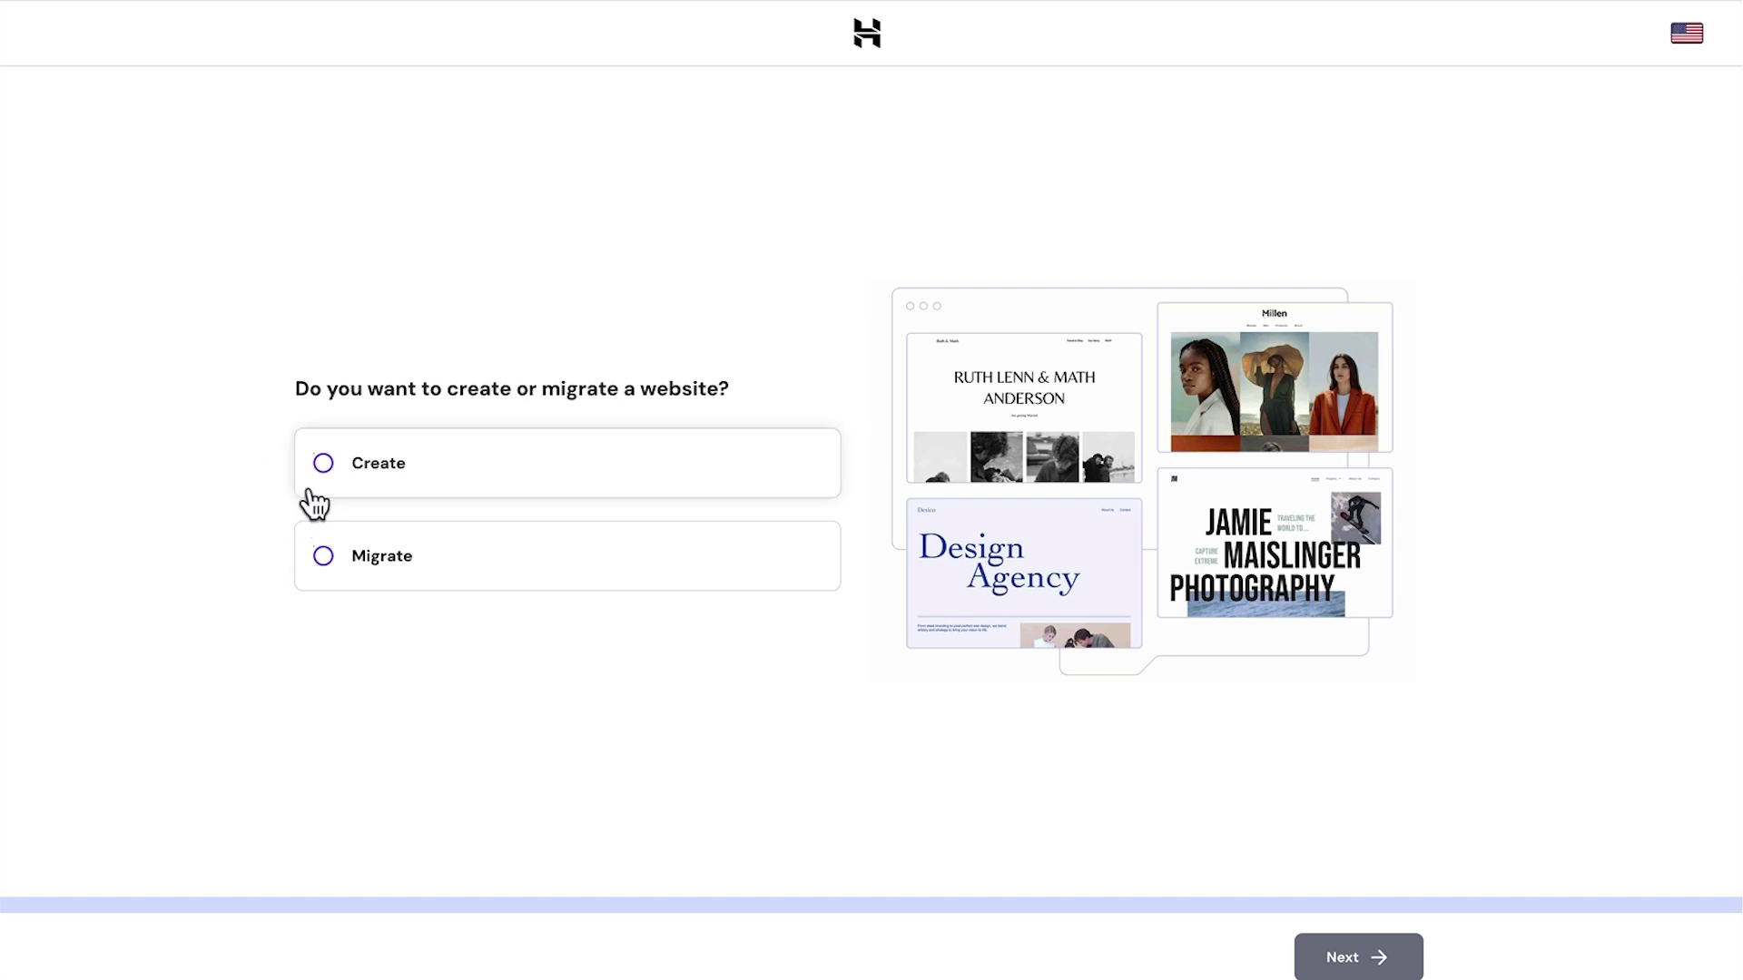
Select Create, continue, and choose Hostinger Website Builder over WordPress with AI.
click(323, 465)
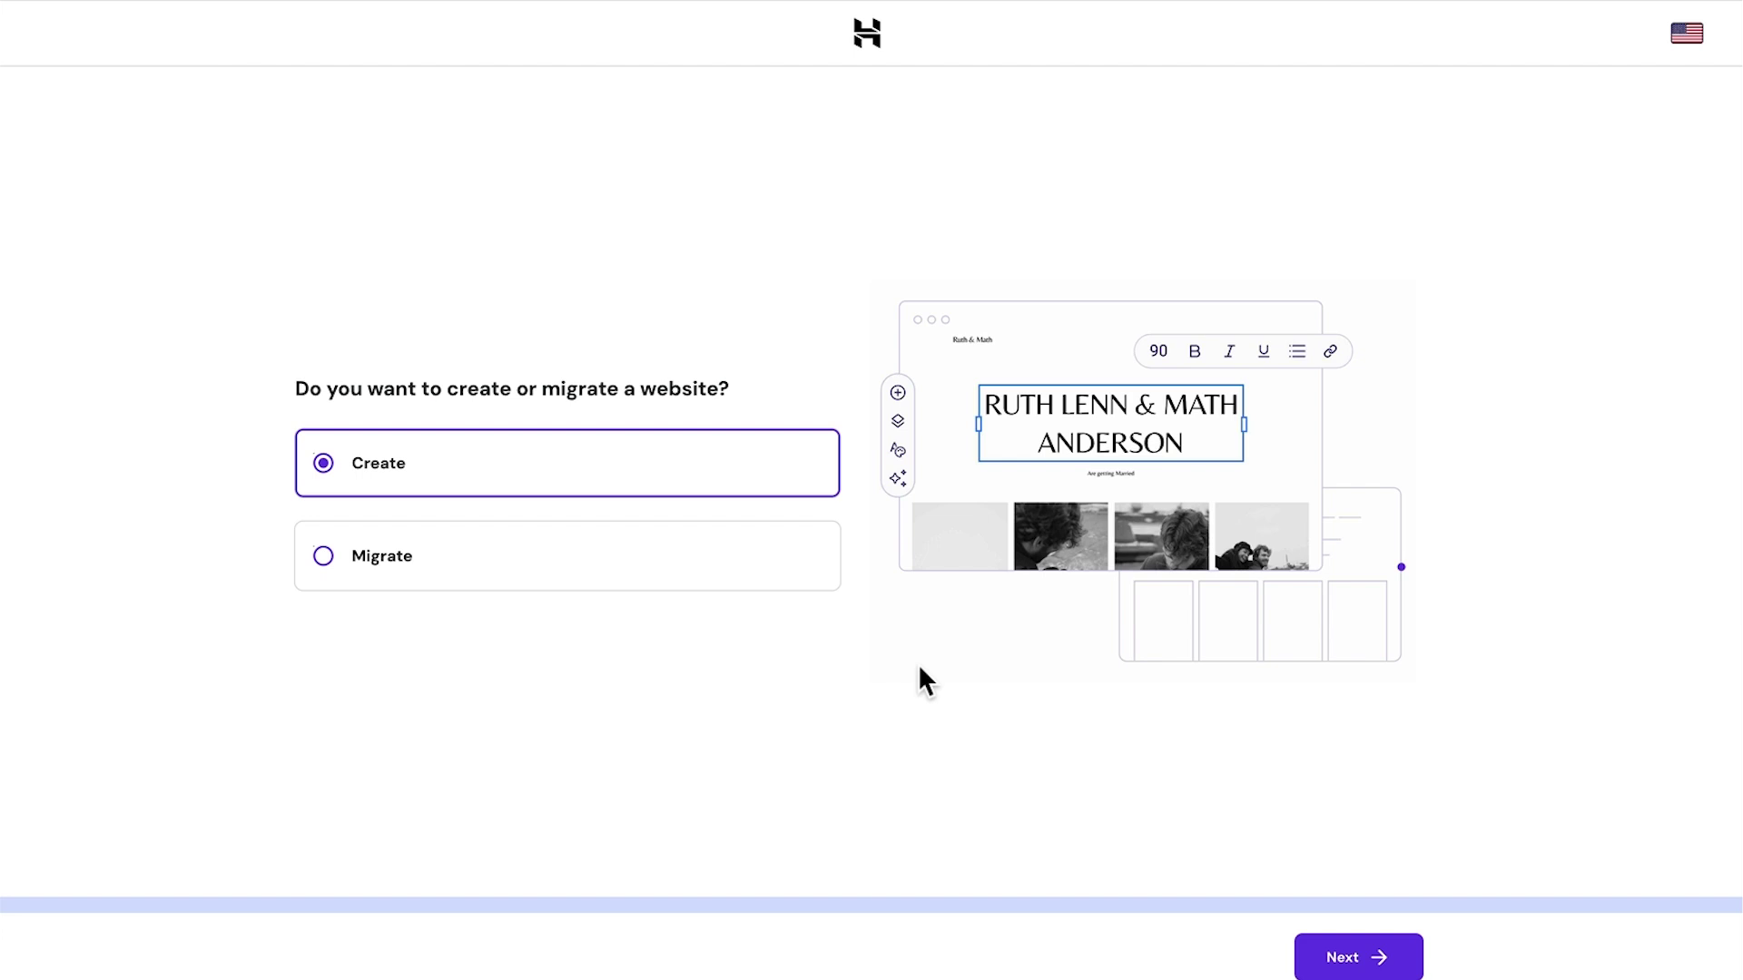
click(1318, 953)
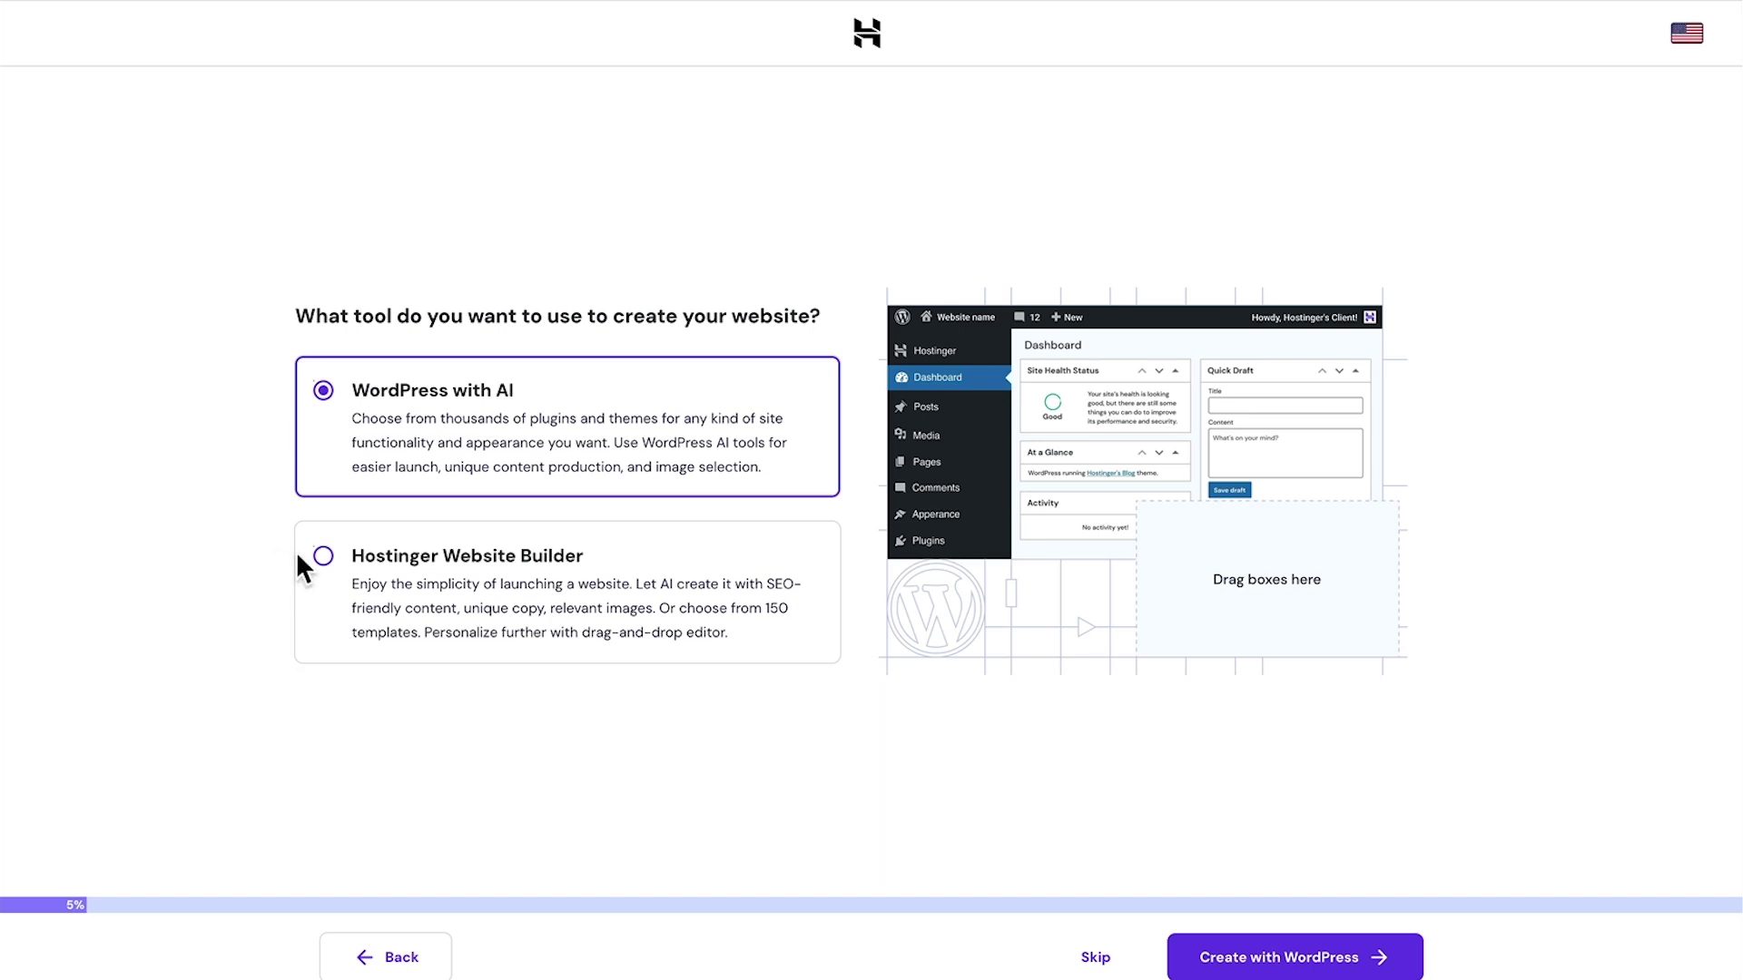
click(322, 554)
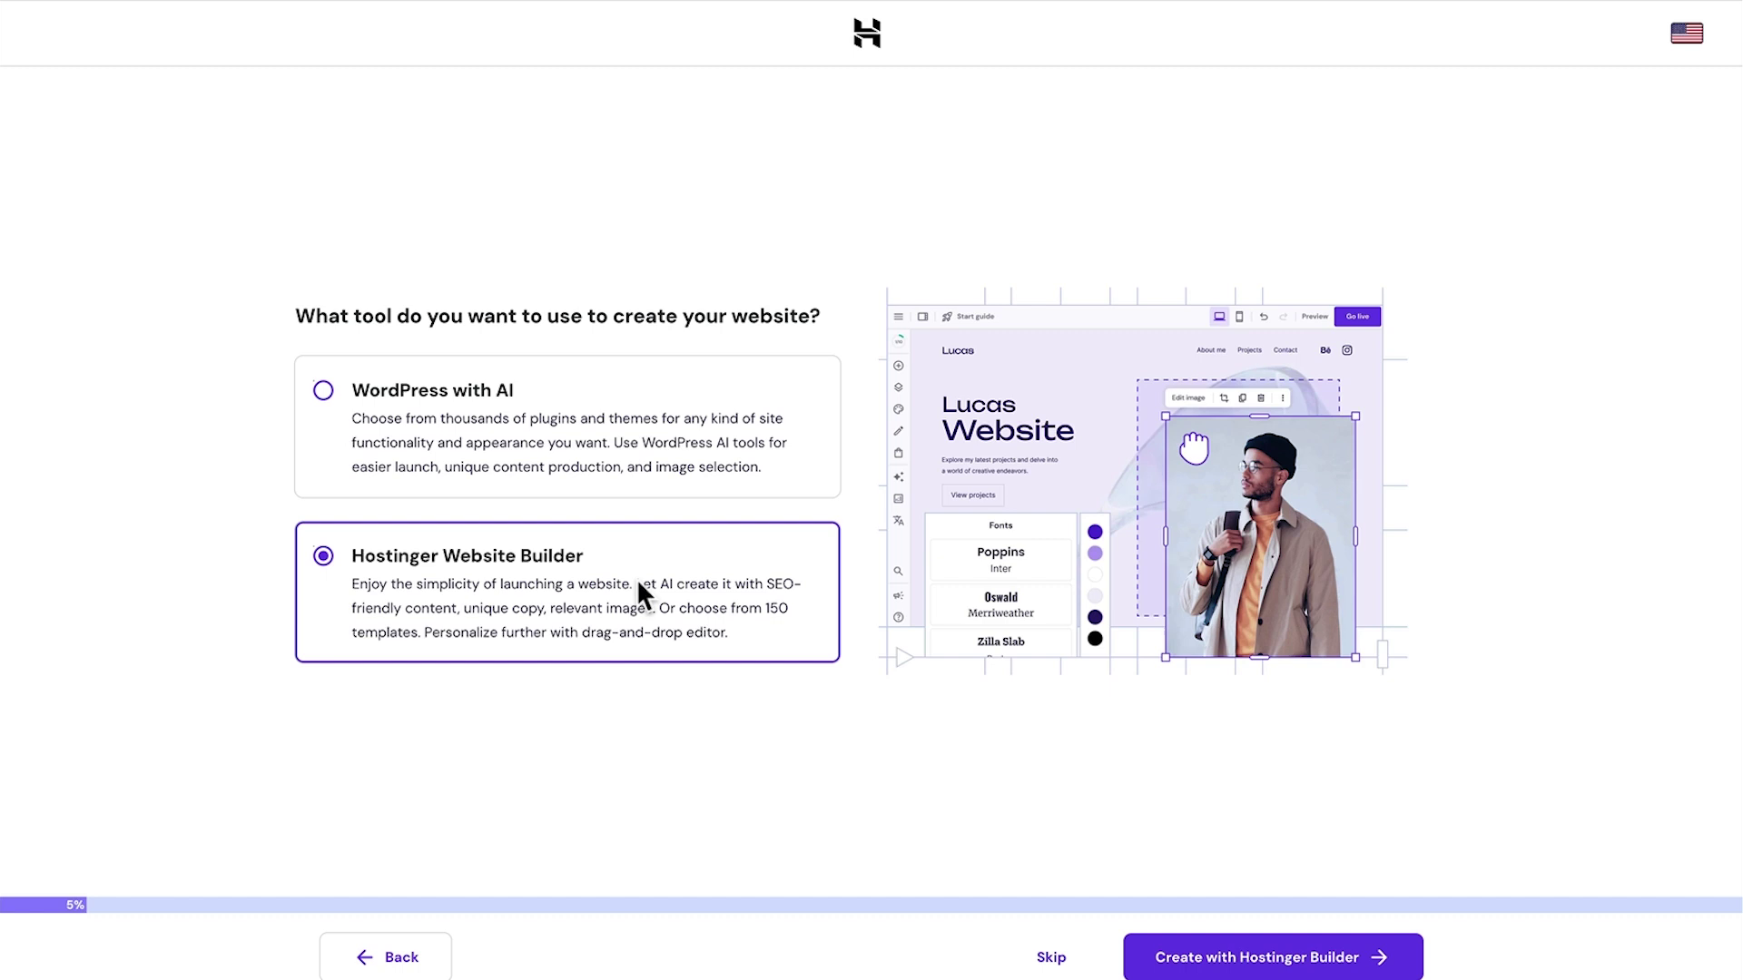
drag(639, 588, 568, 611)
drag(457, 612, 457, 612)
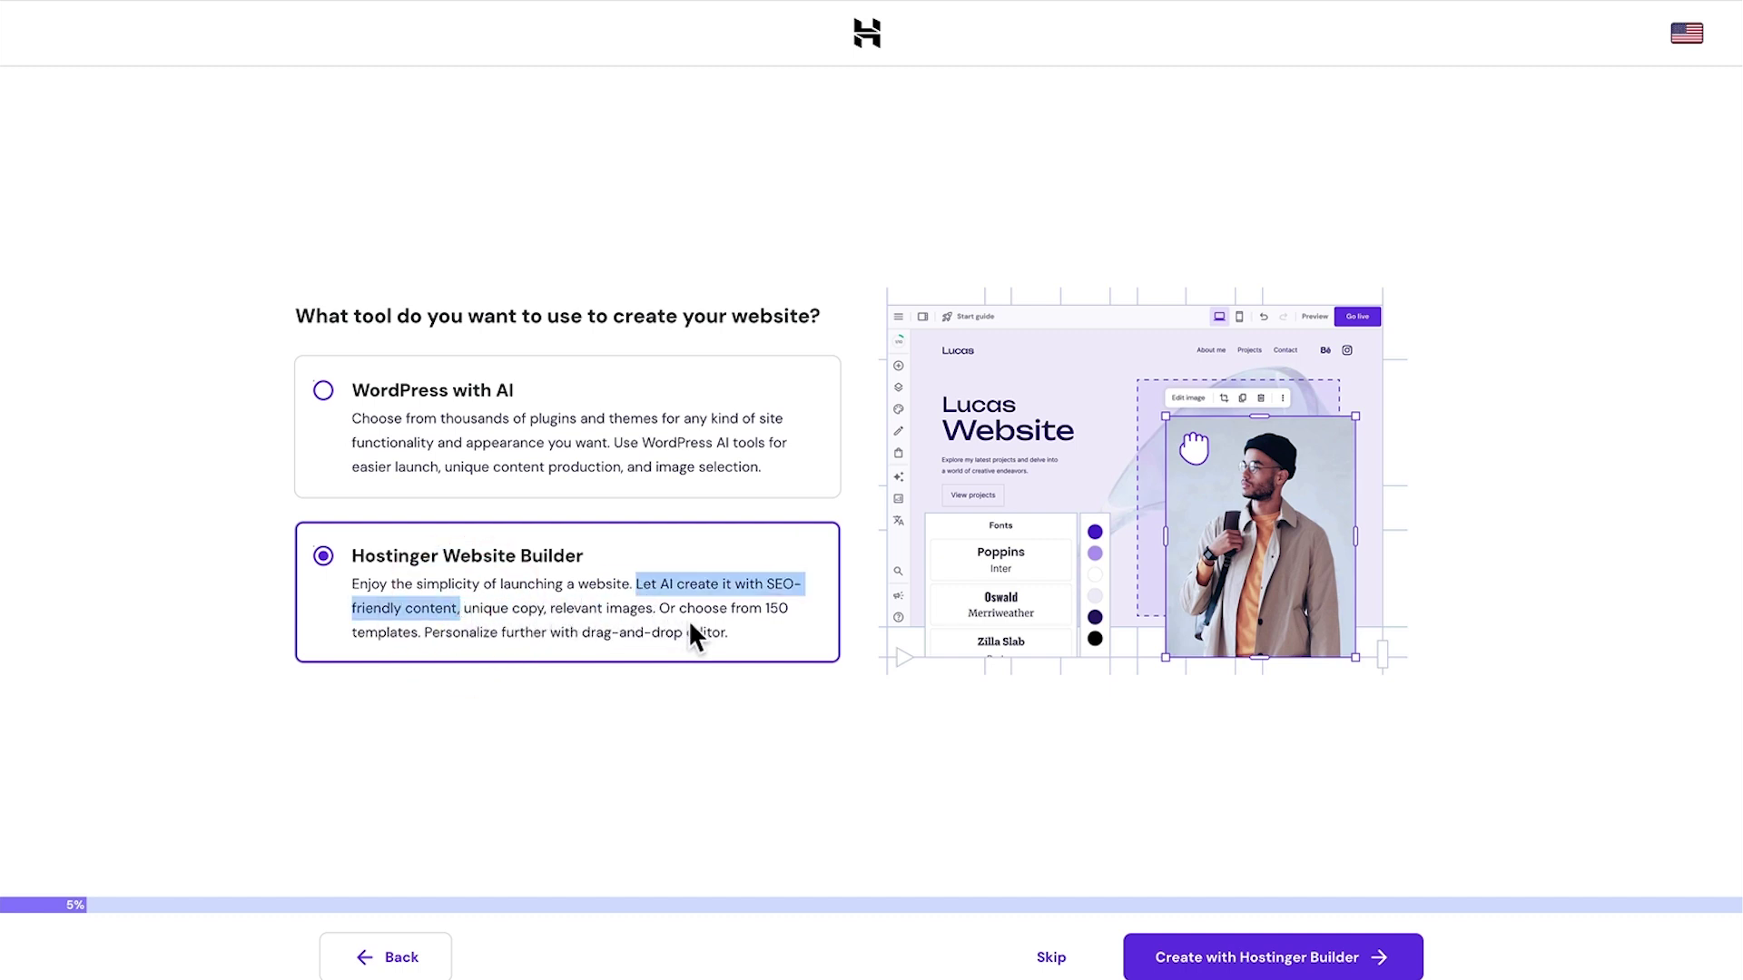
drag(762, 608, 436, 642)
click(559, 707)
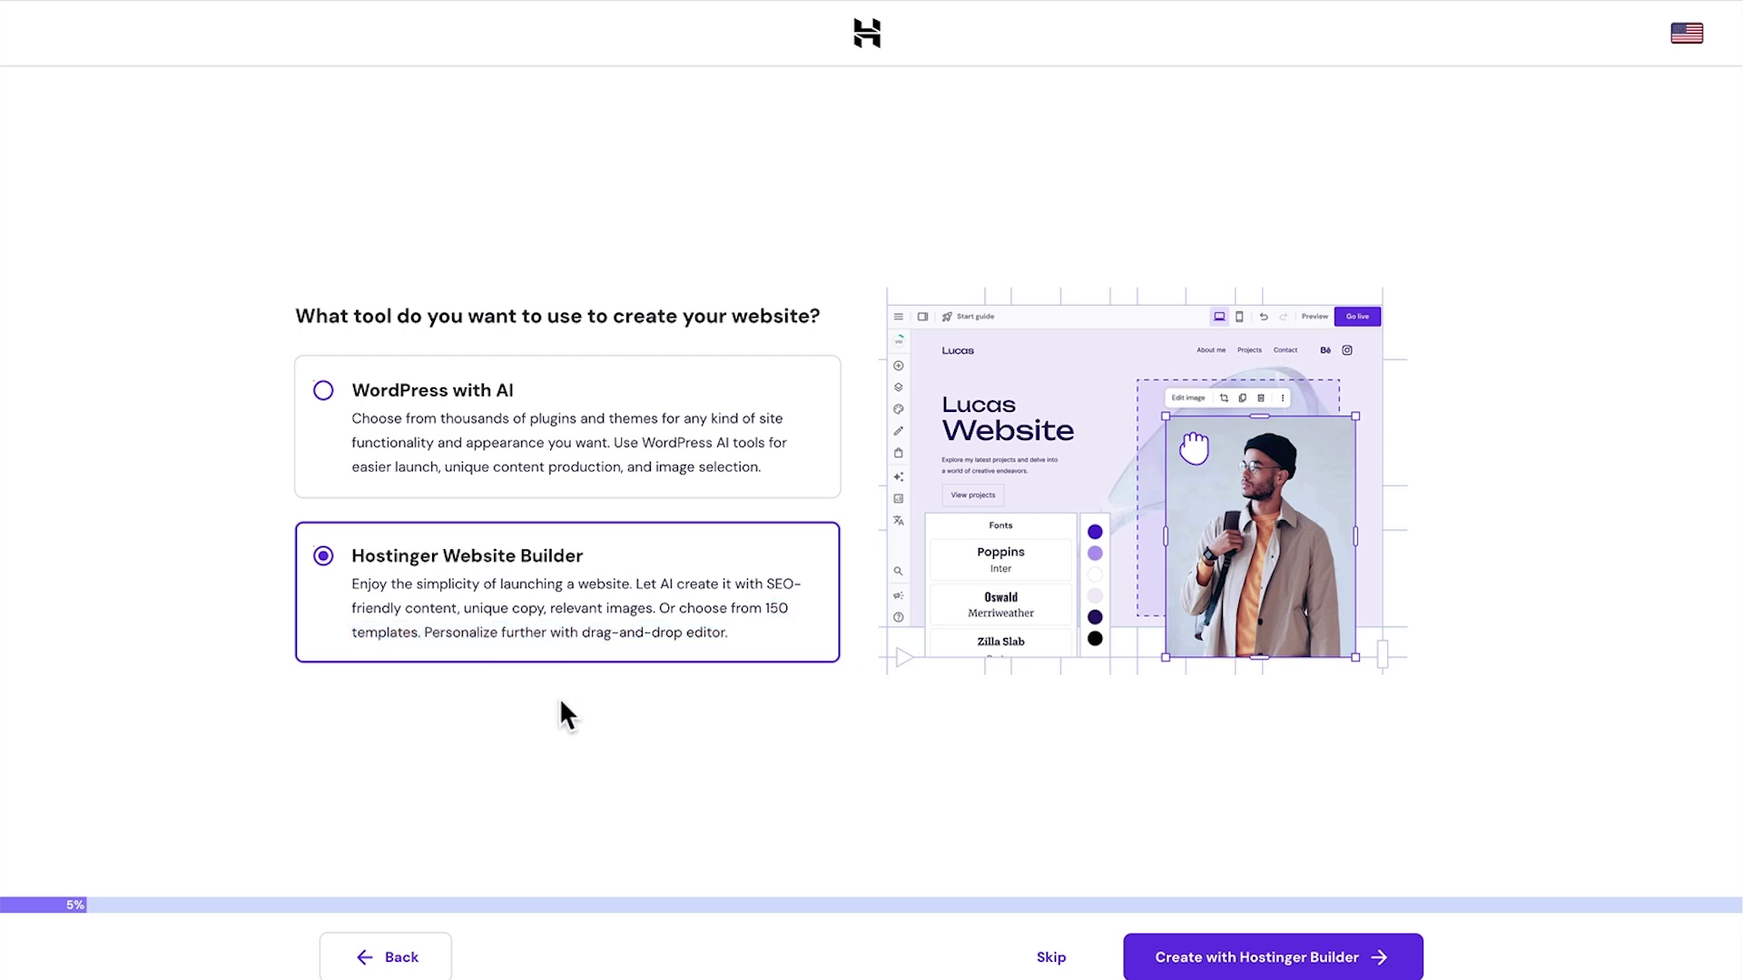
Try a custom domain name, then clear it and continue with a temporary domain.
click(1194, 945)
click(611, 530)
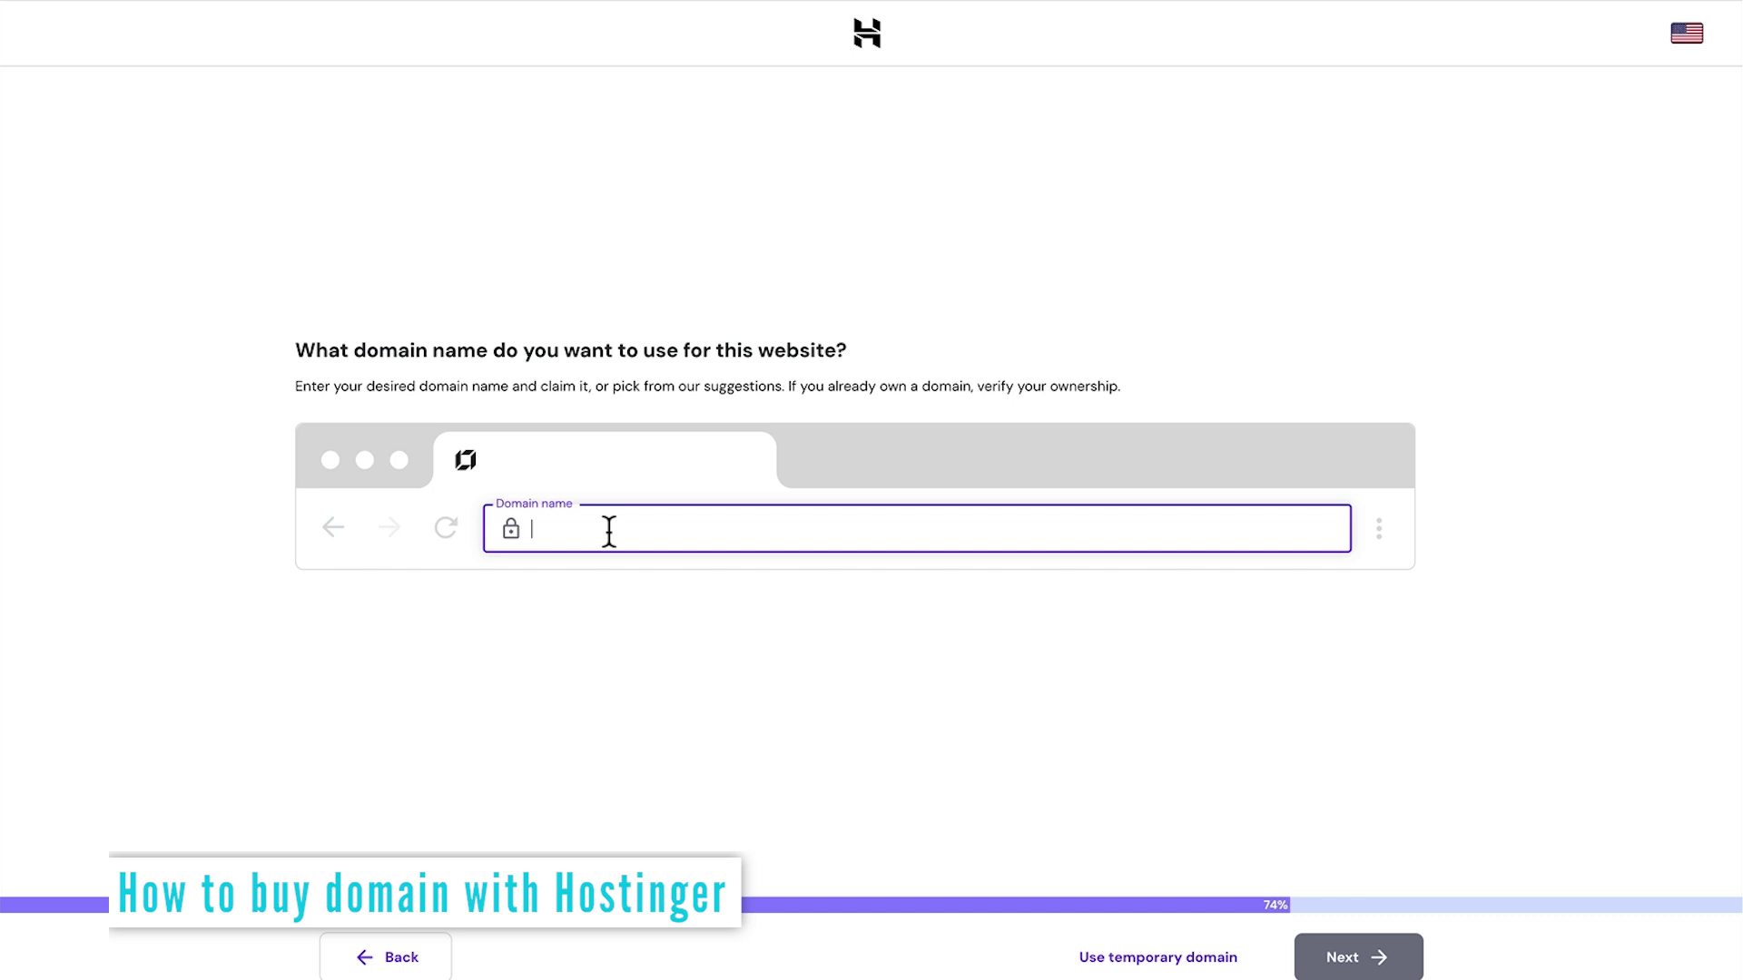
text(t)
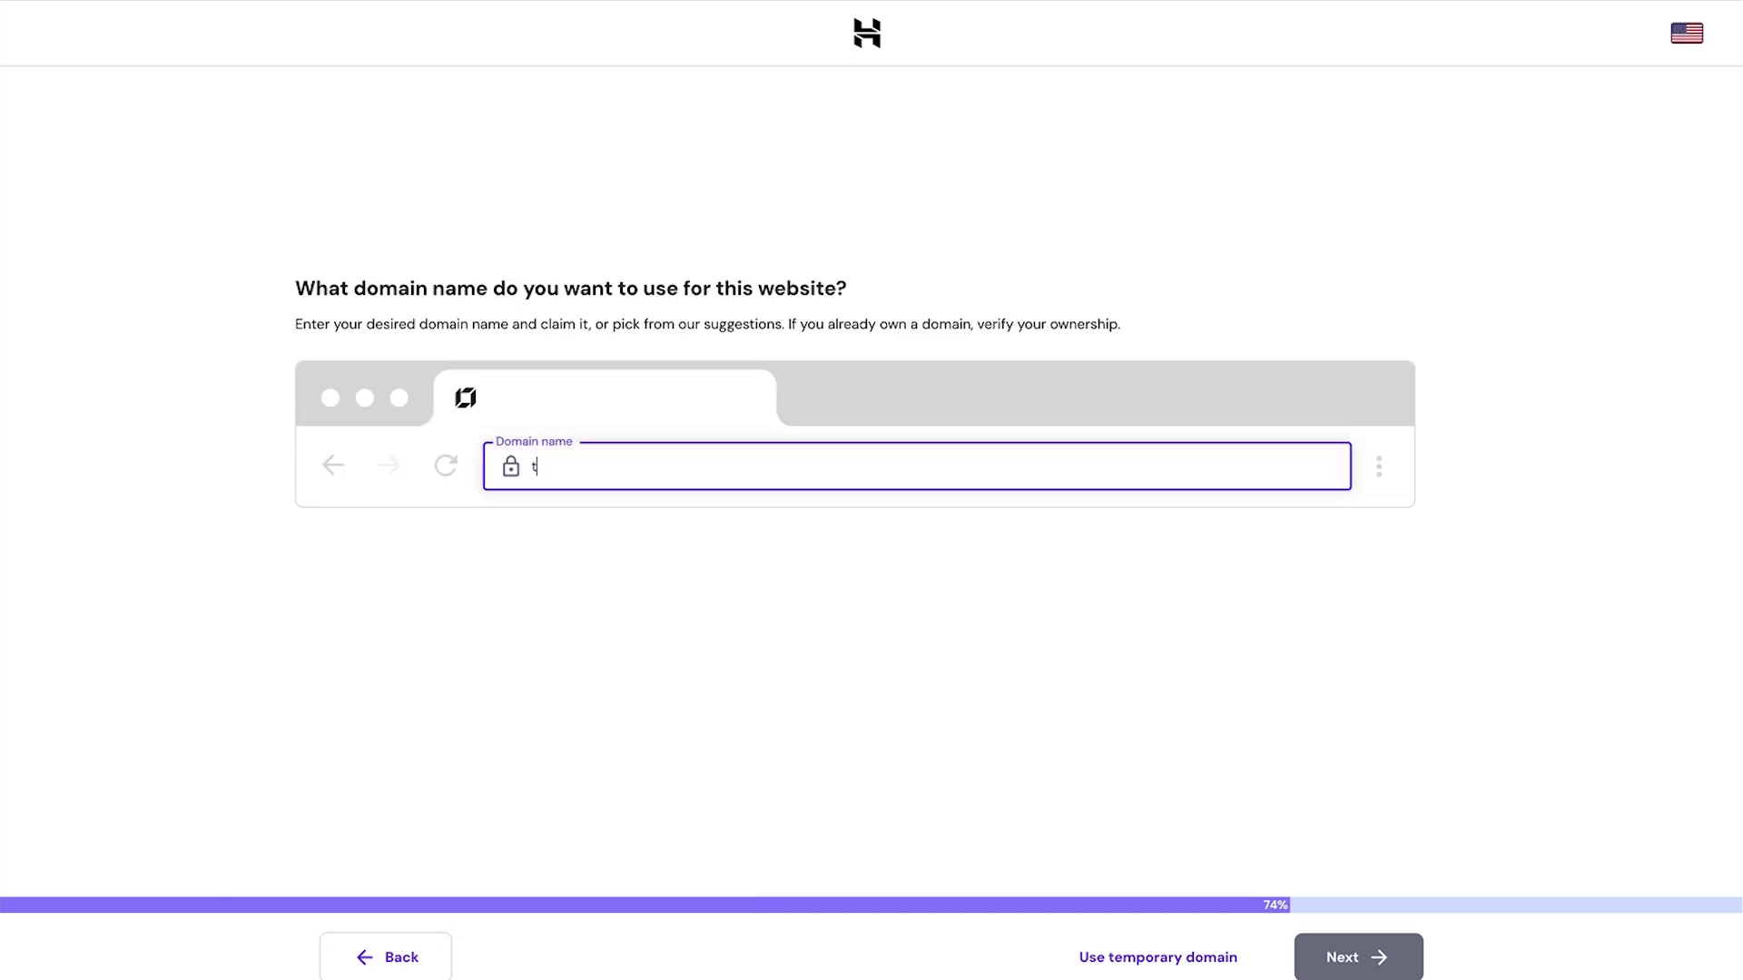
text(imharrisonai.com)
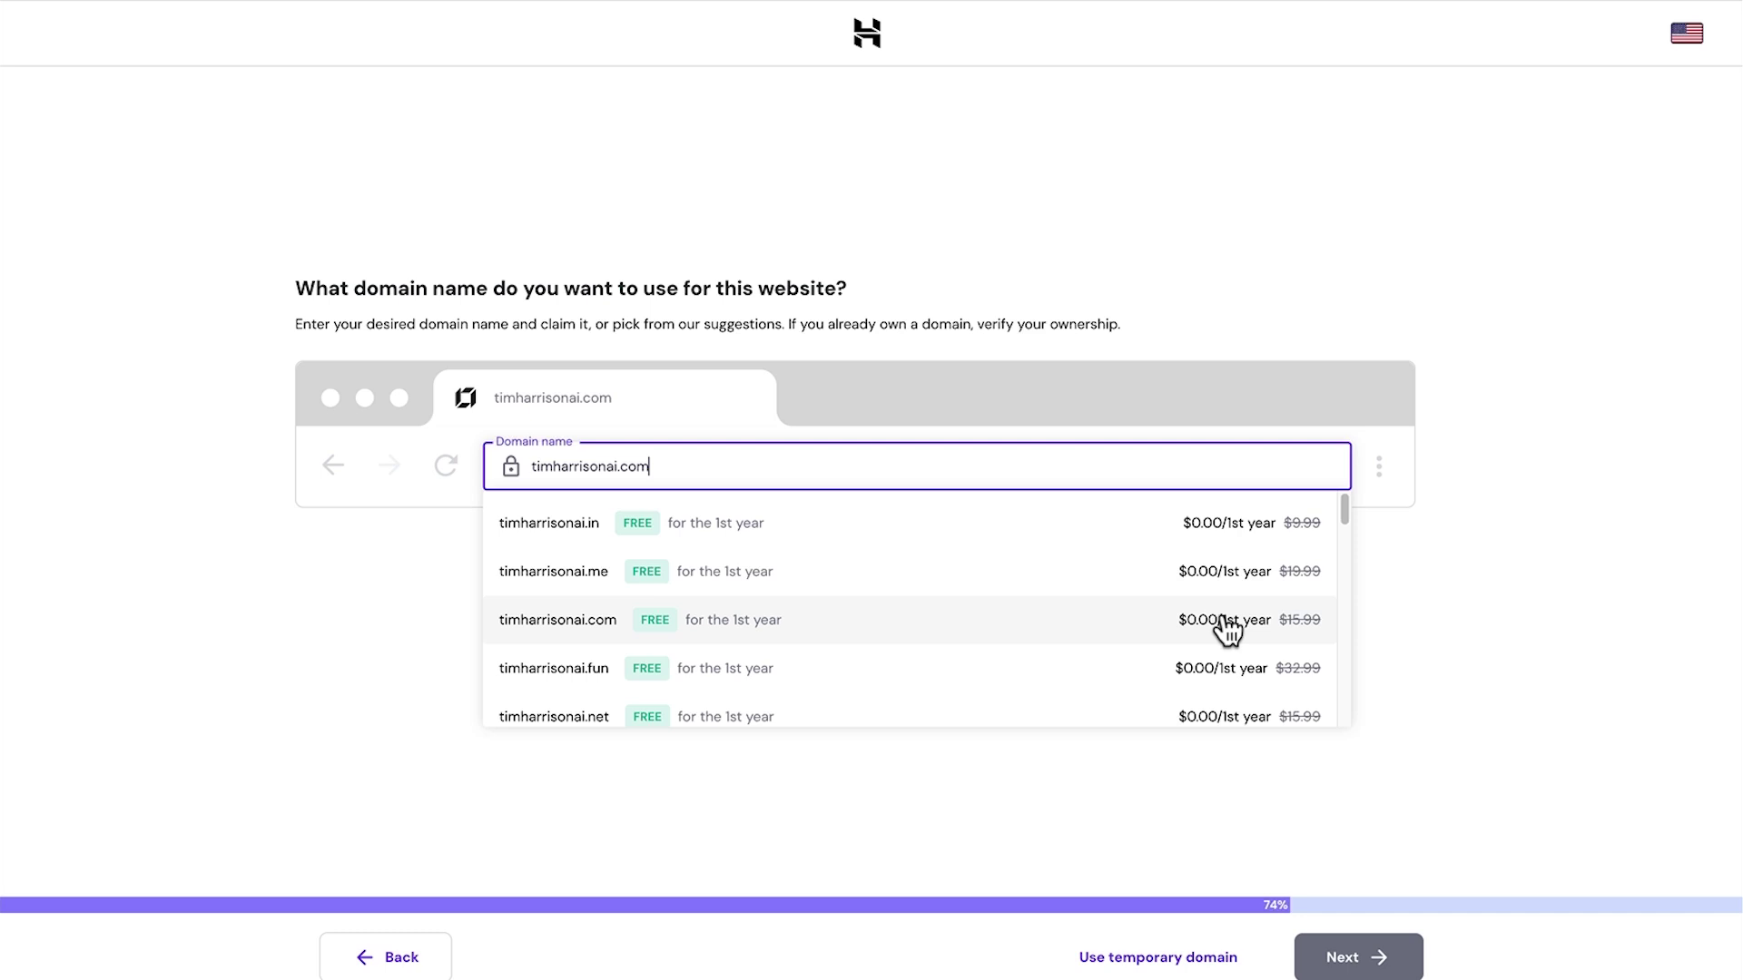
click(1227, 627)
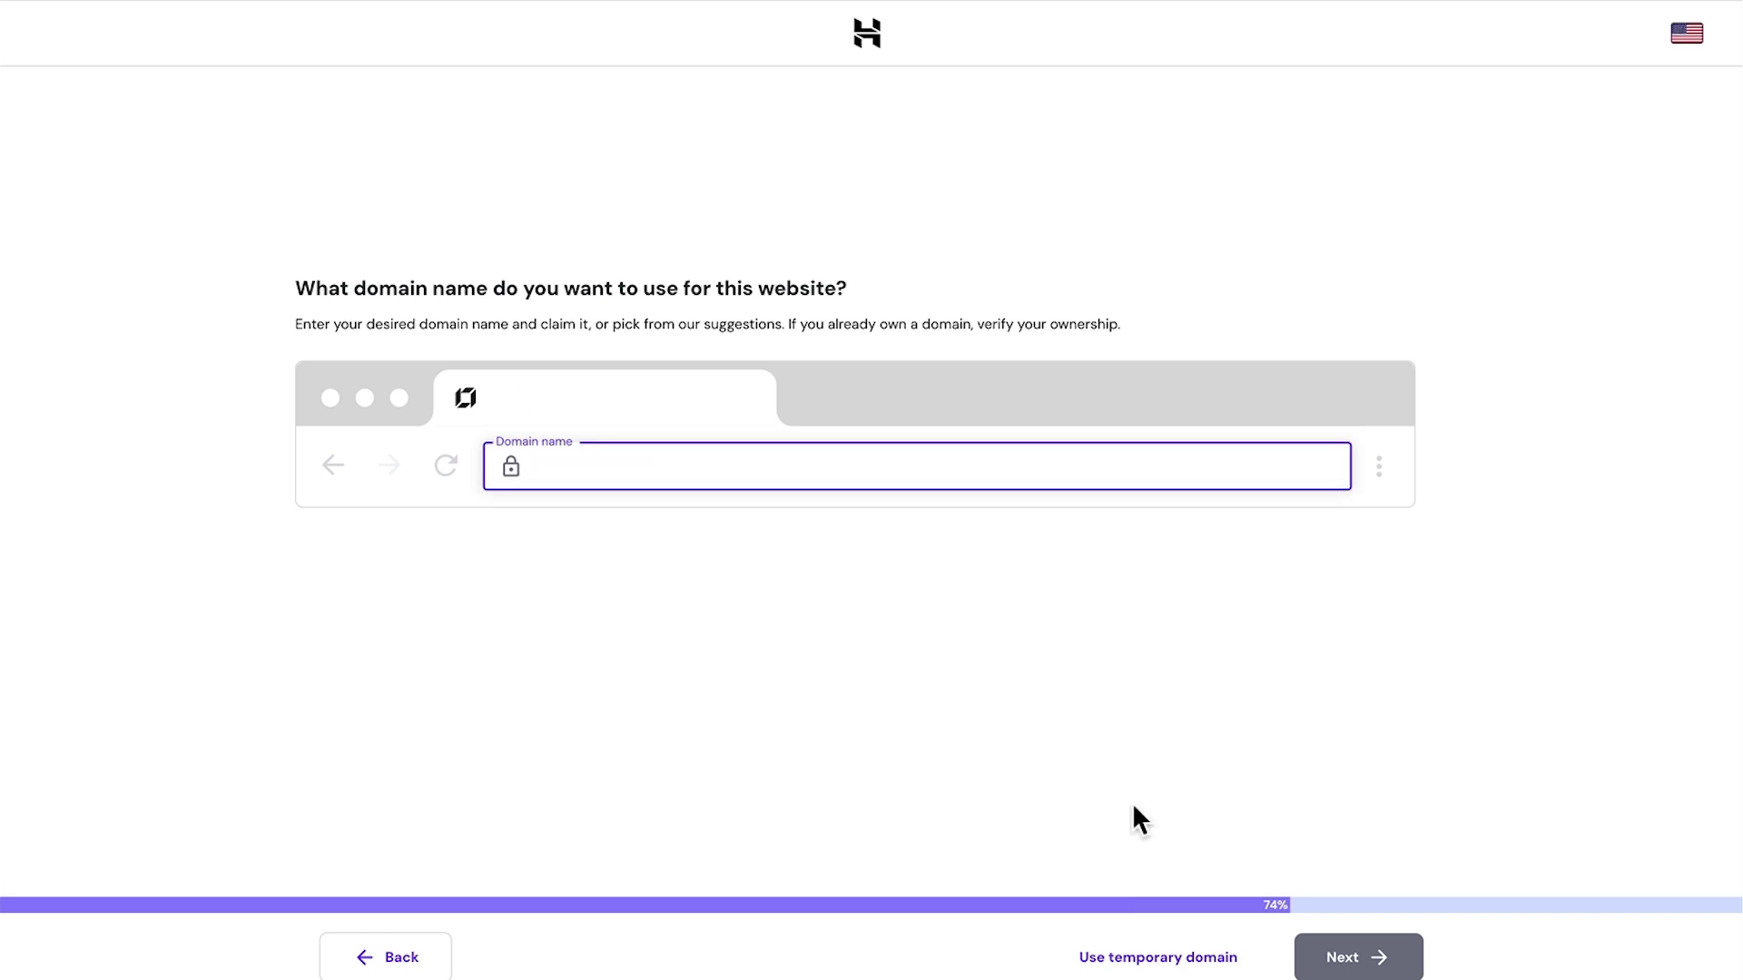
click(1154, 953)
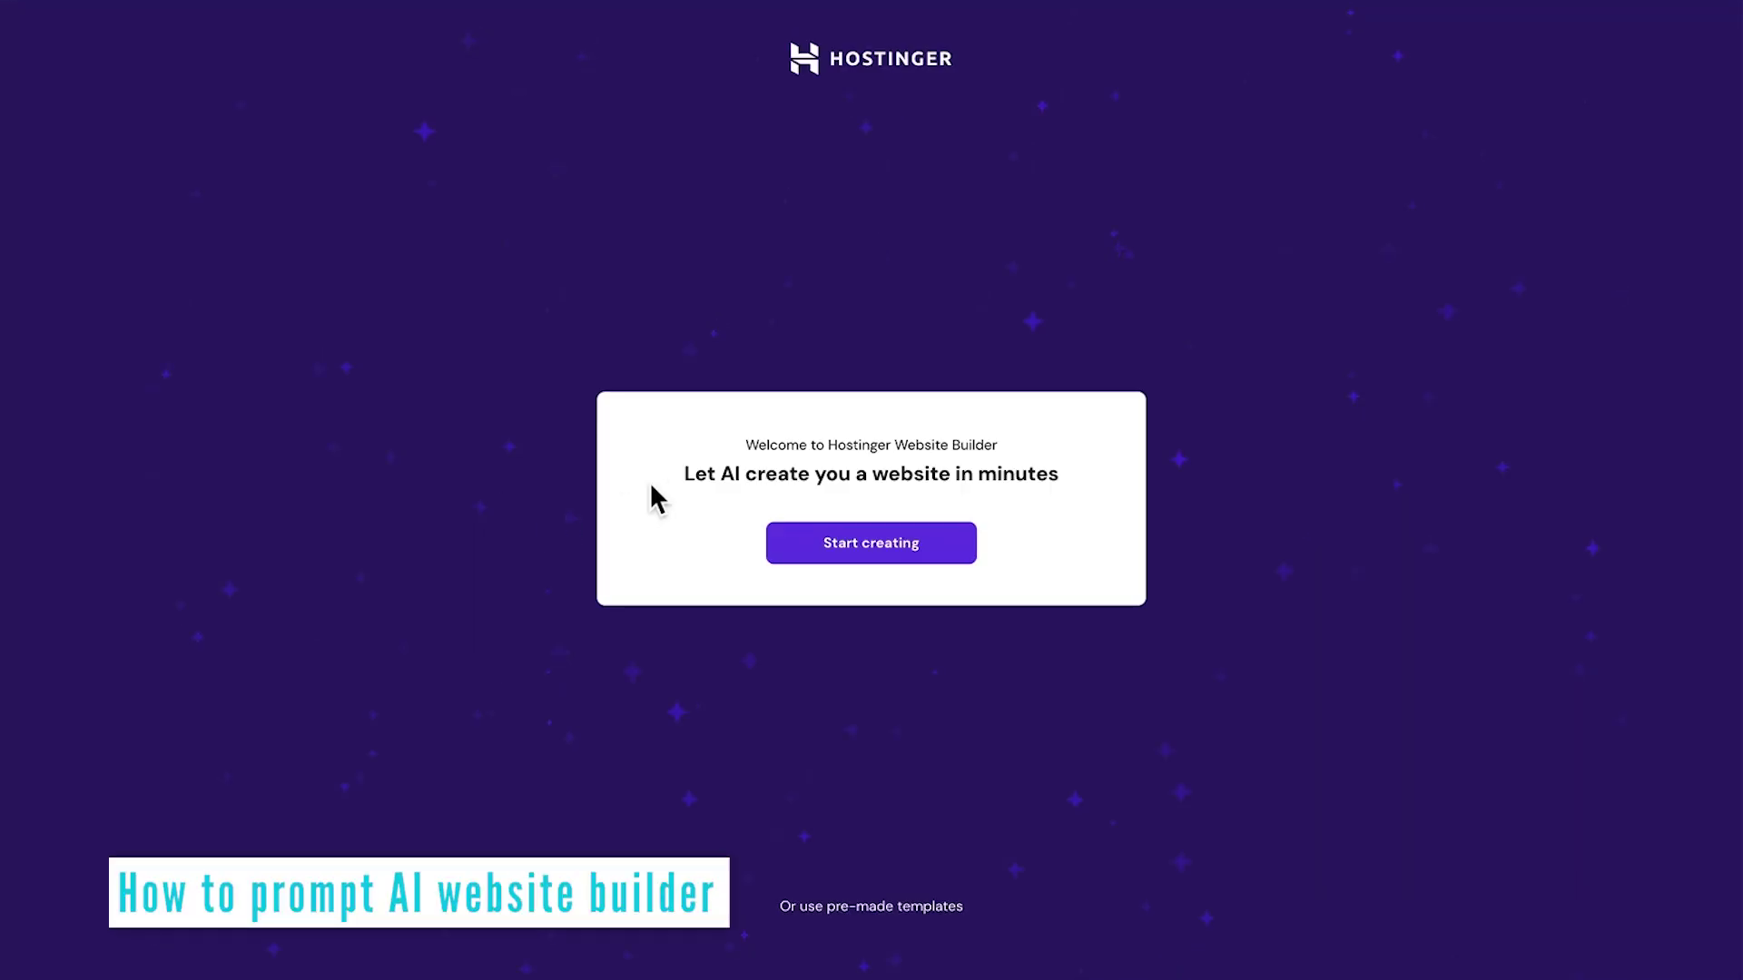
Enter the brand name 'Tim Harris Video & AI Tech' and choose Business showcase as website type.
click(847, 549)
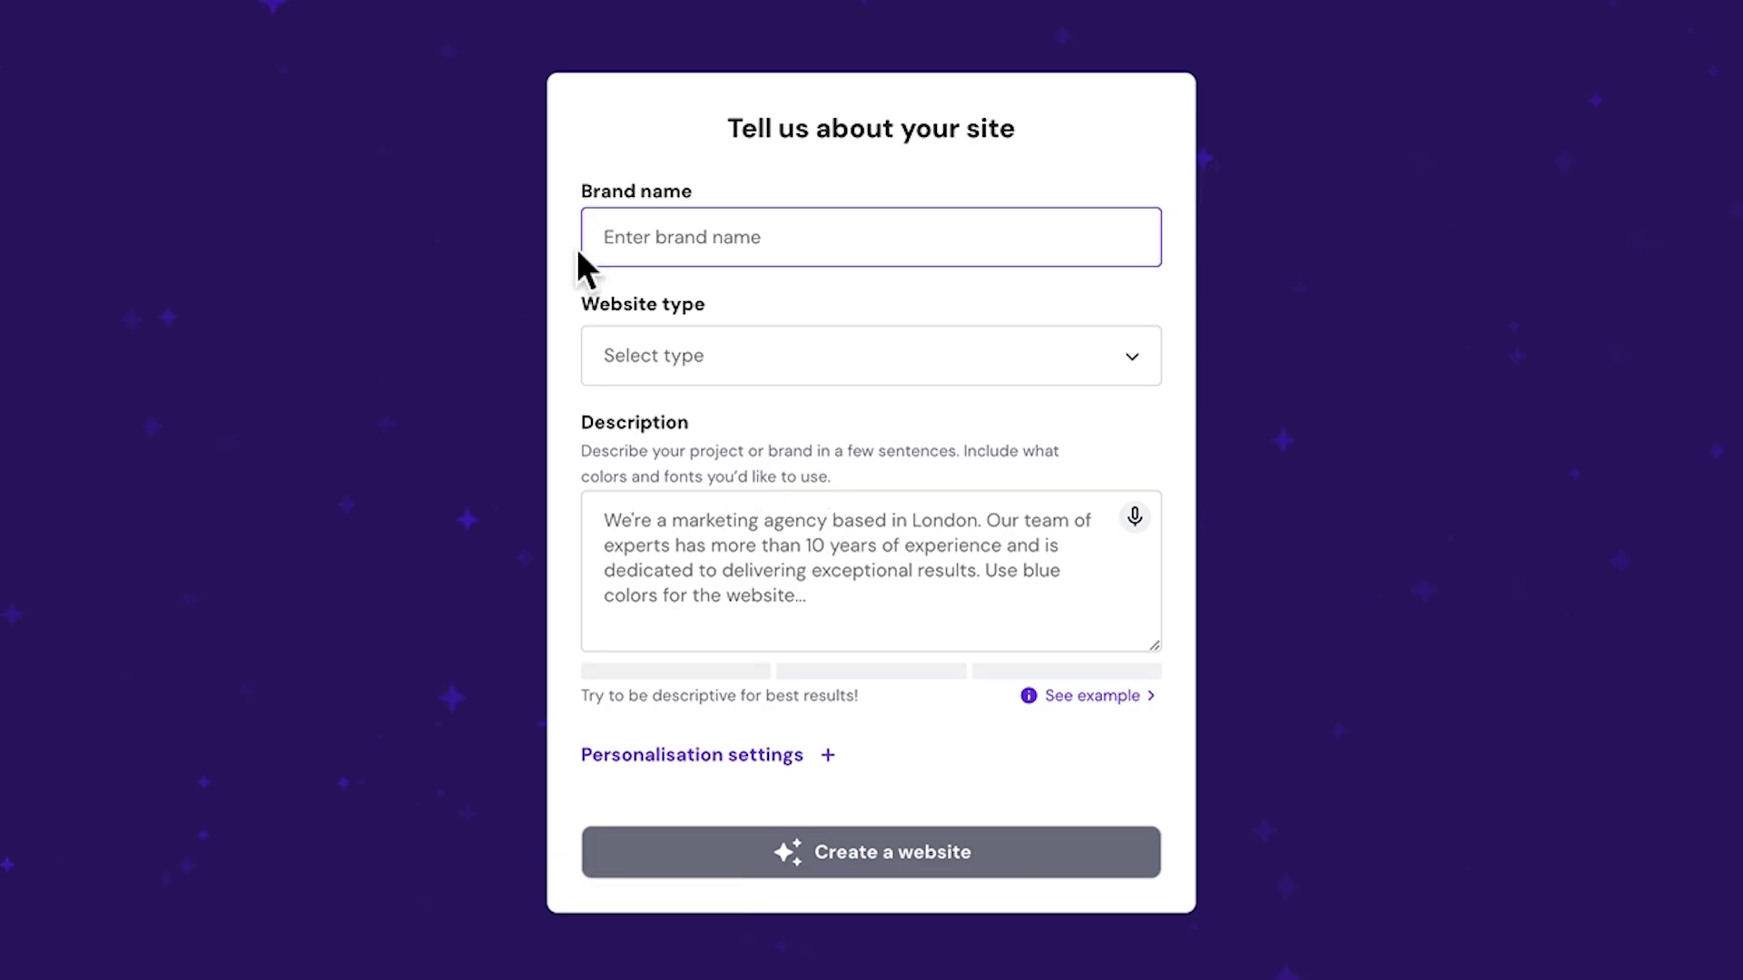
text(Tim Harri)
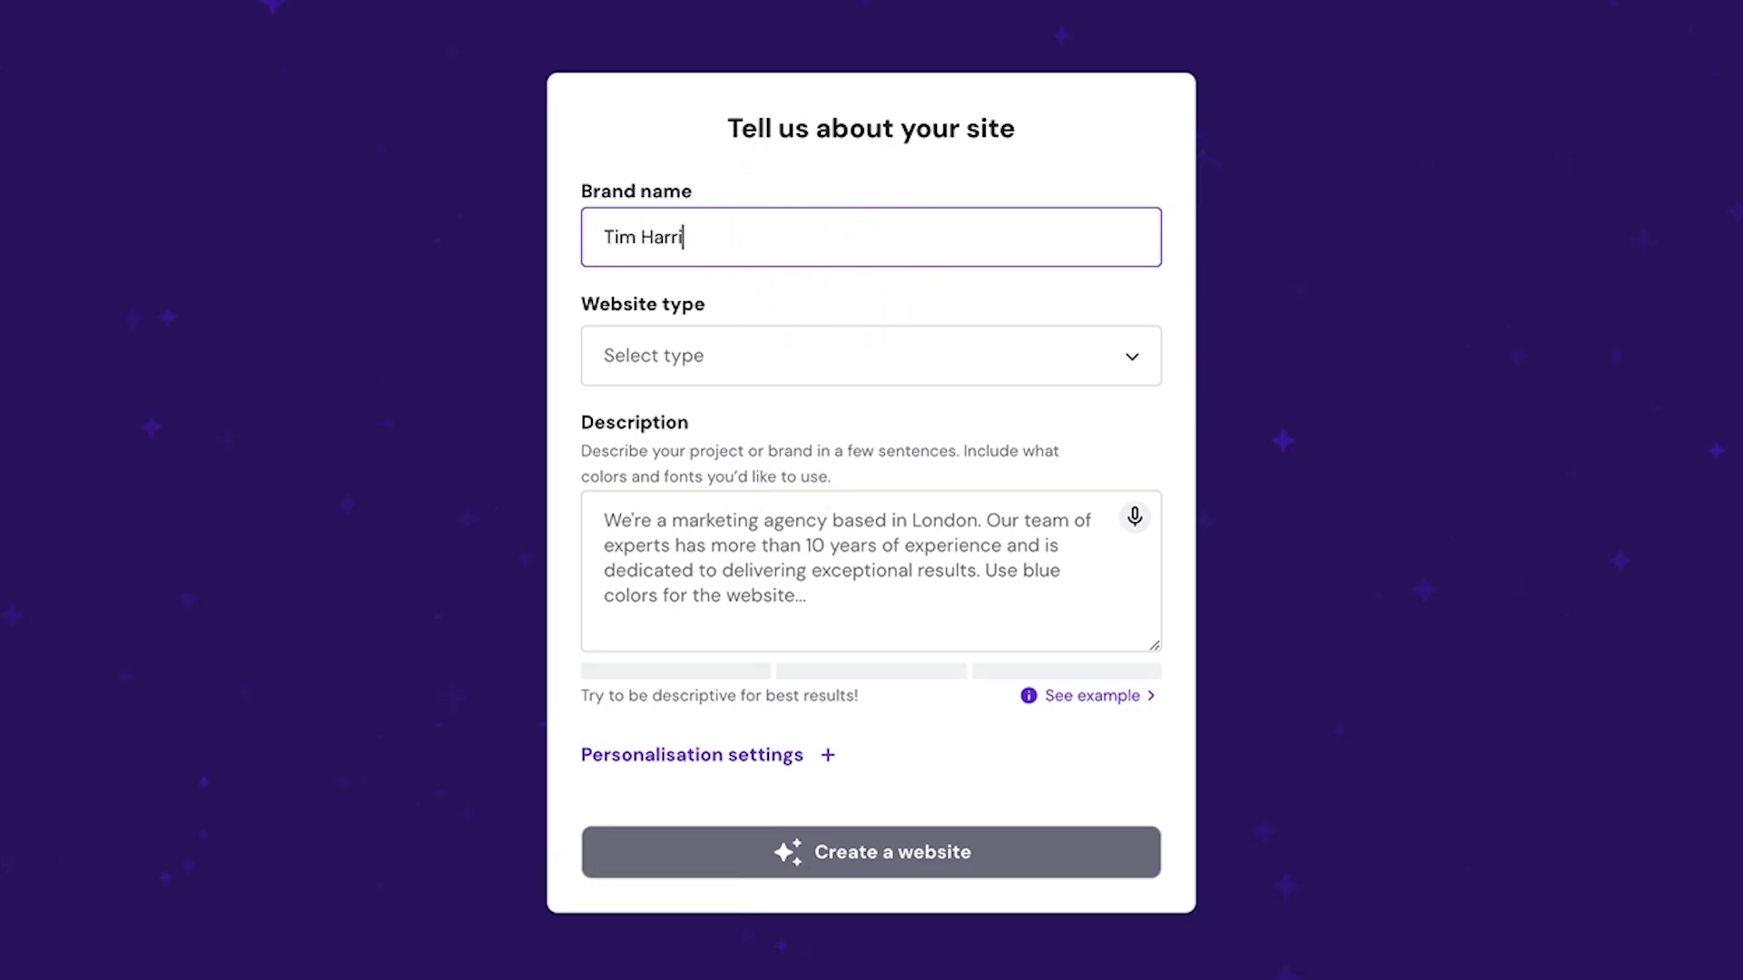
text(s Video & AI Tech)
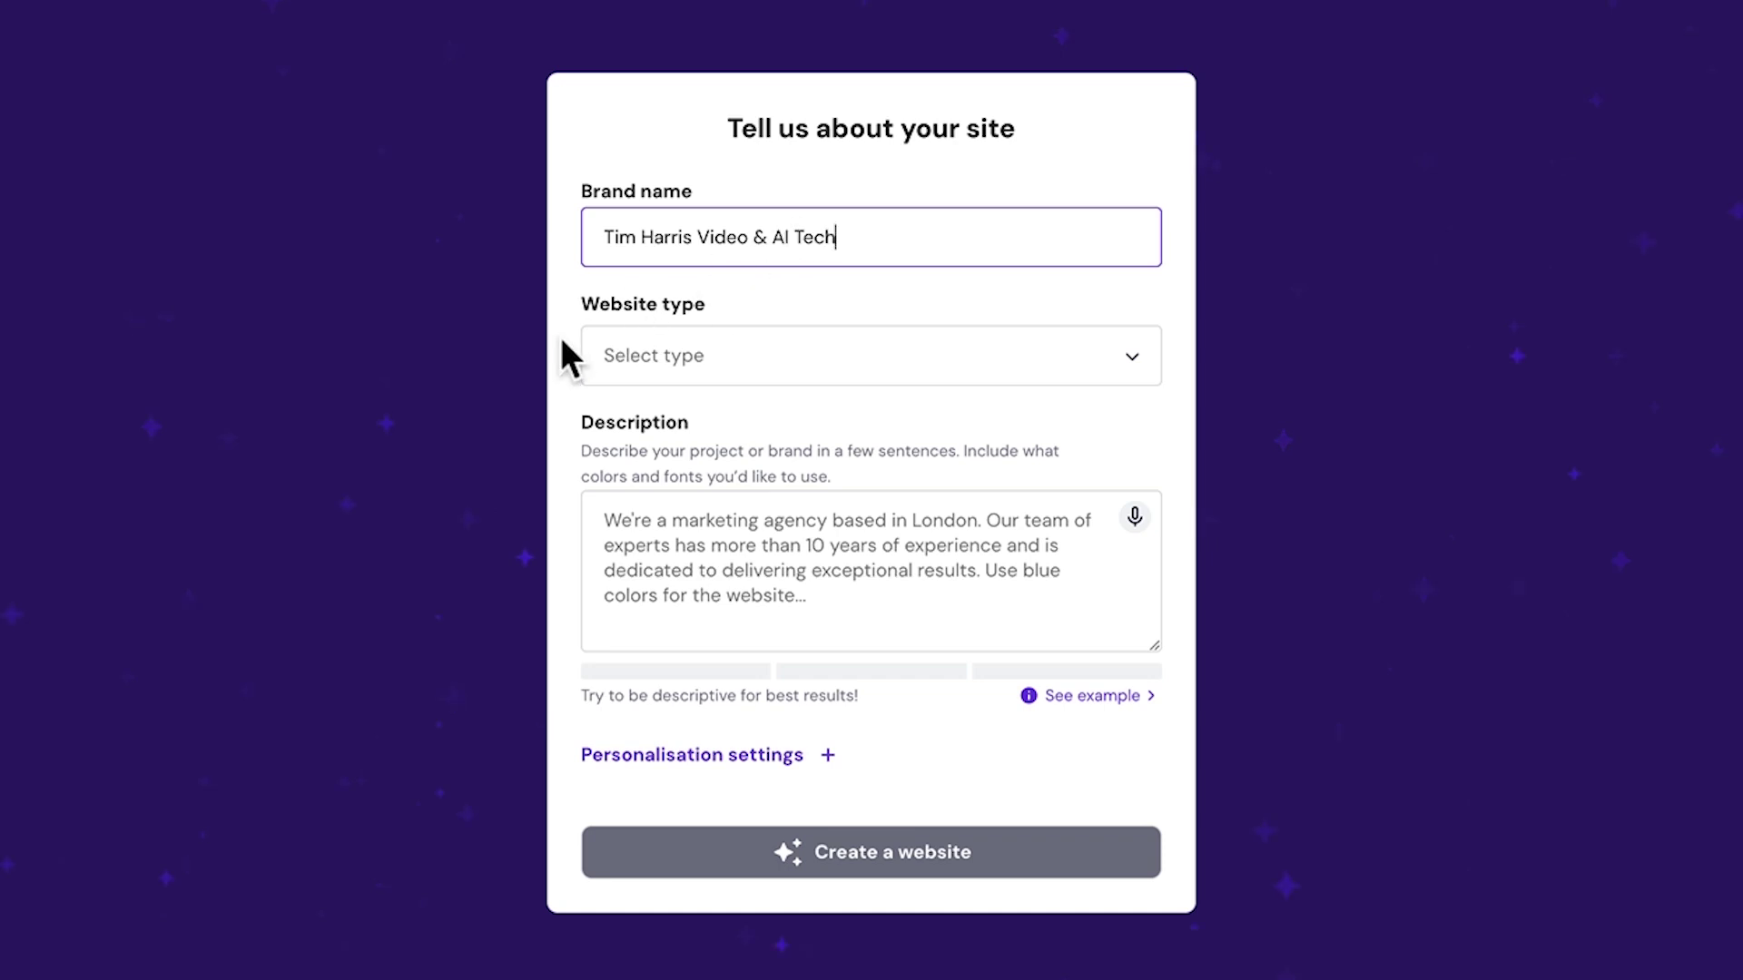
click(603, 349)
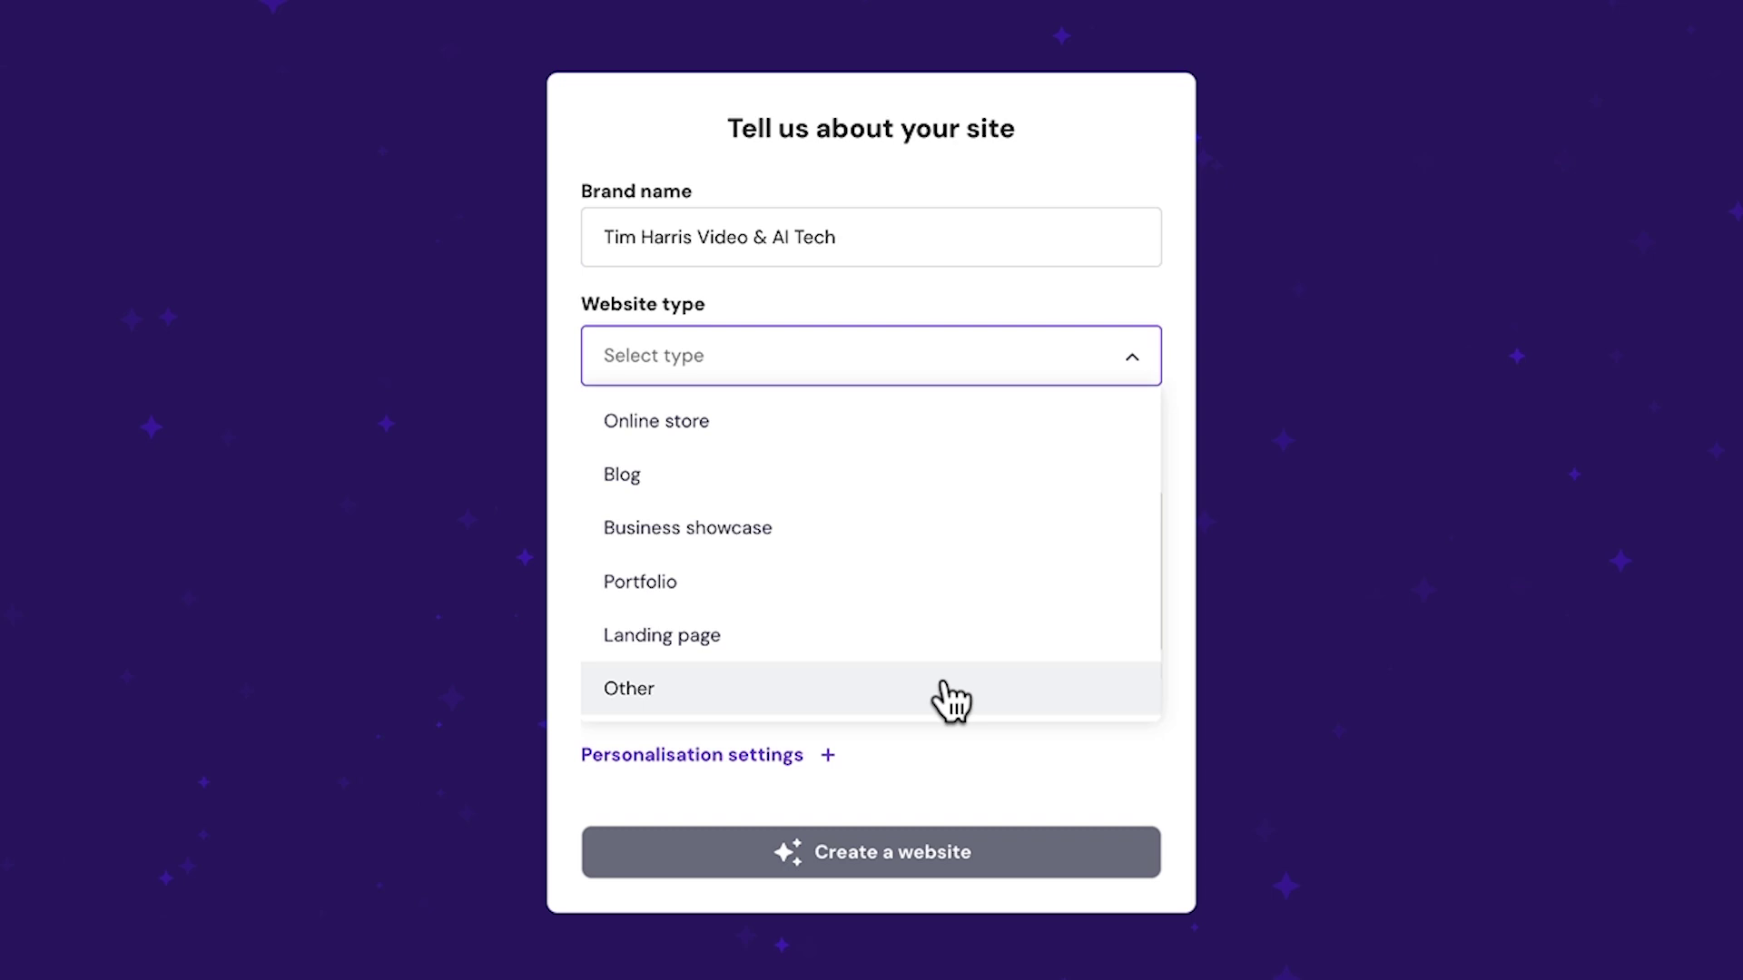
click(752, 544)
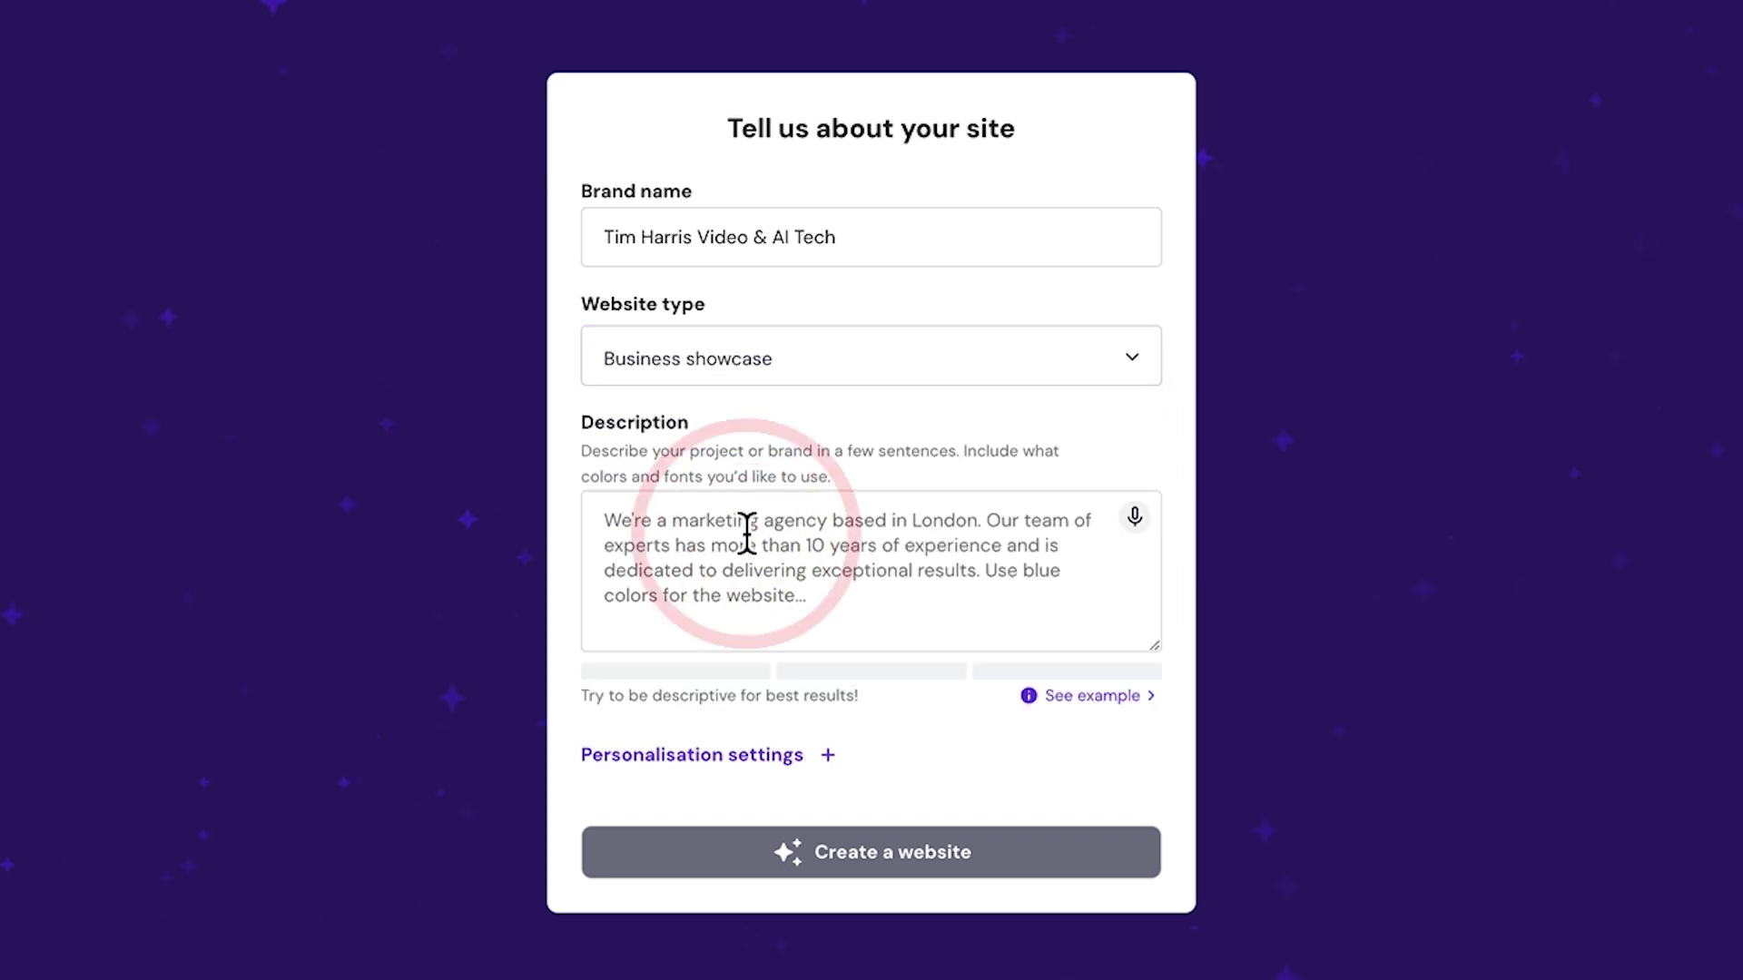
Paste the business description requesting red, white and grey colours and clear, modern fonts.
click(606, 521)
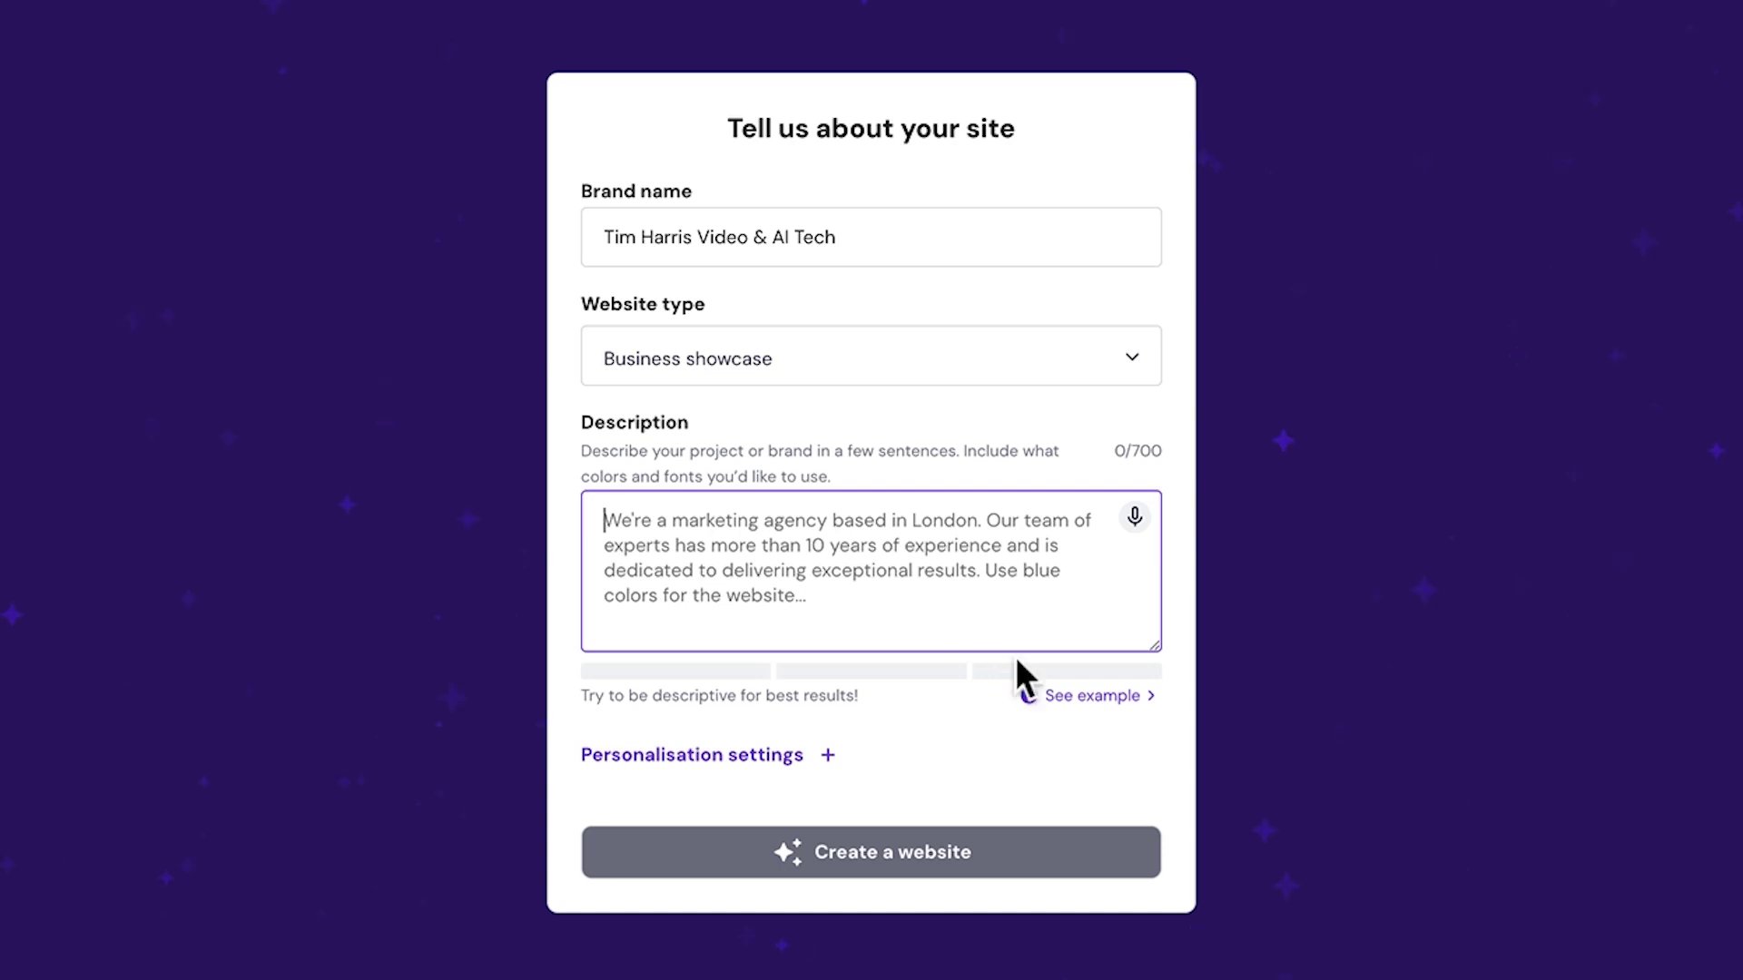
click(1077, 695)
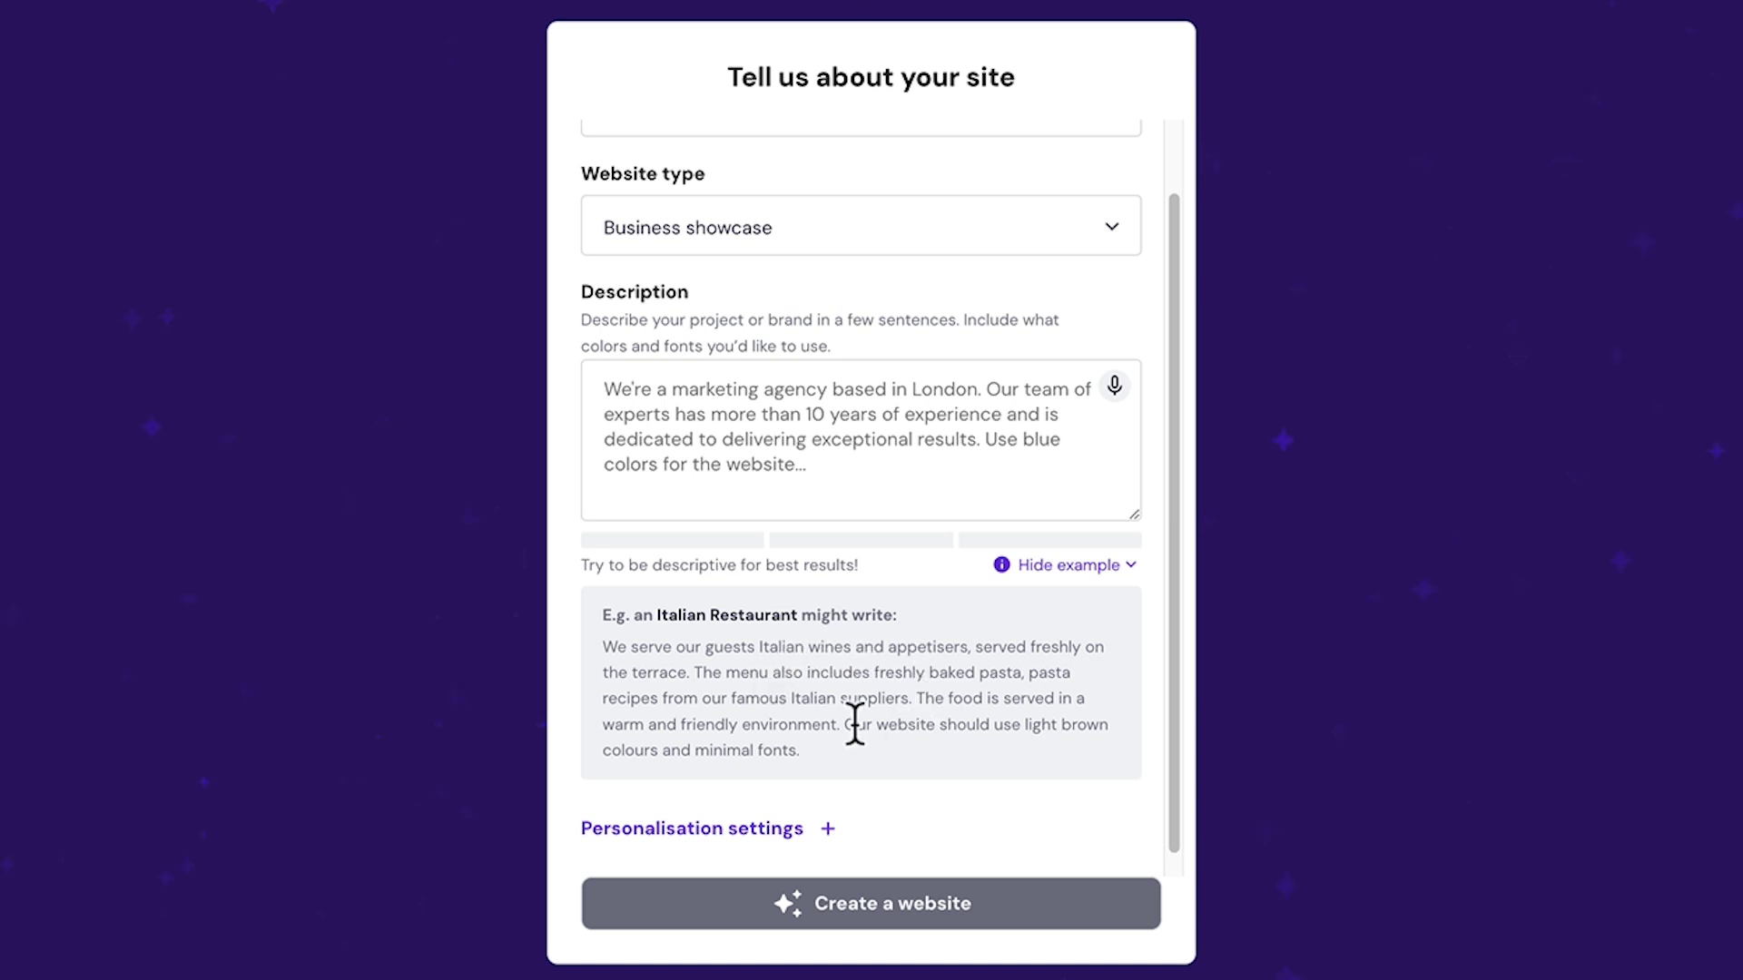
click(1067, 565)
click(803, 518)
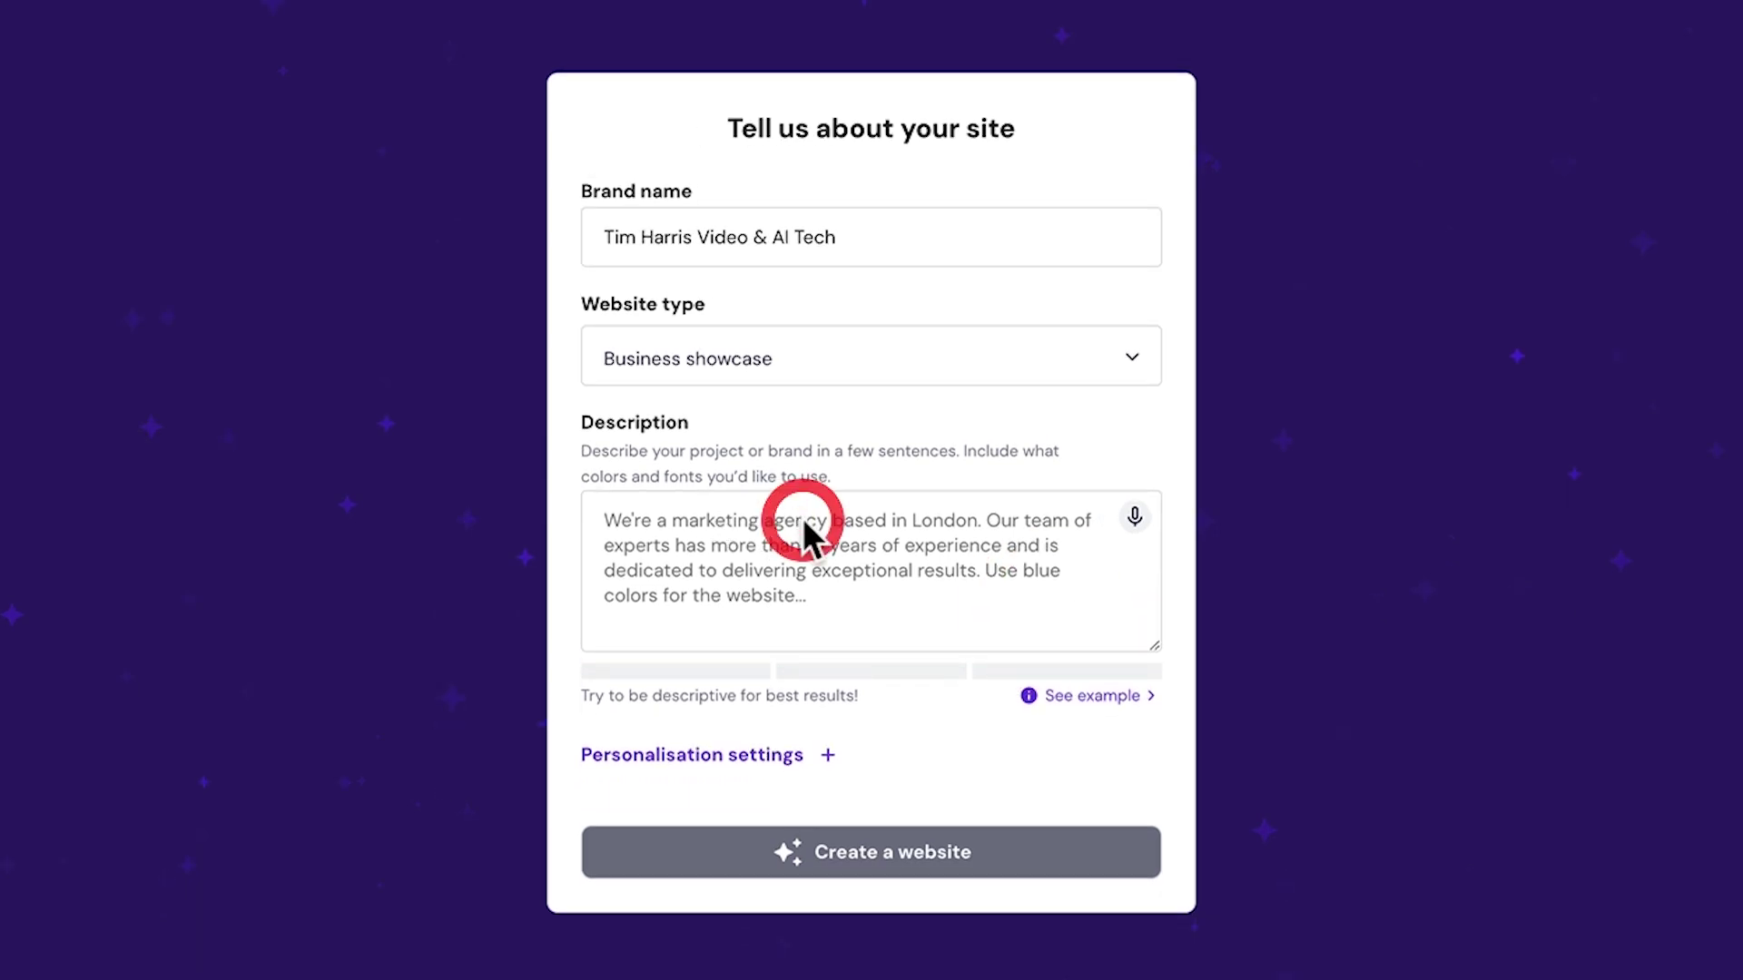
key(ctrl+v)
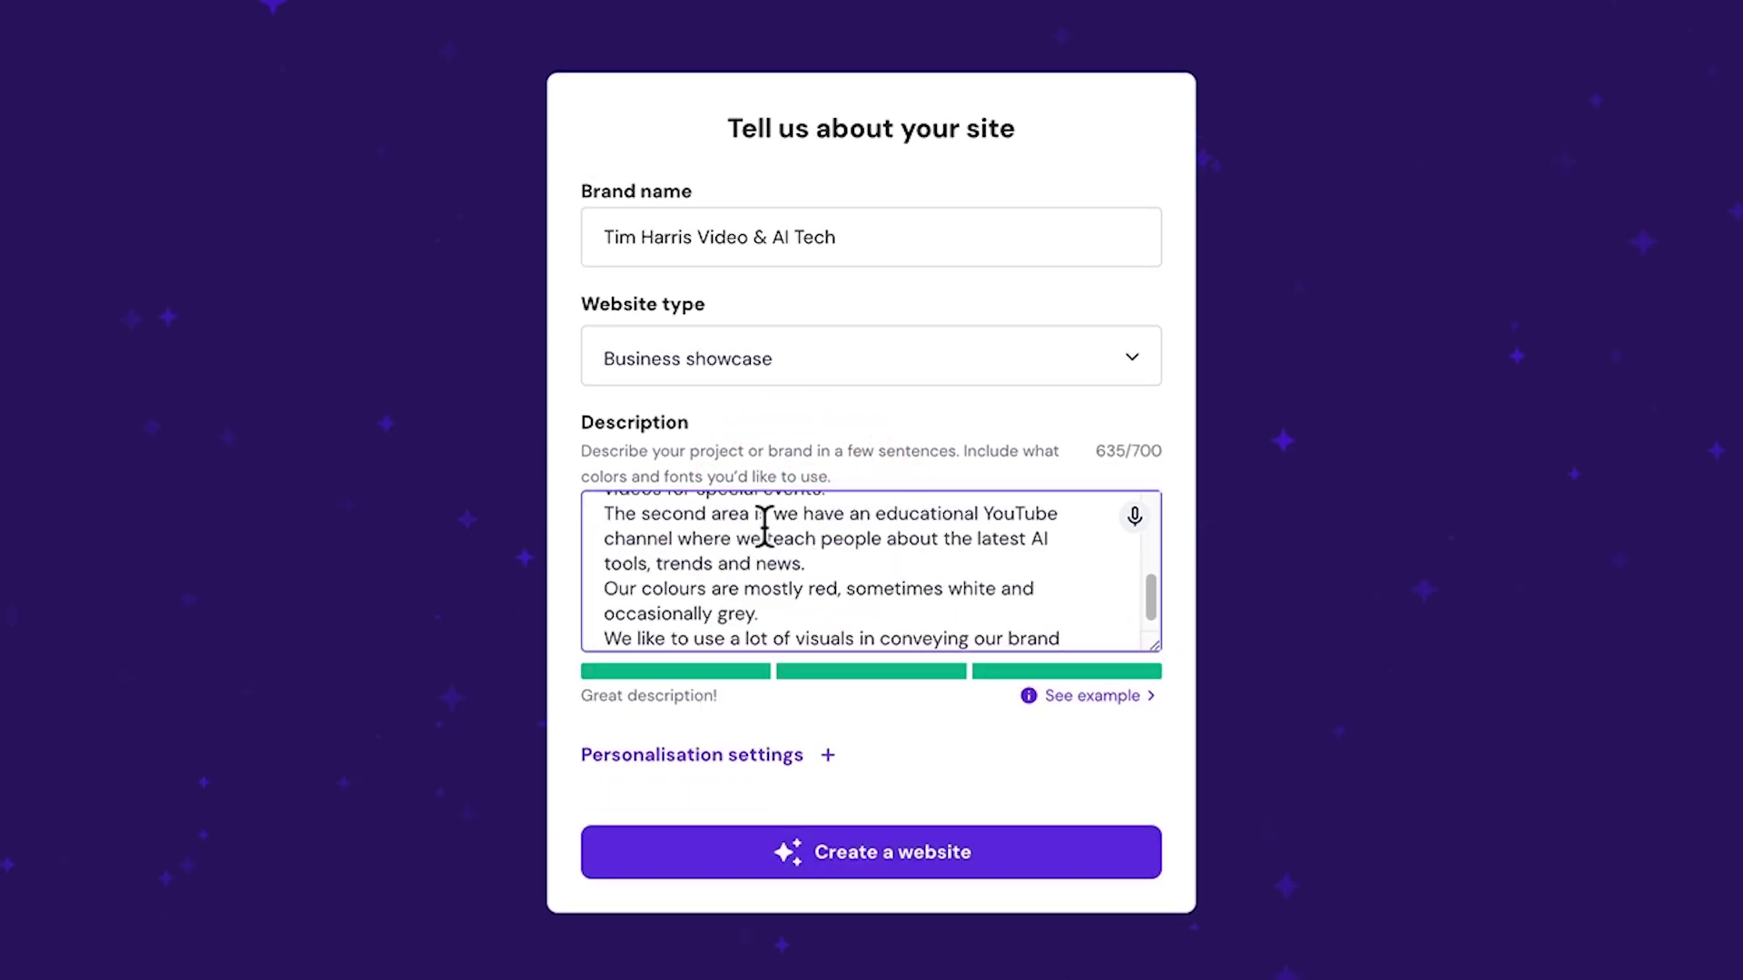
scroll(746, 545, up, 5)
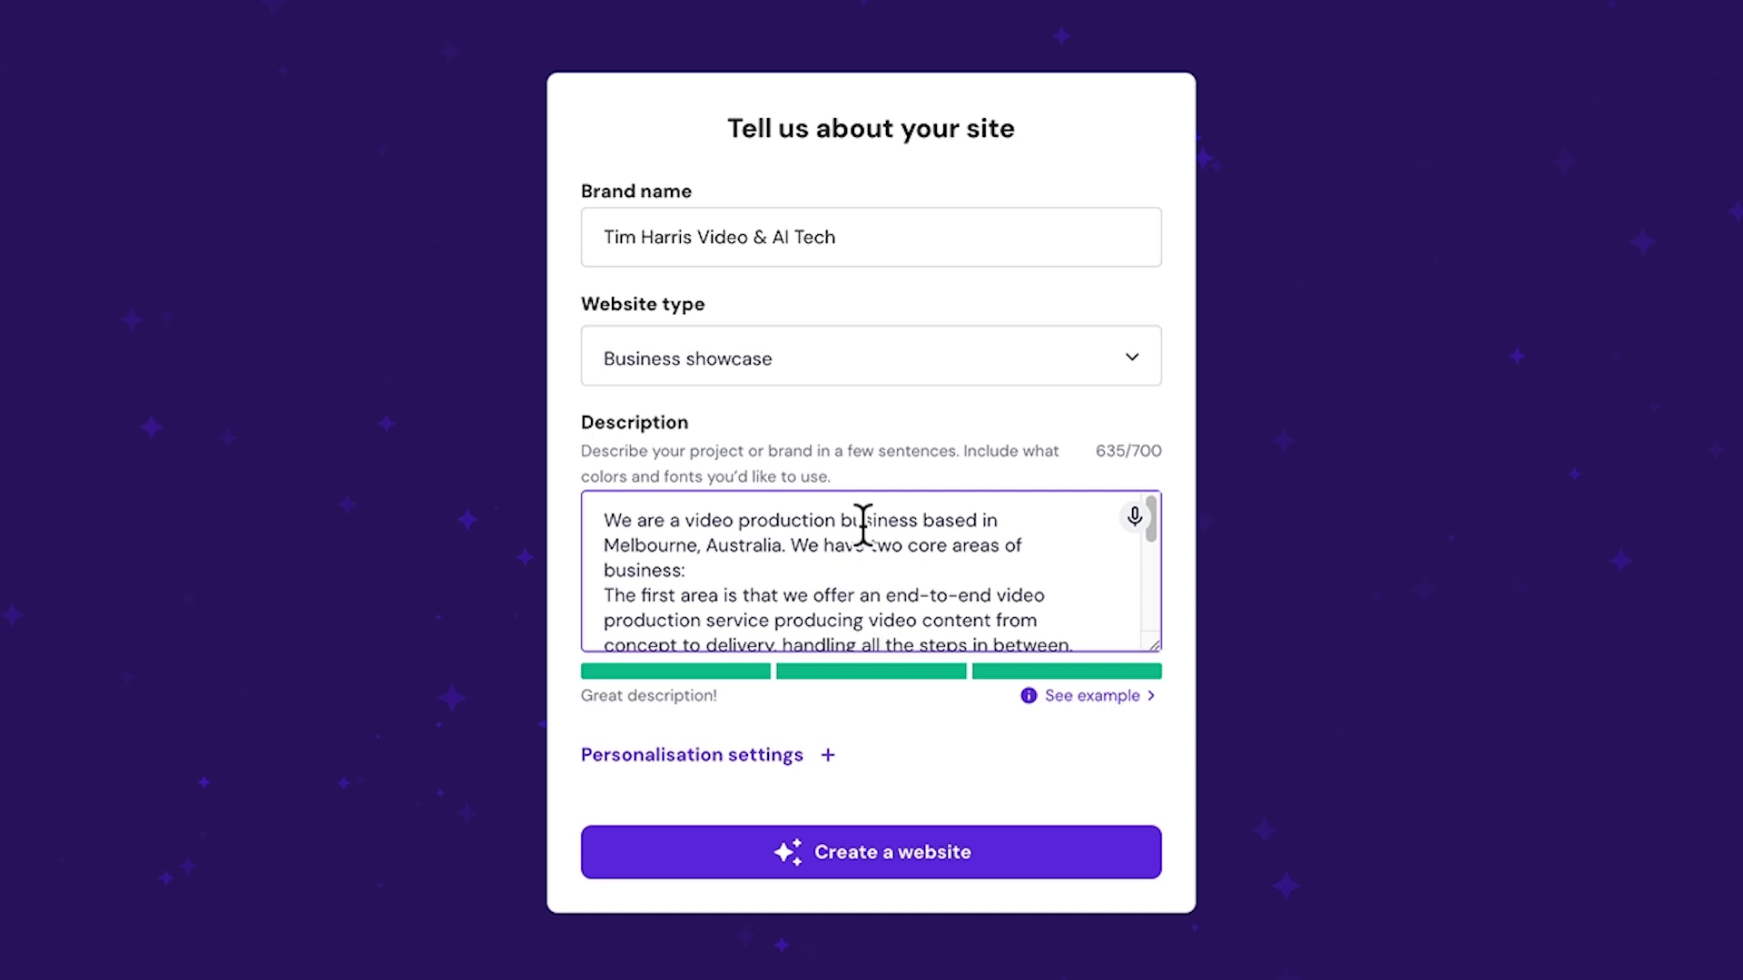
scroll(858, 545, down, 3)
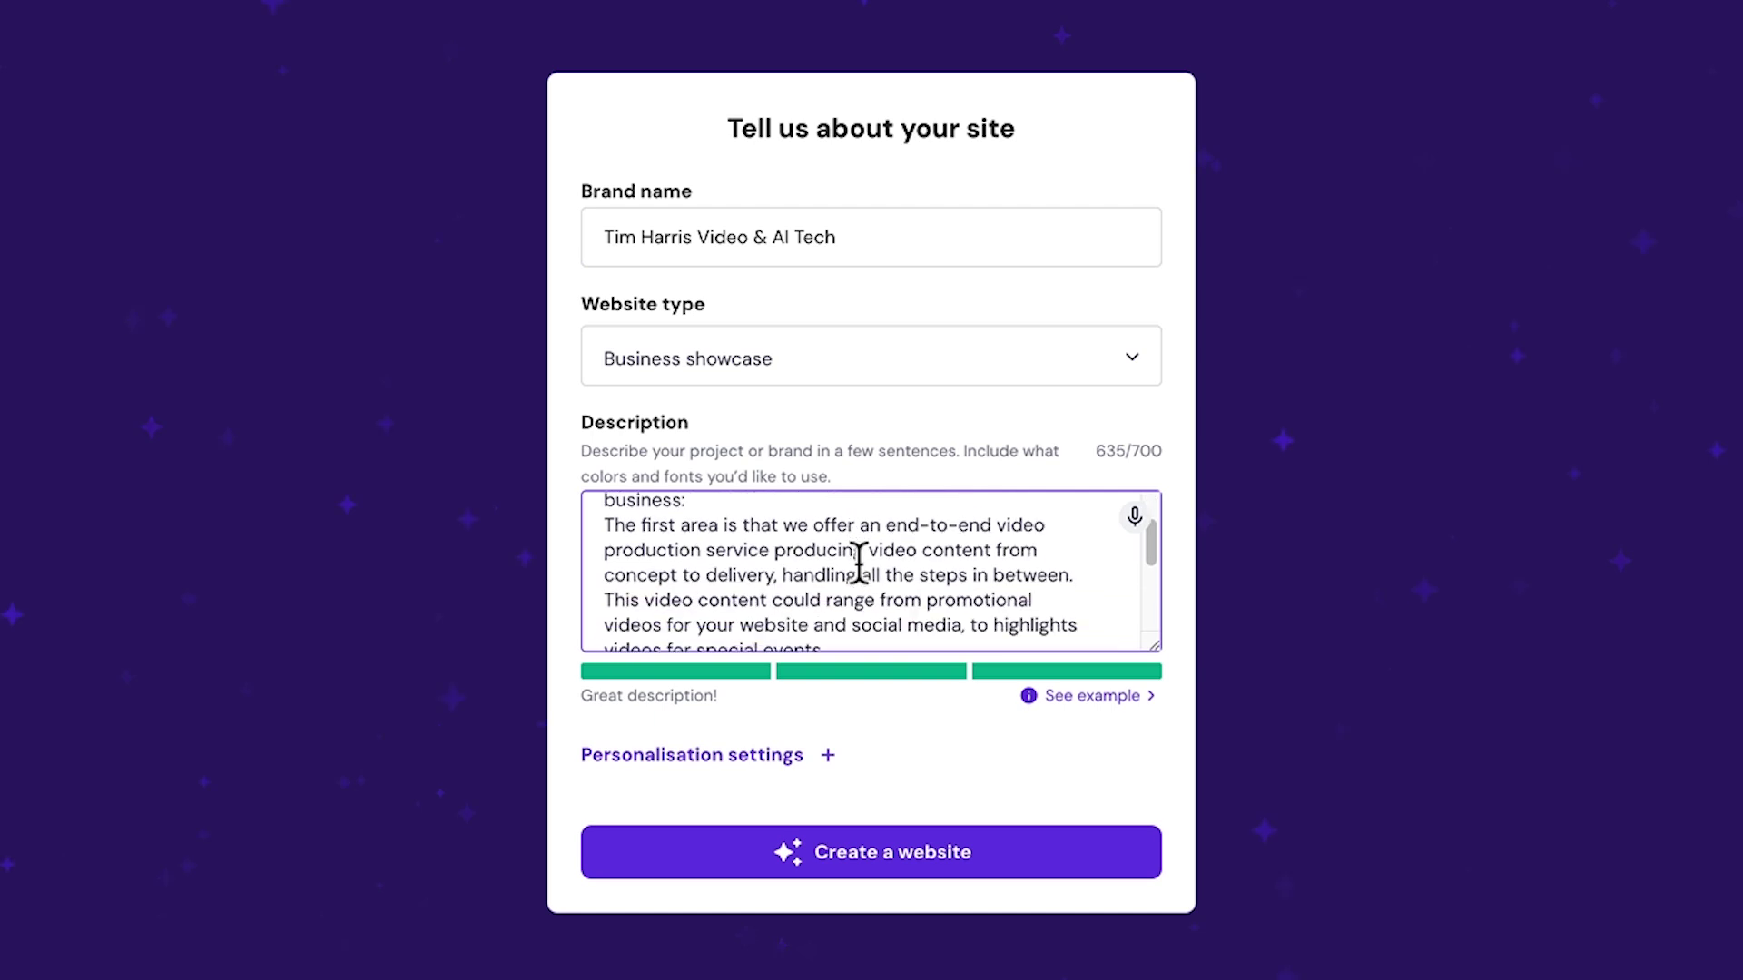
scroll(791, 550, down, 5)
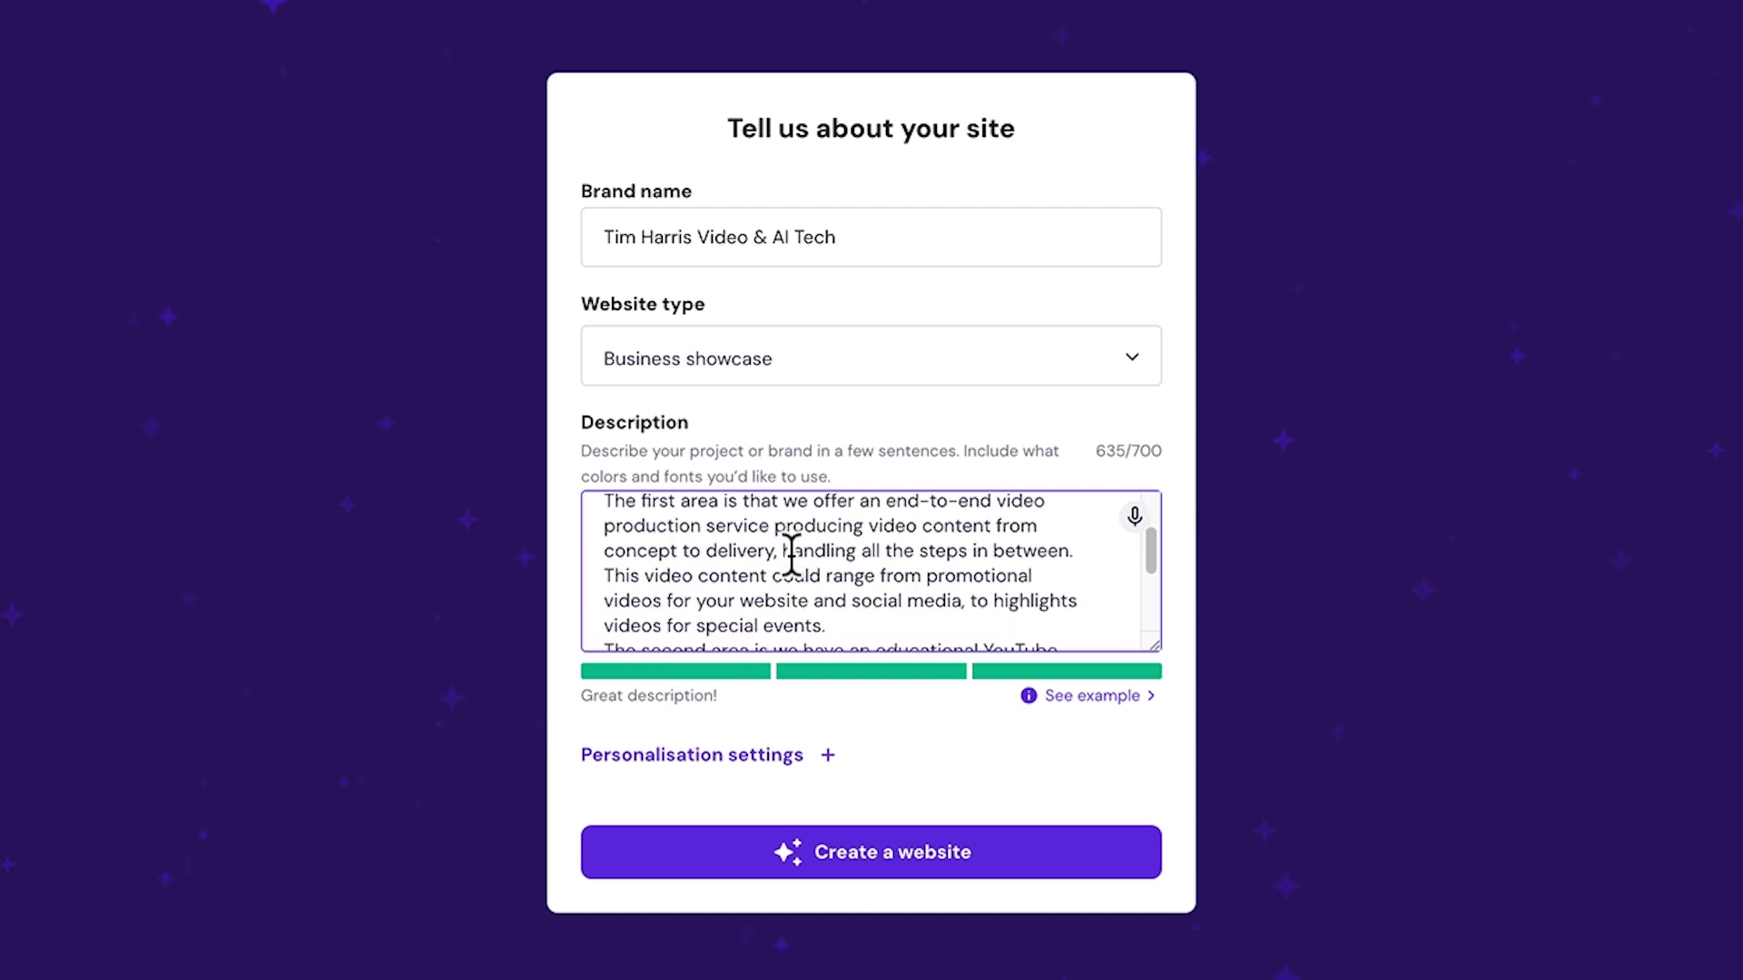
text(Fonts are clear and modern.)
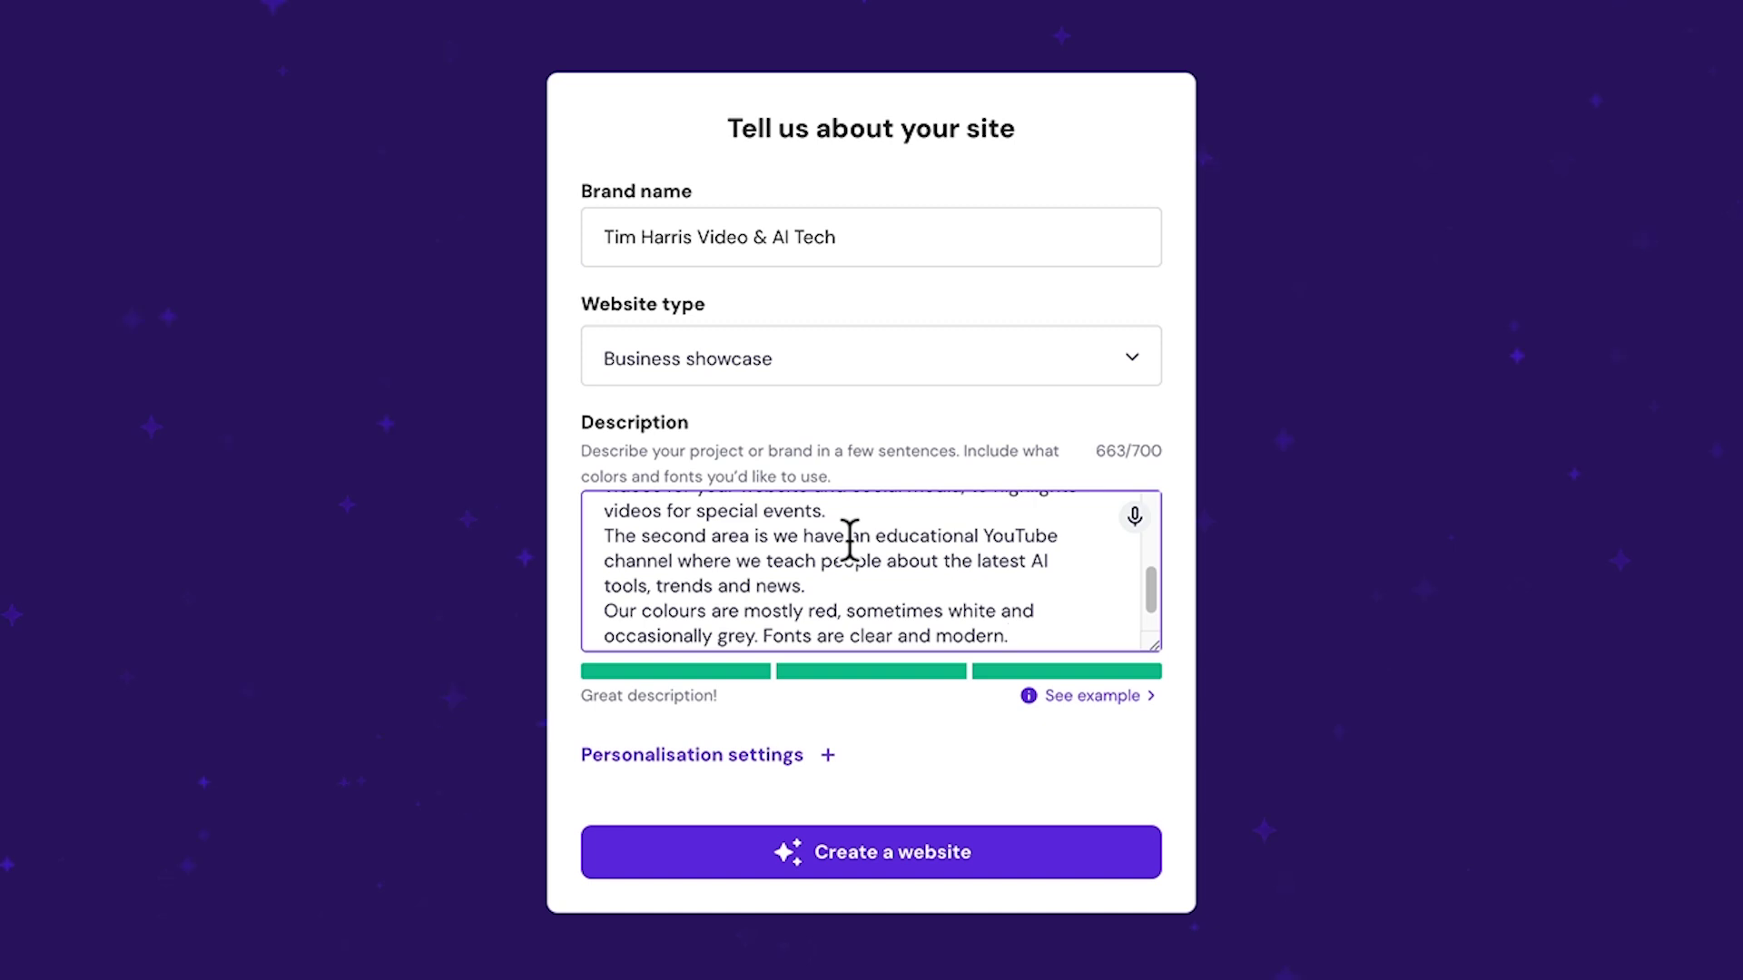
scroll(850, 542, down, 1)
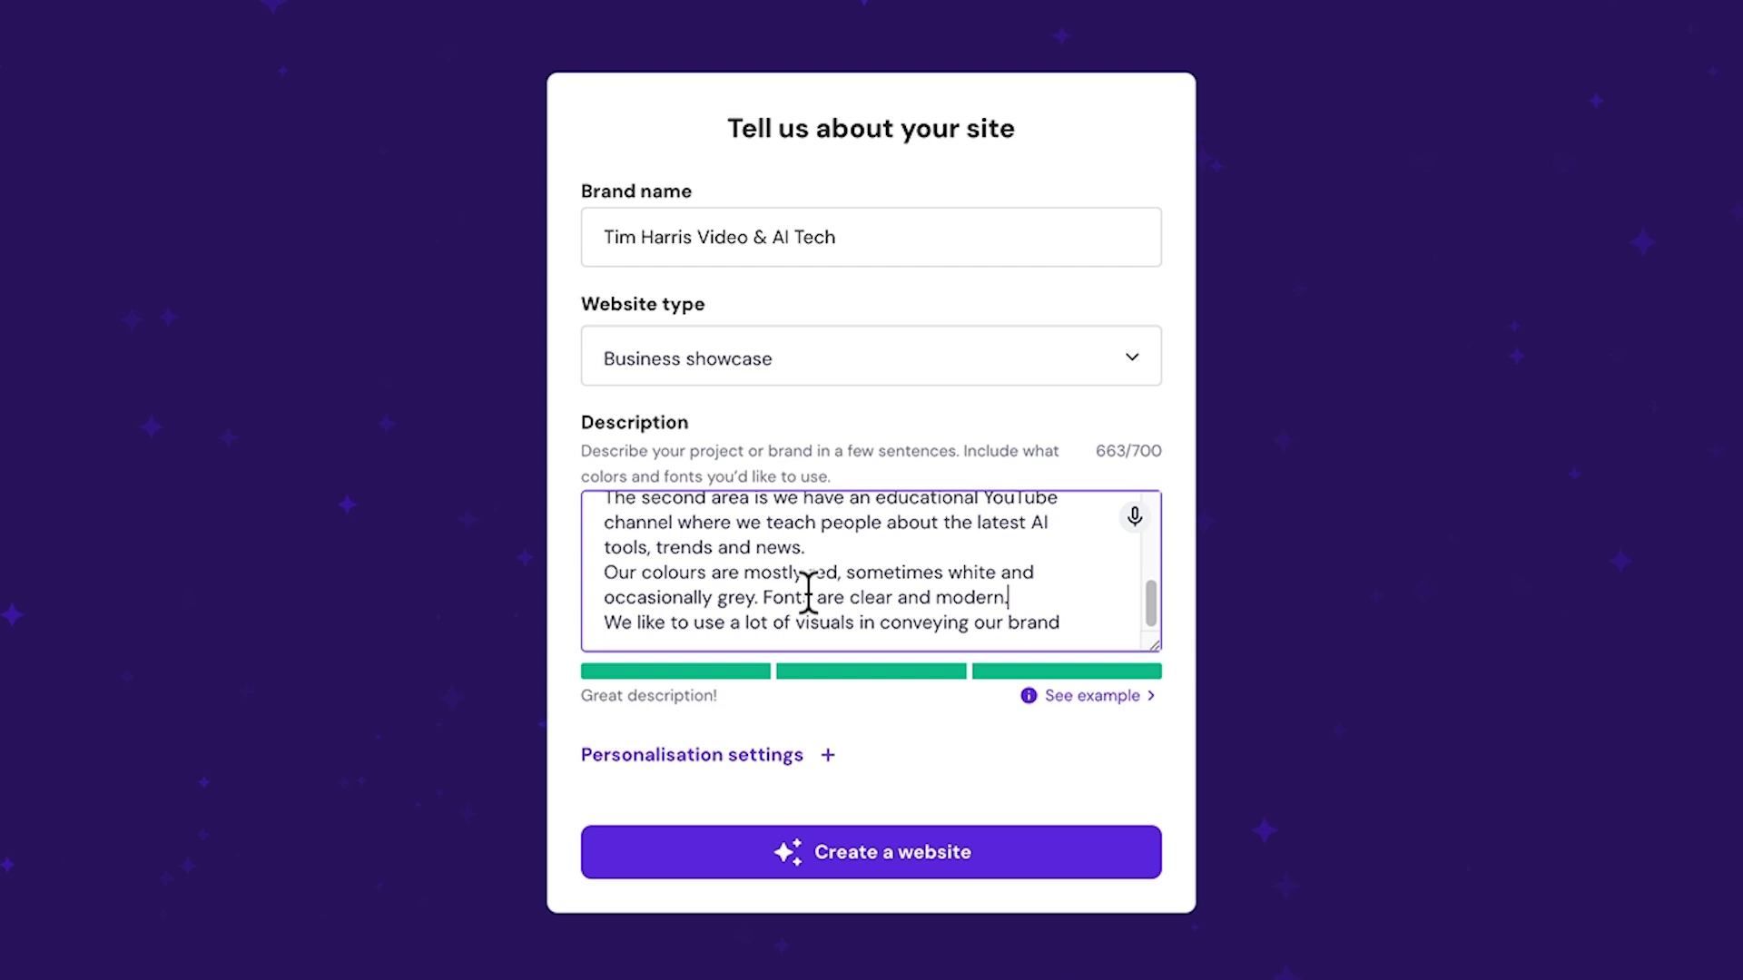
Leave Colors on Surprise me in Personalisation settings and create the website.
click(712, 755)
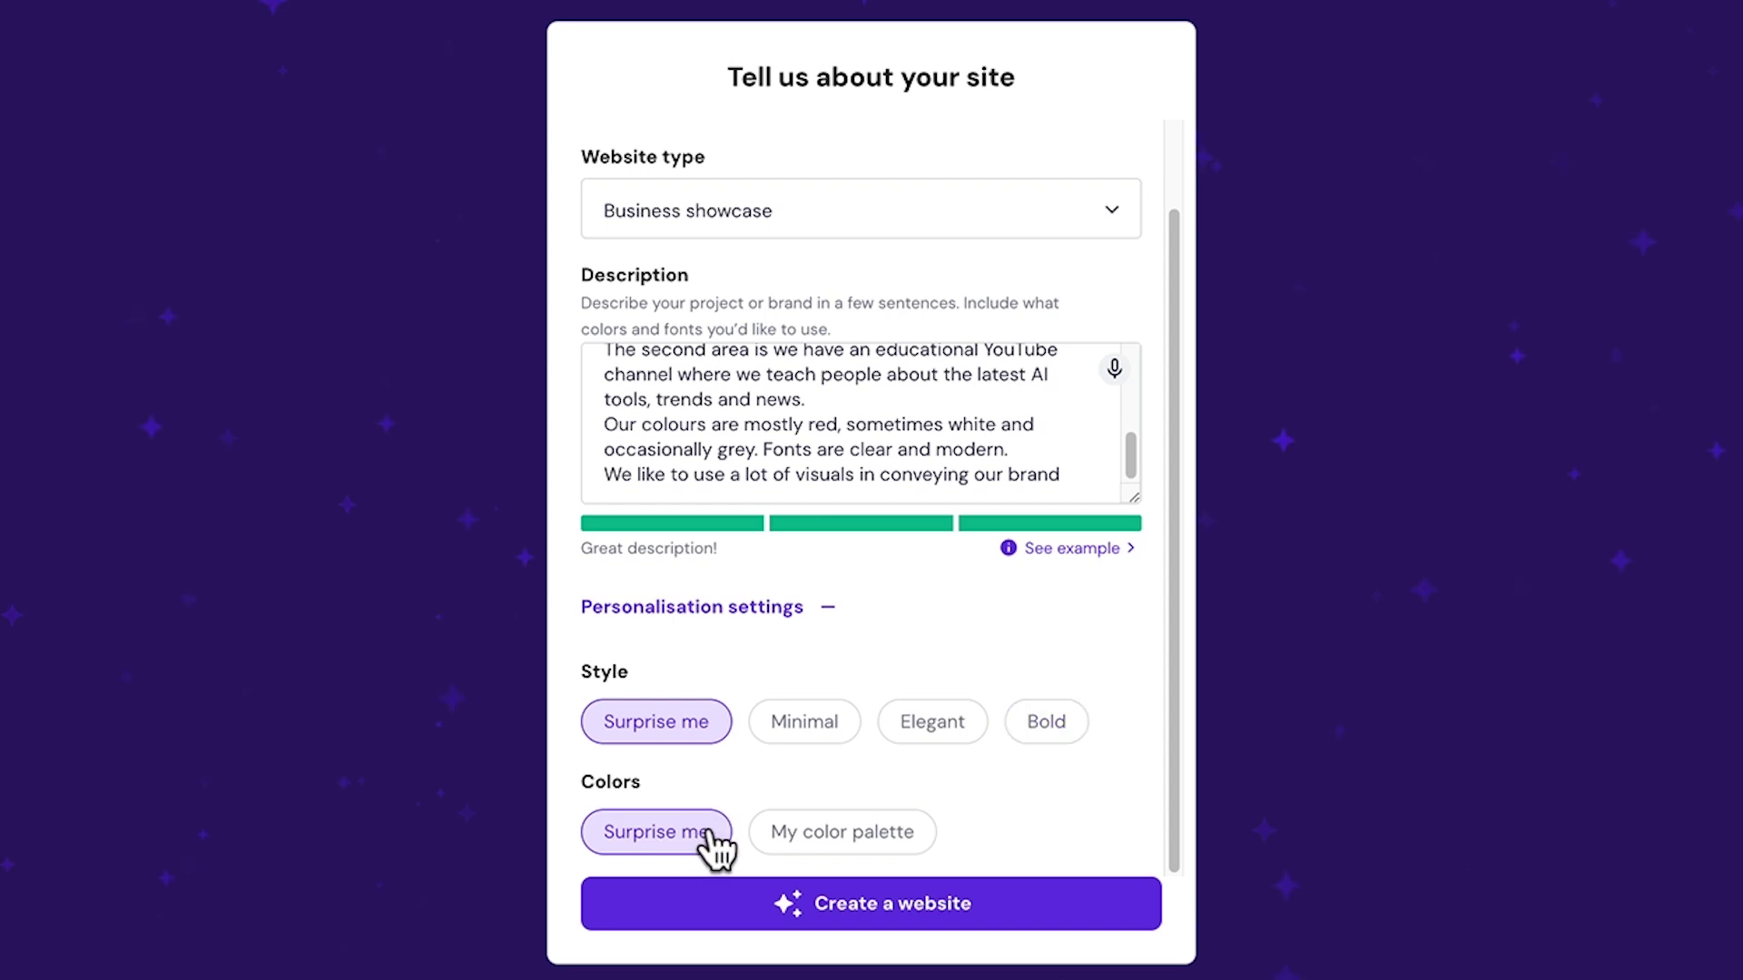
click(804, 835)
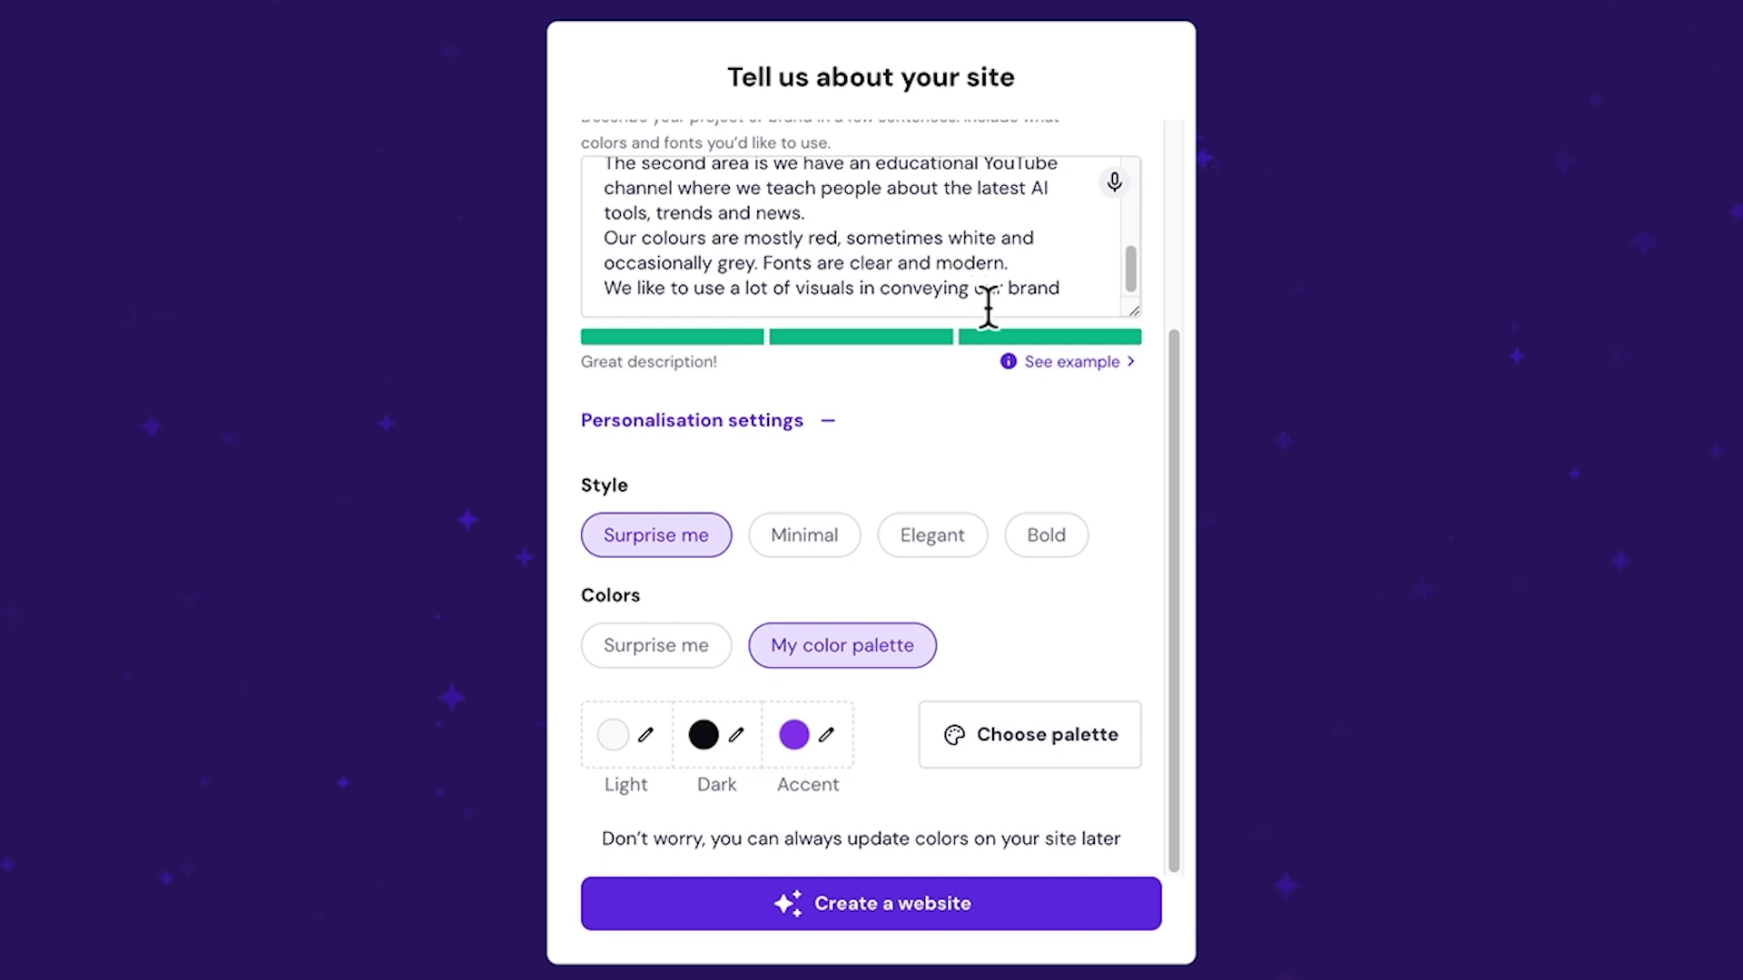
click(711, 630)
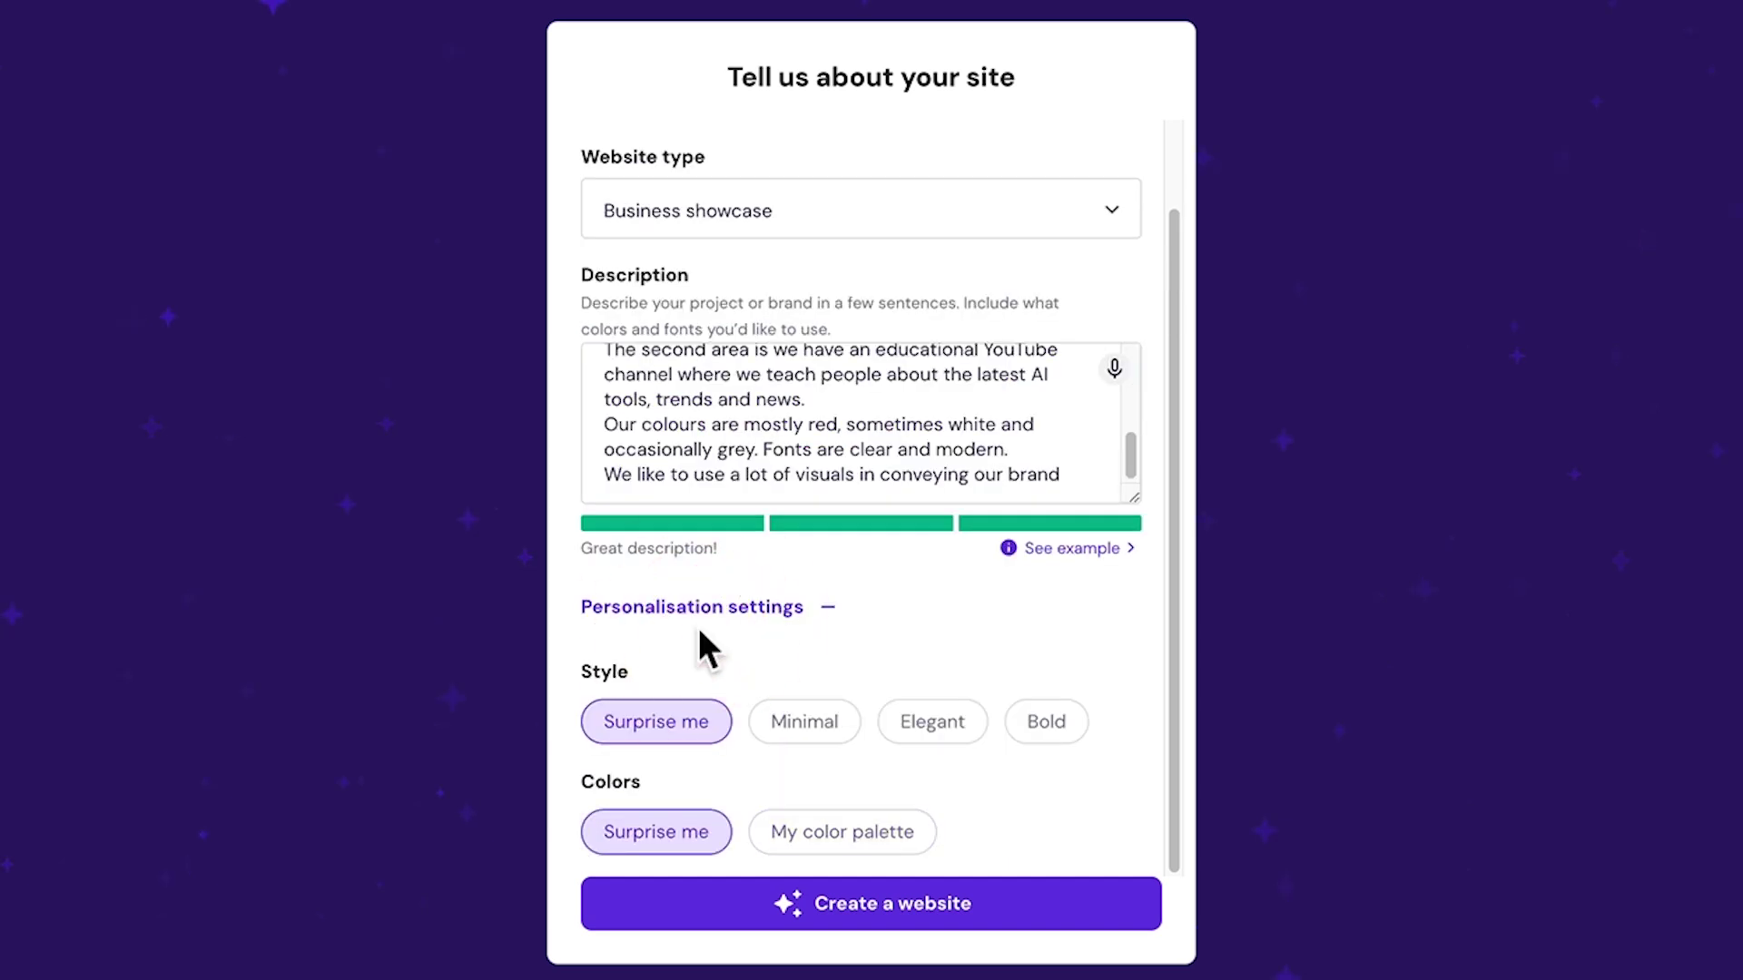
click(889, 911)
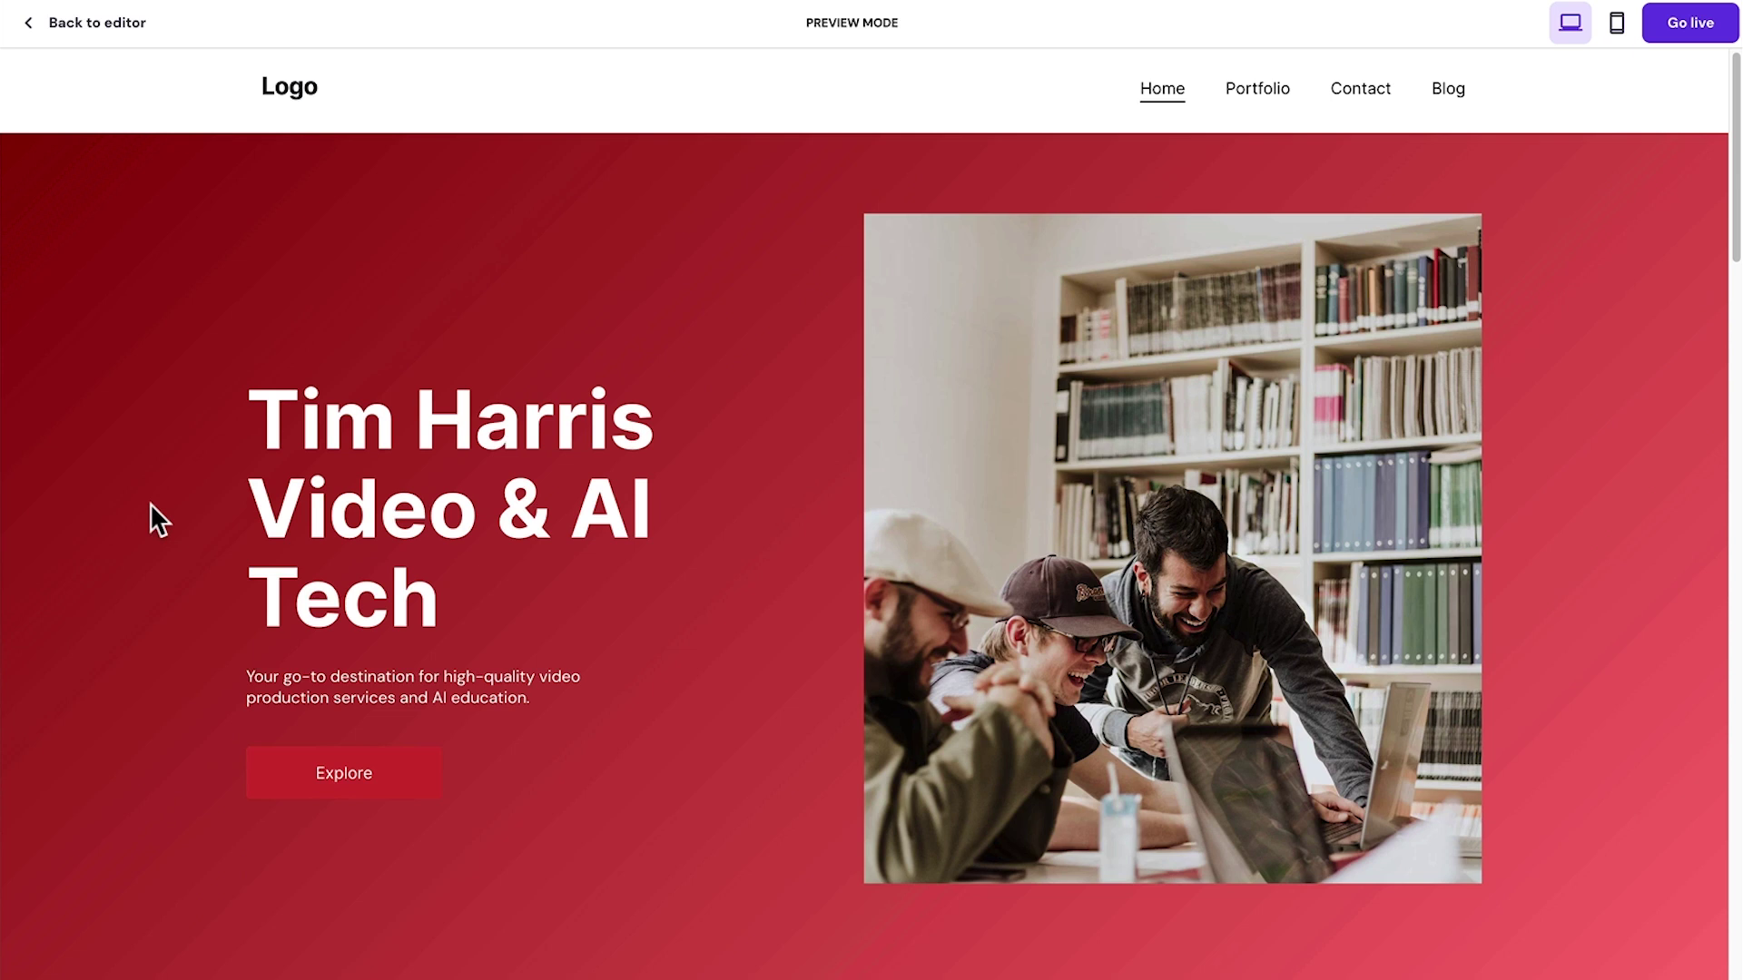
Scroll through the generated red-themed home page in preview.
scroll(150, 503, down, 8)
scroll(150, 503, down, 2)
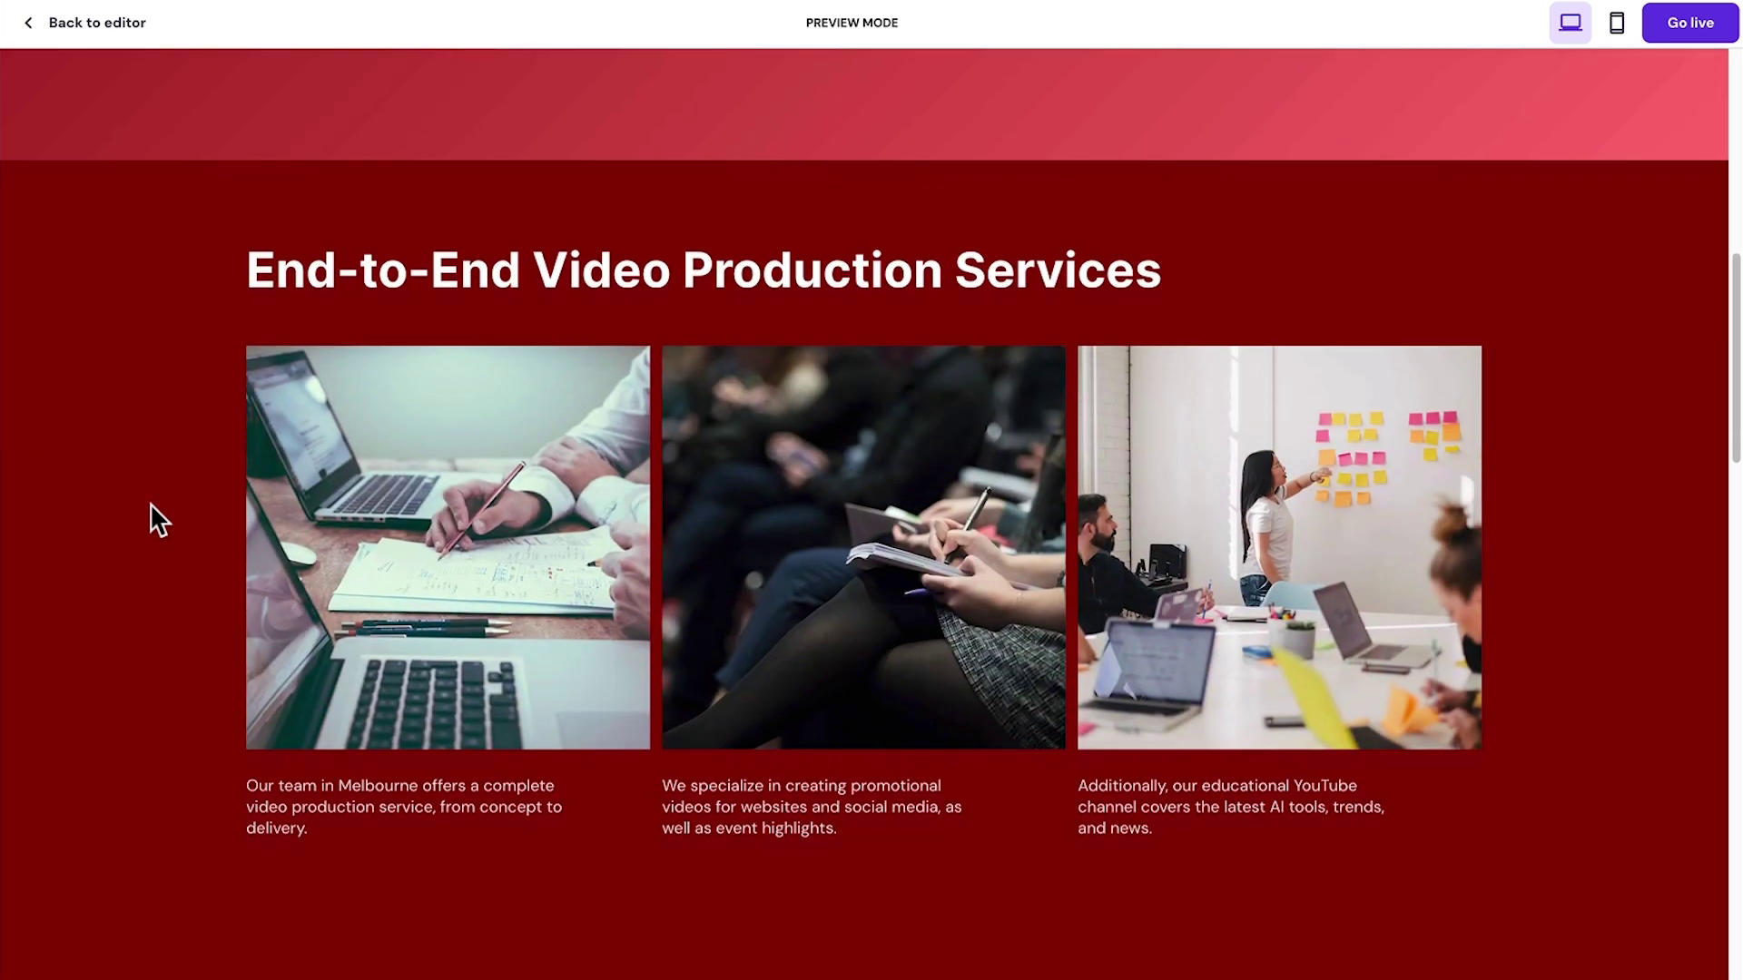
scroll(150, 502, down, 8)
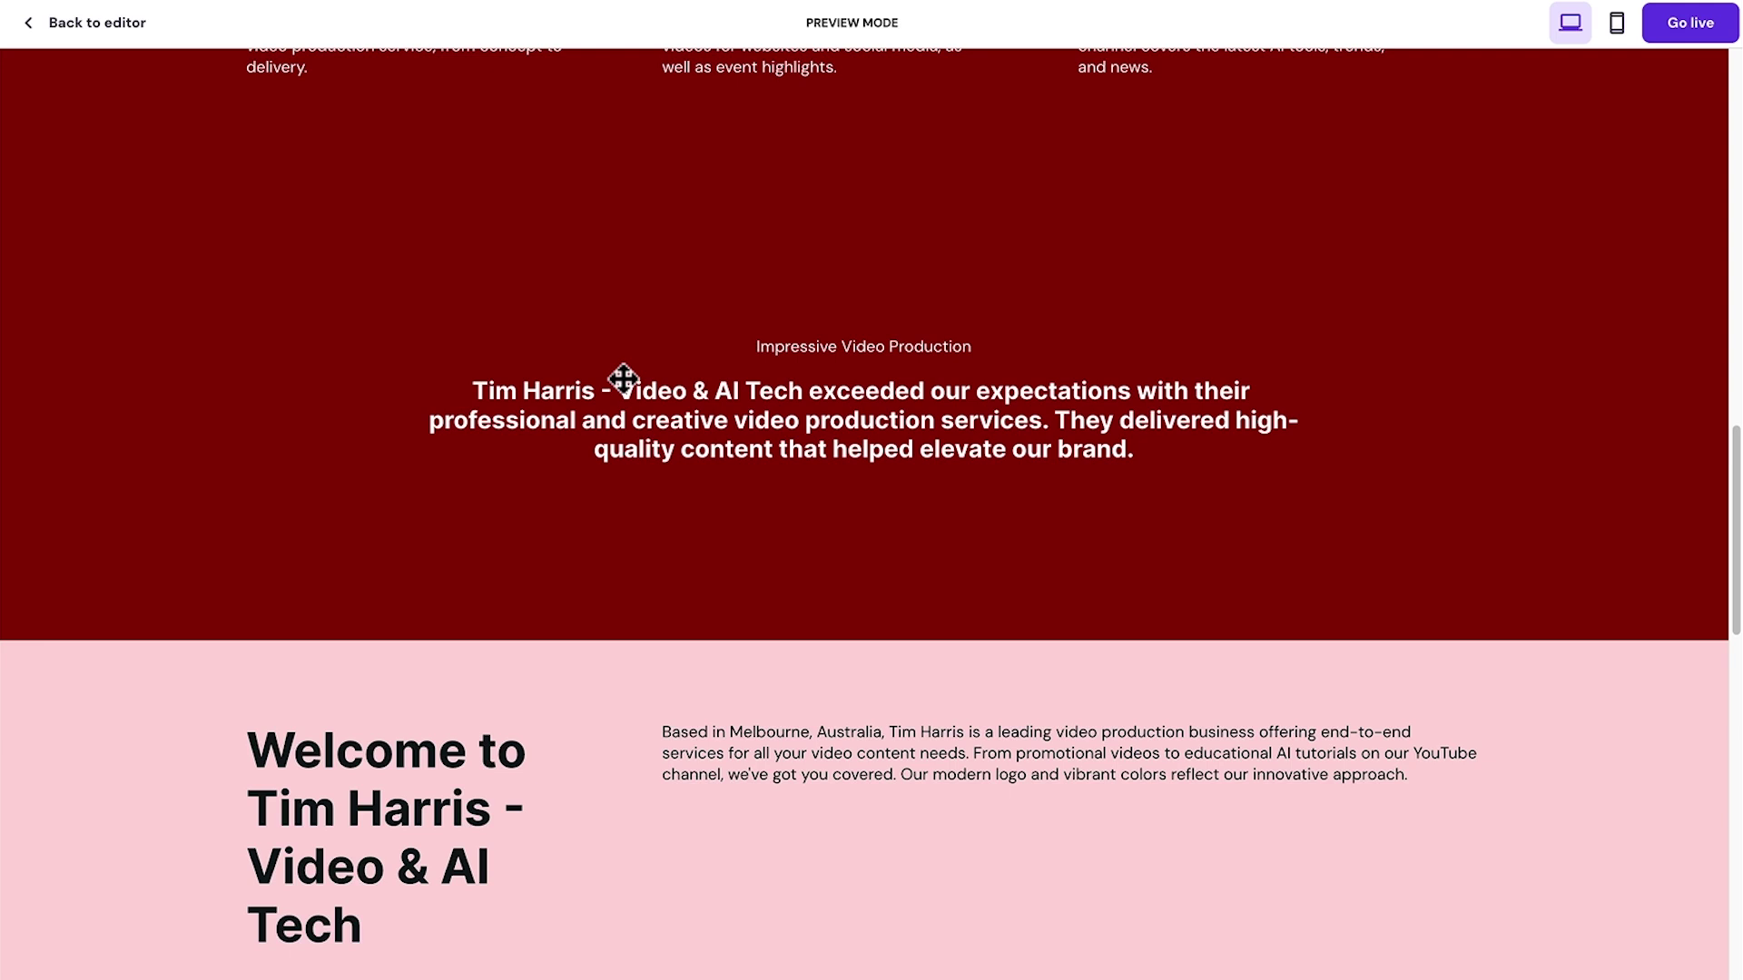
scroll(152, 656, down, 6)
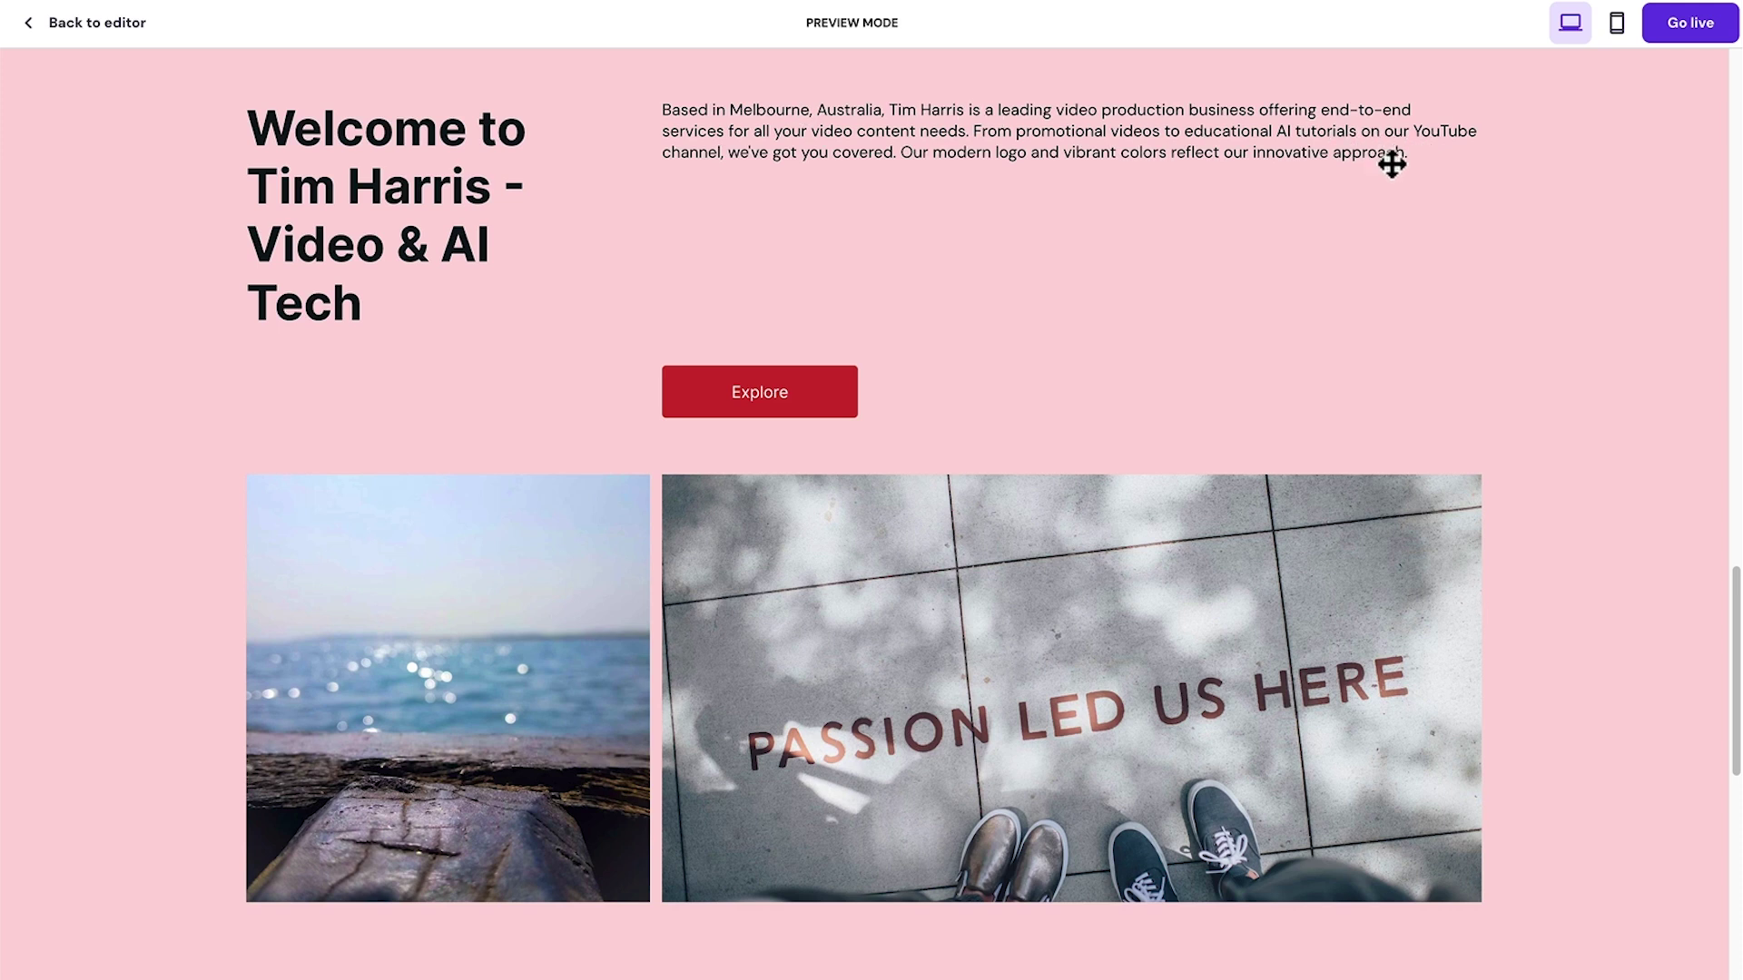
scroll(189, 476, down, 8)
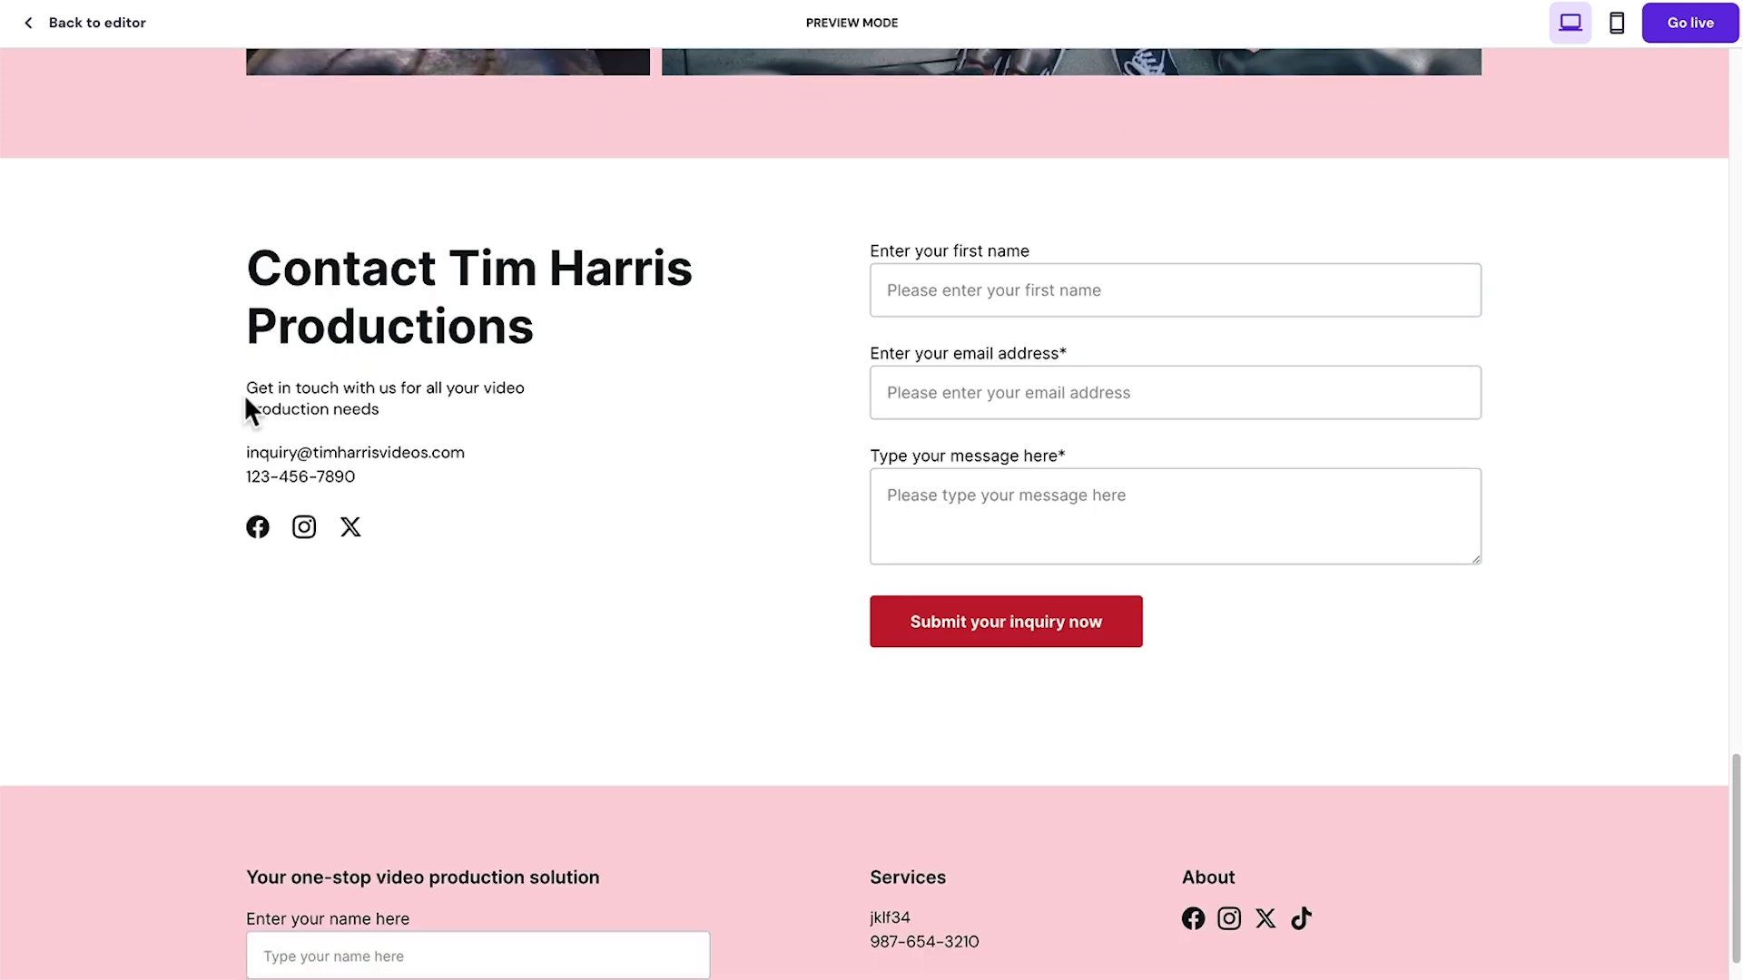
scroll(243, 394, up, 8)
Preview the Portfolio page and scroll through its content.
click(1254, 95)
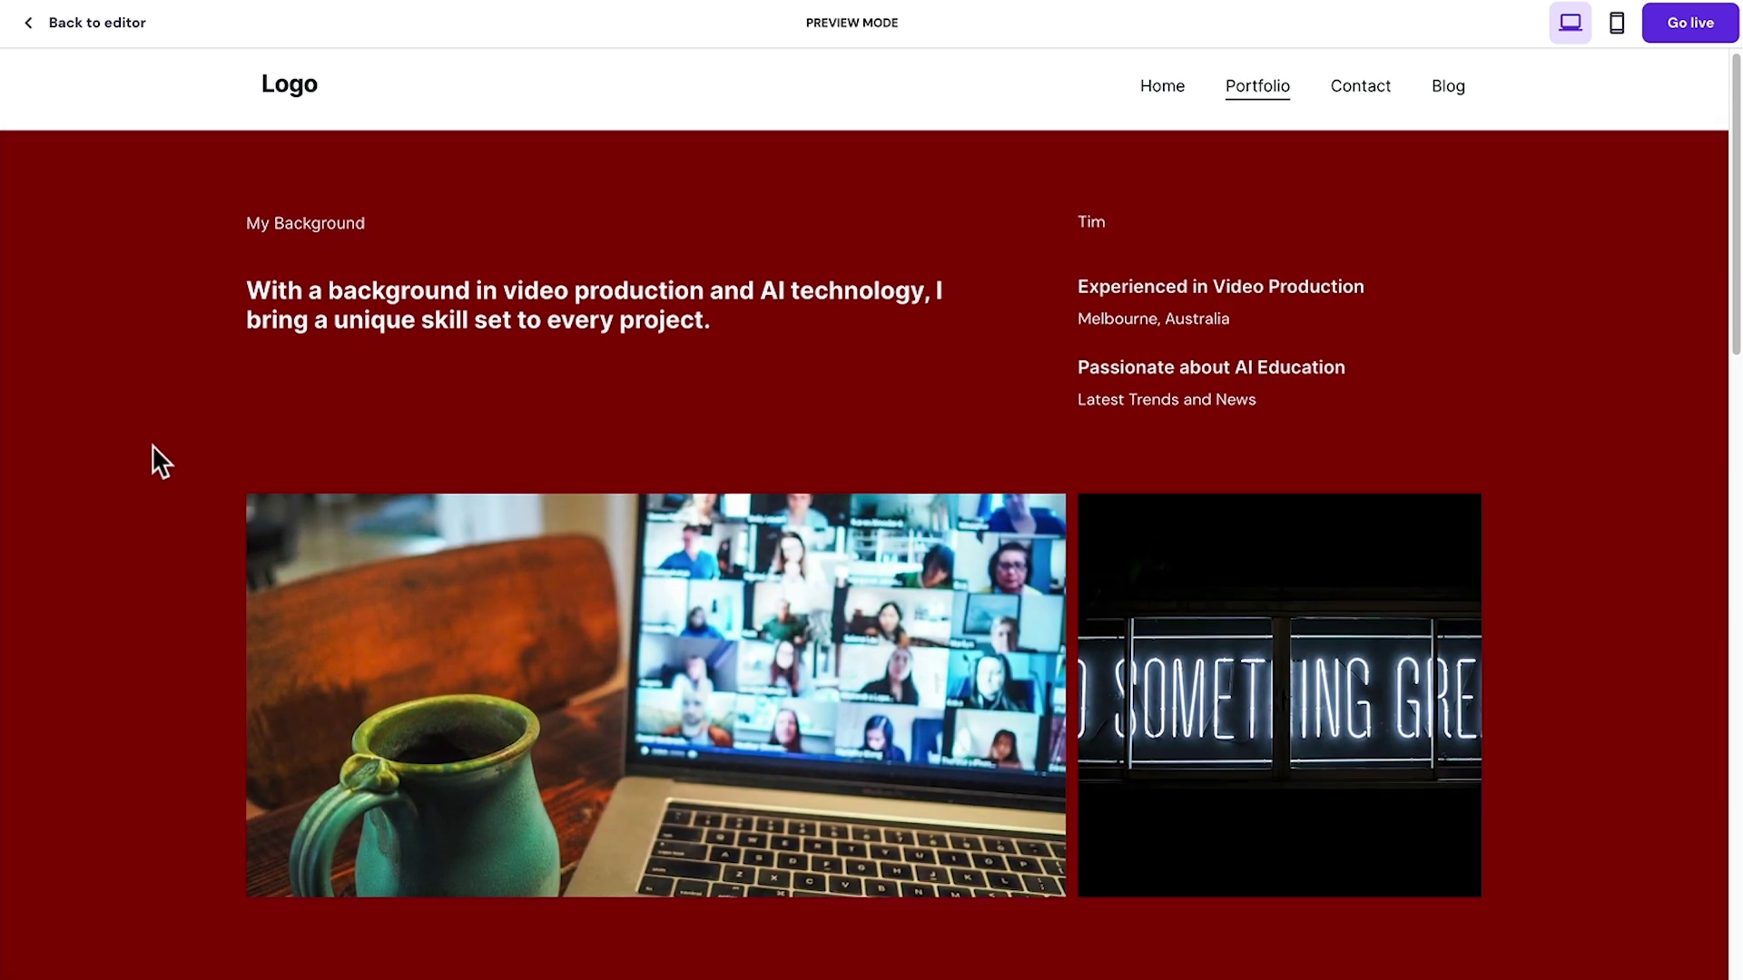
scroll(151, 444, down, 5)
scroll(150, 444, down, 10)
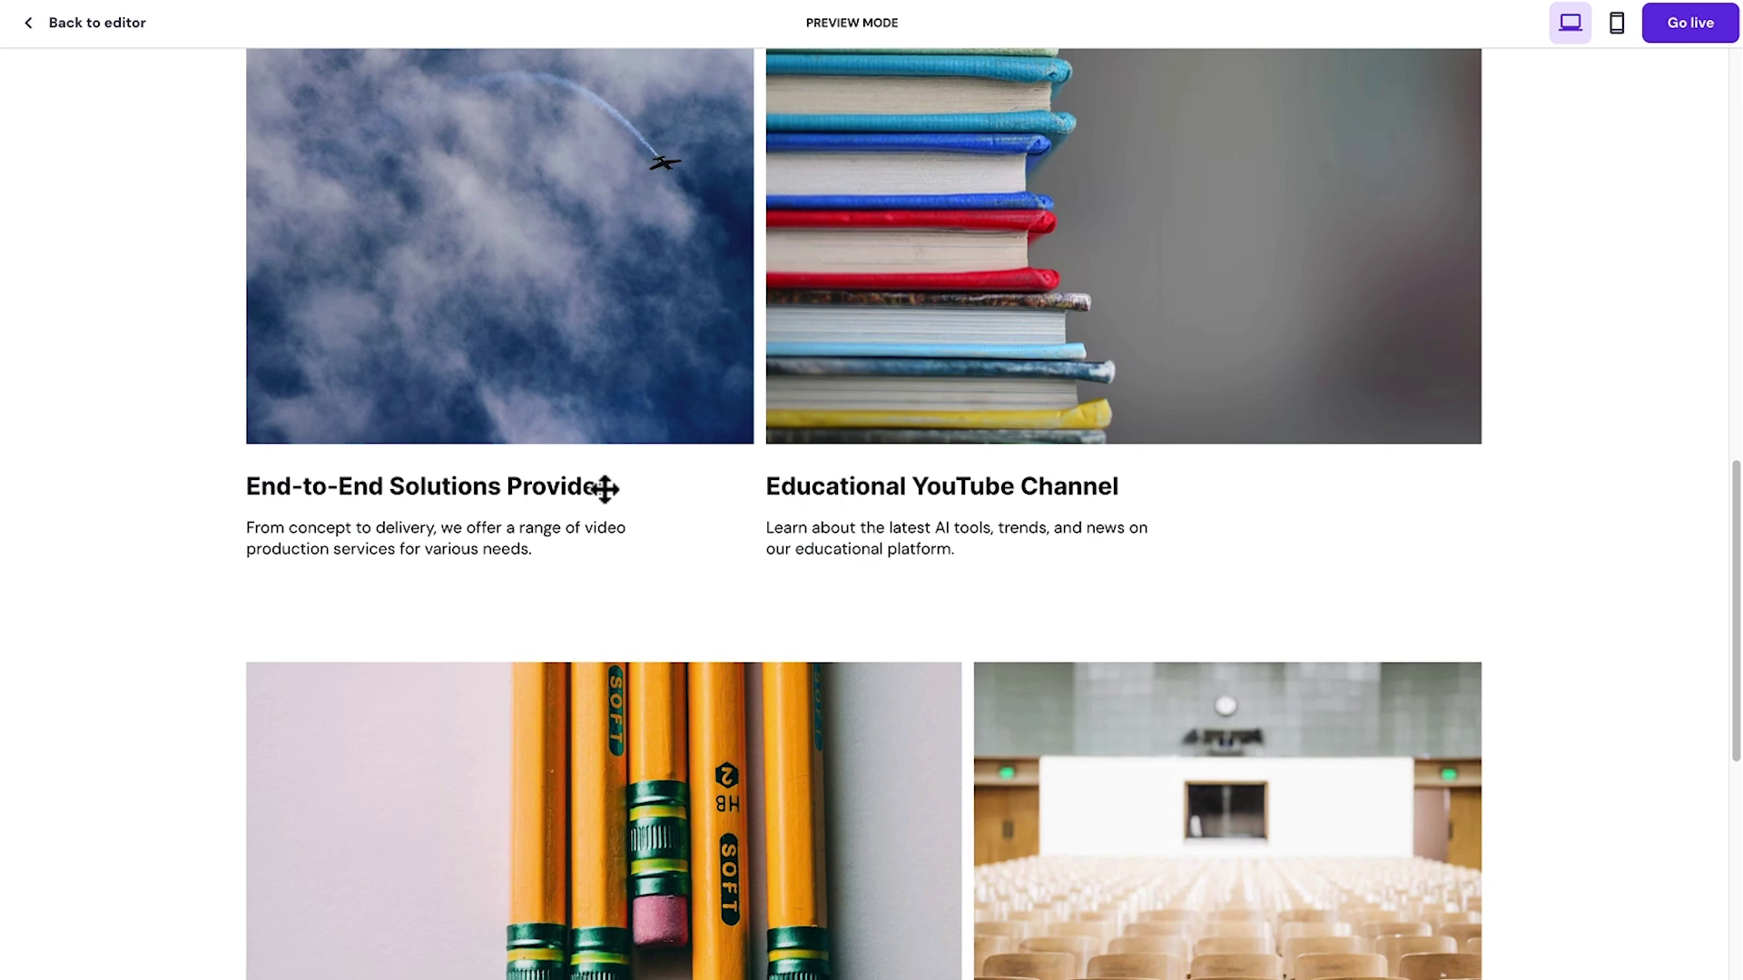
scroll(209, 591, down, 6)
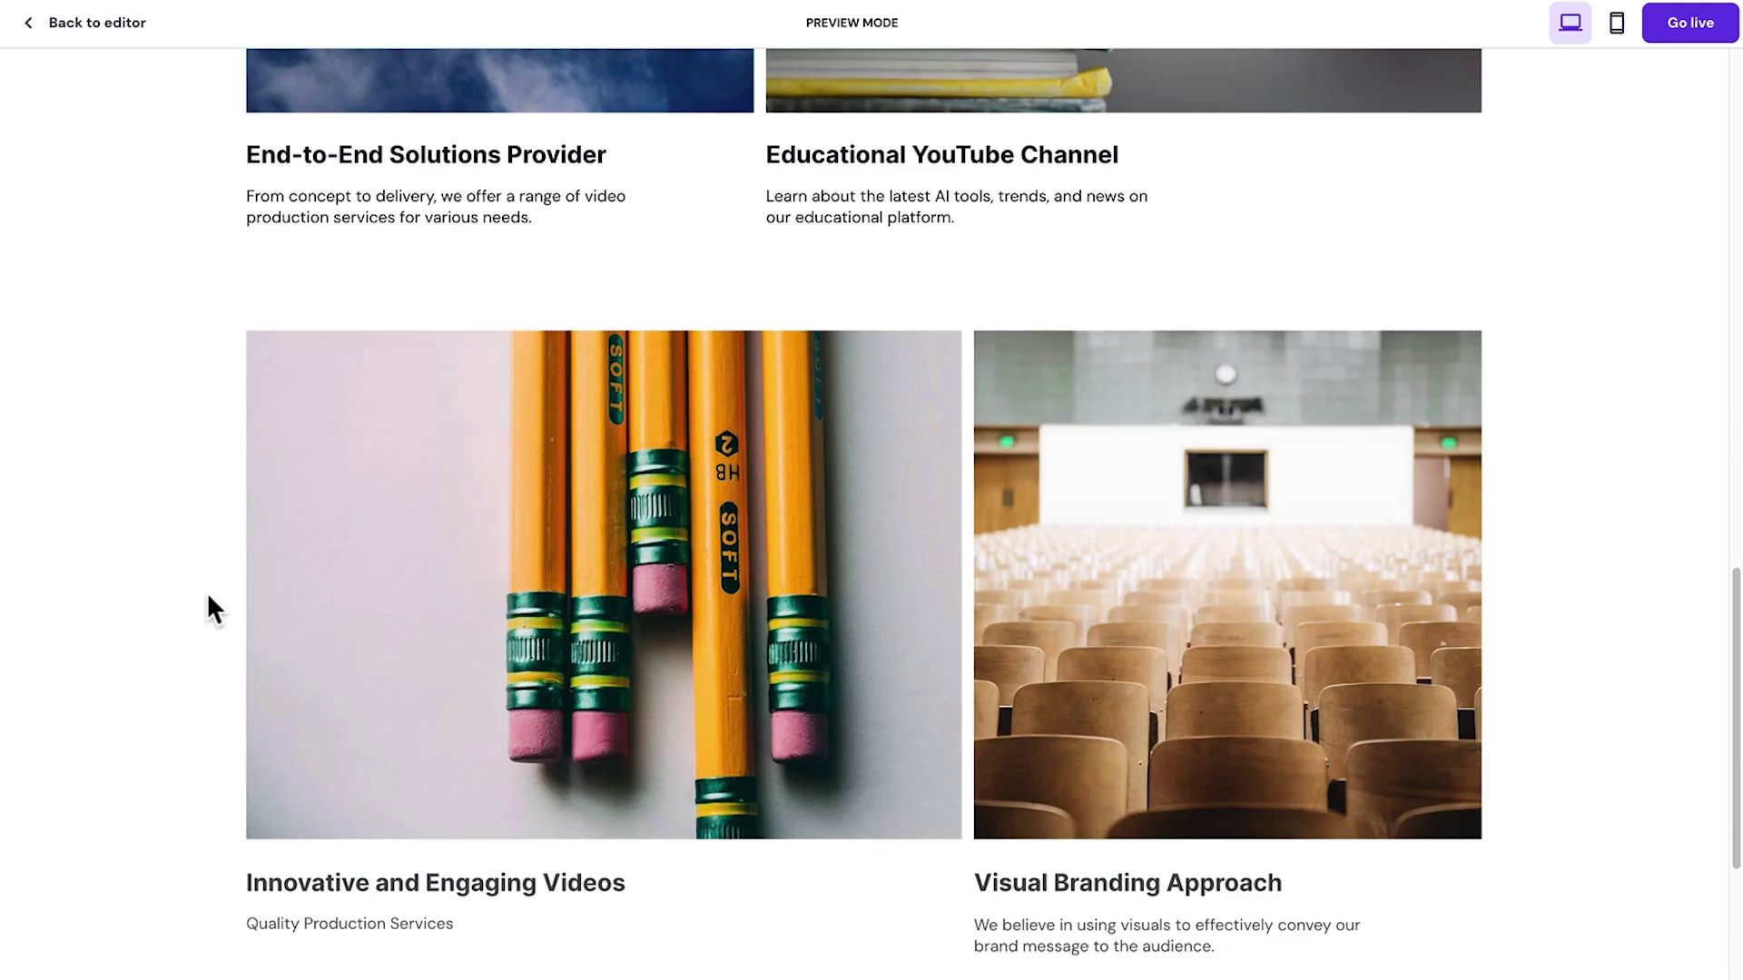
scroll(248, 829, down, 3)
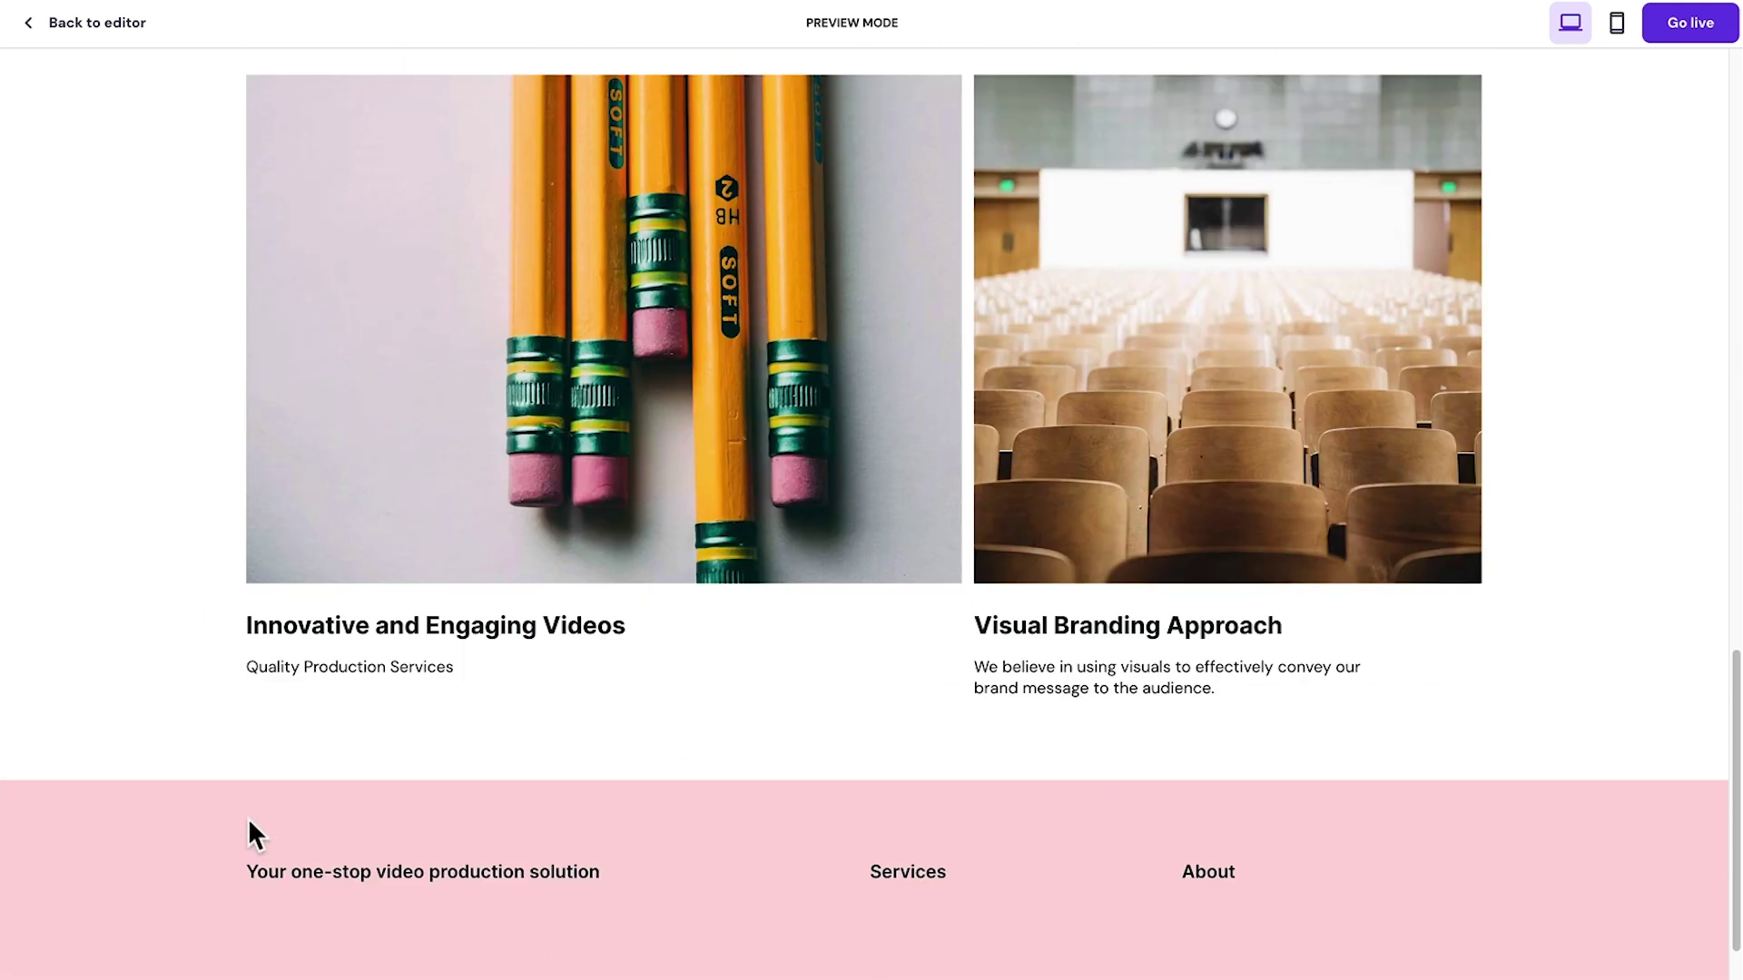
scroll(249, 823, up, 20)
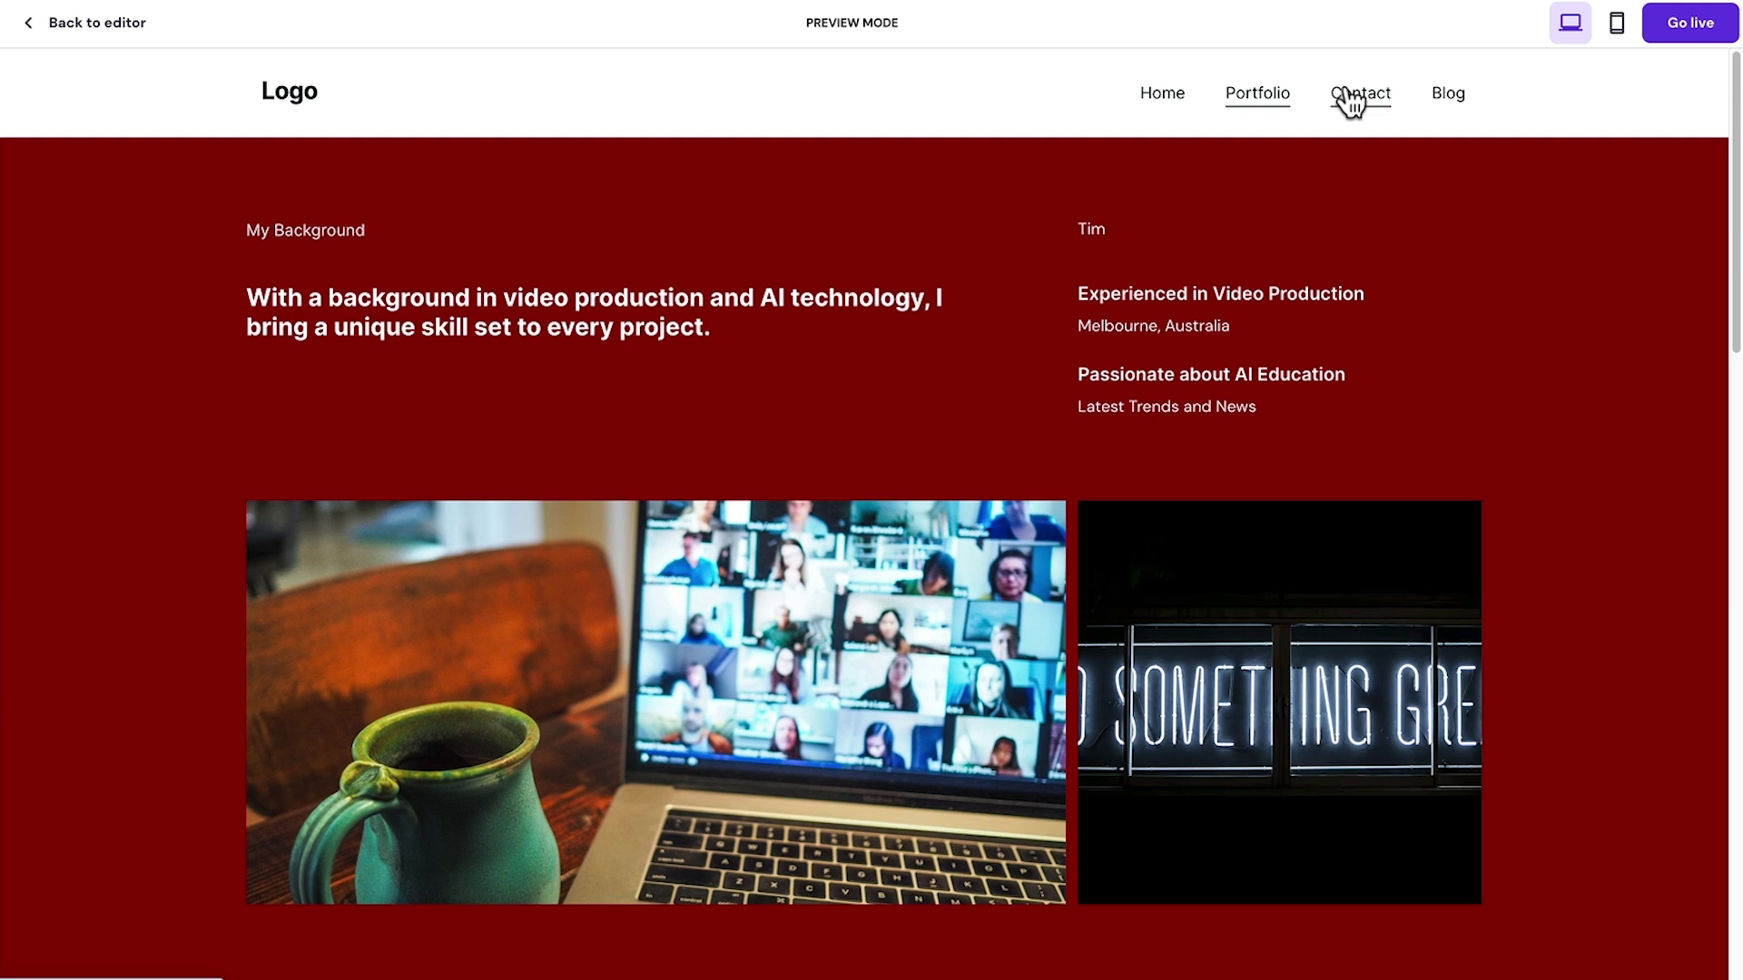
View the Contact page form, then the Blog page with its two posts.
click(1355, 96)
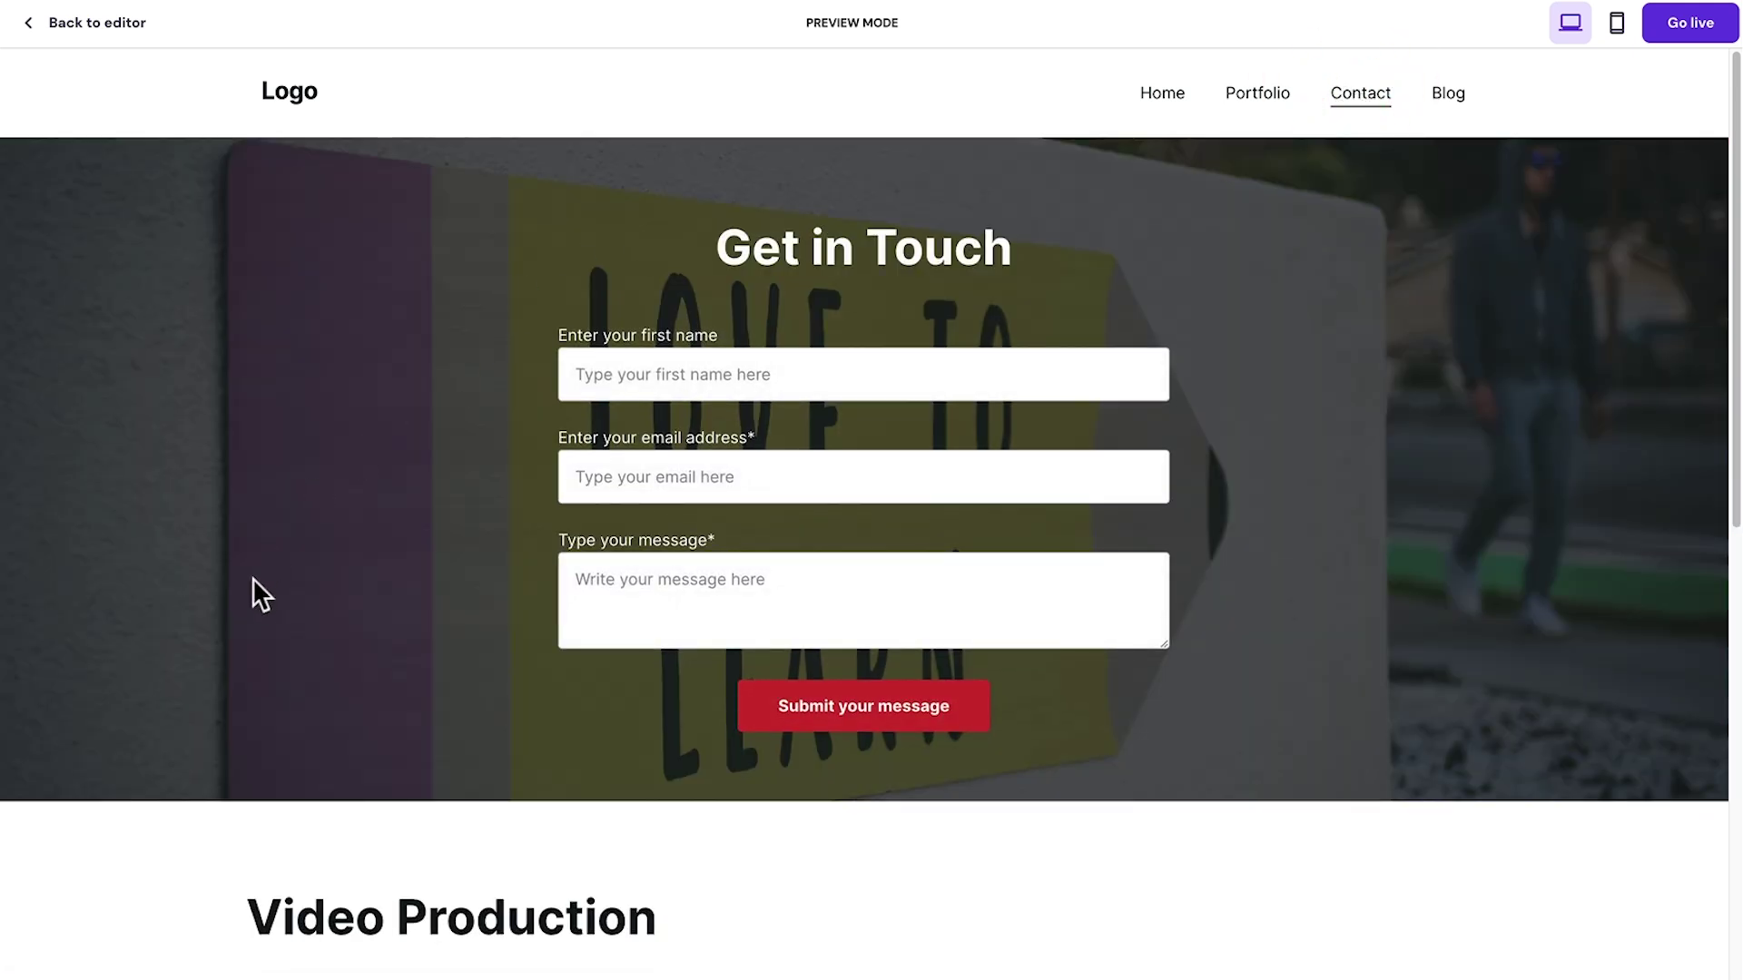
click(1437, 109)
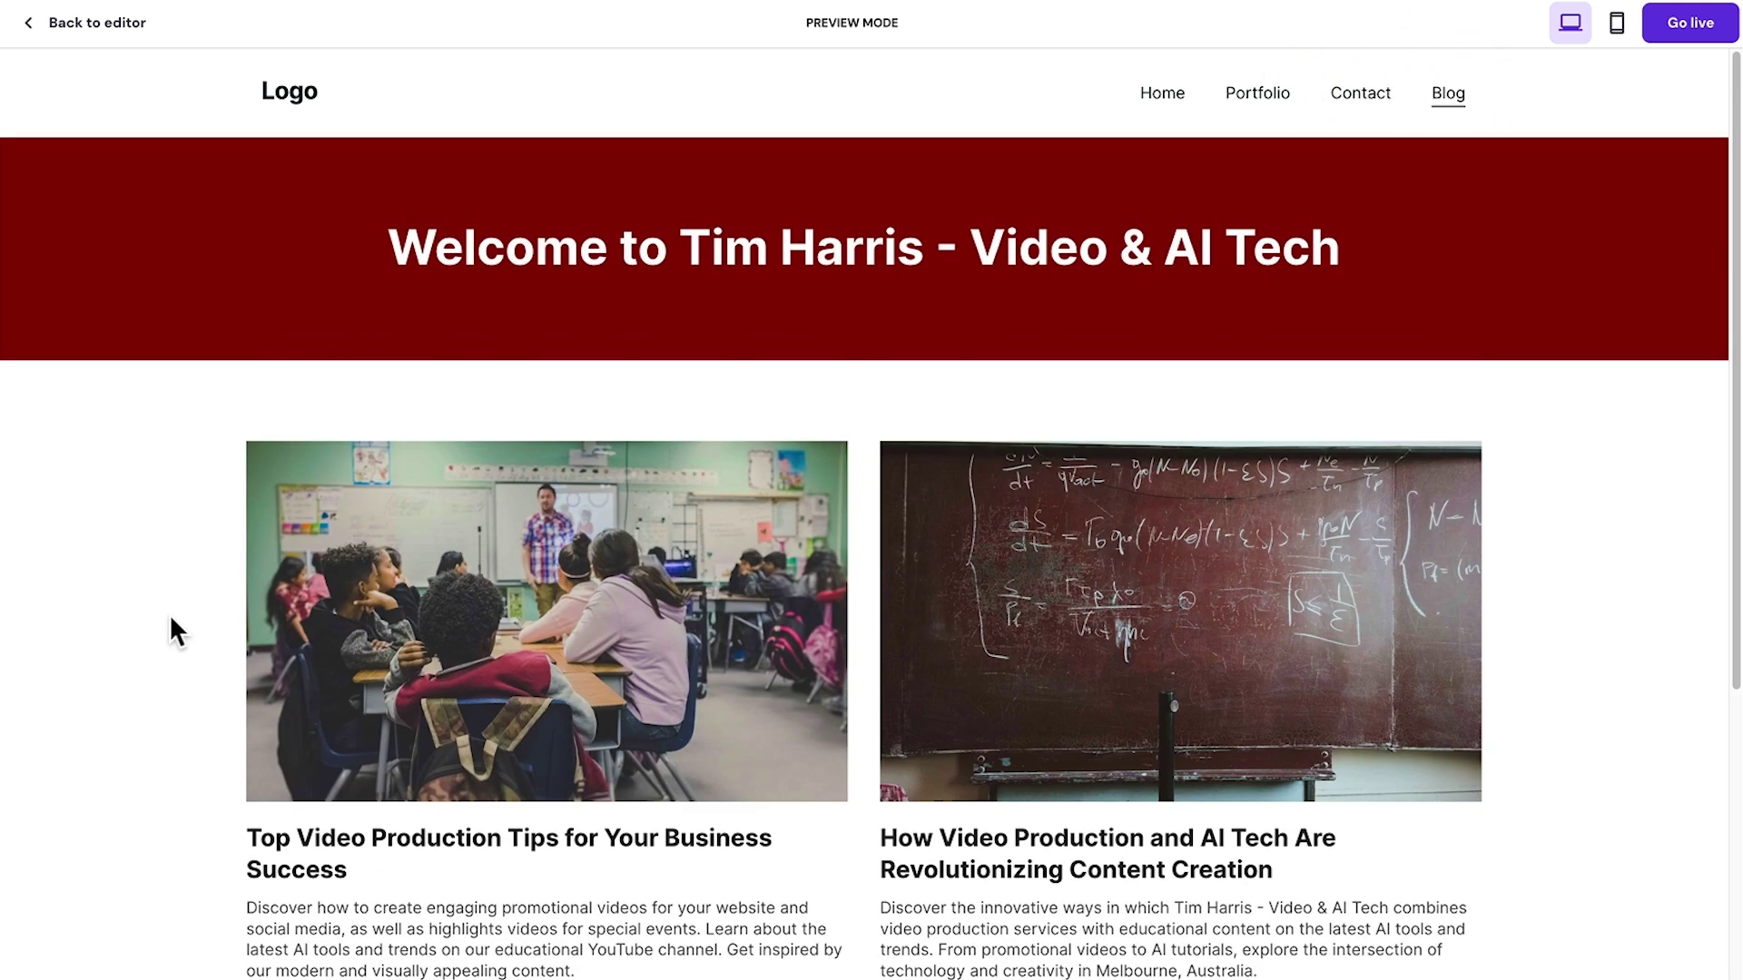
scroll(169, 614, down, 2)
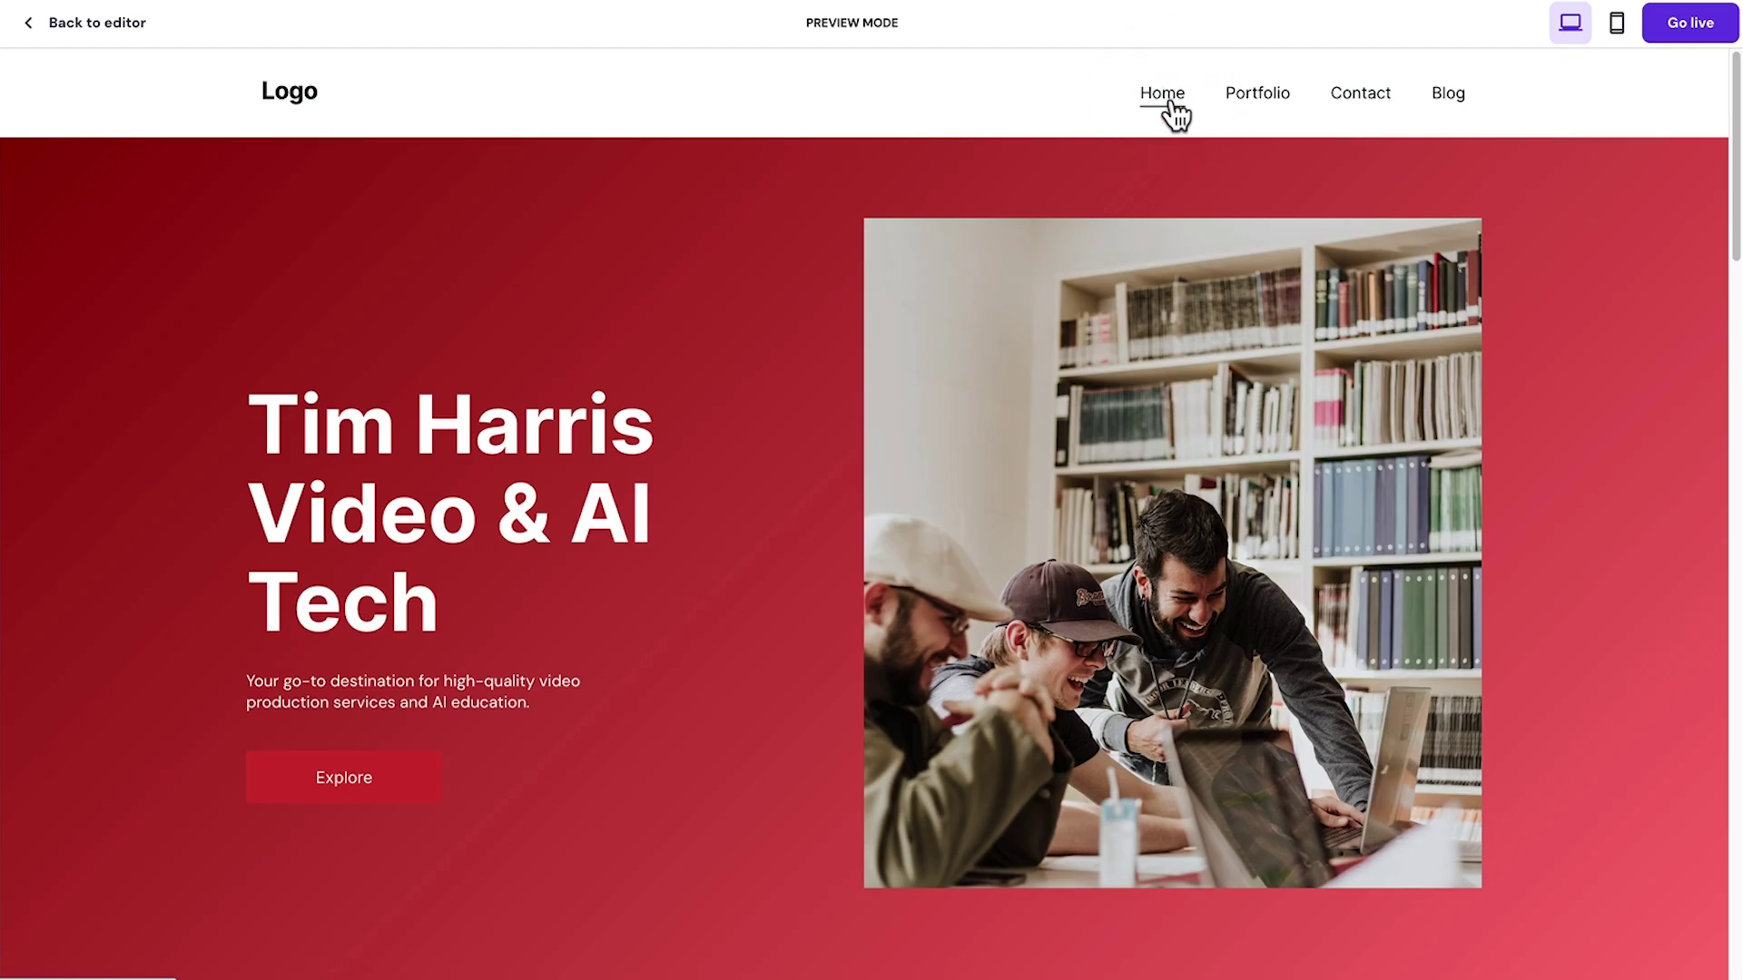
Switch the preview to the phone layout and scroll through the mobile home page.
click(1617, 24)
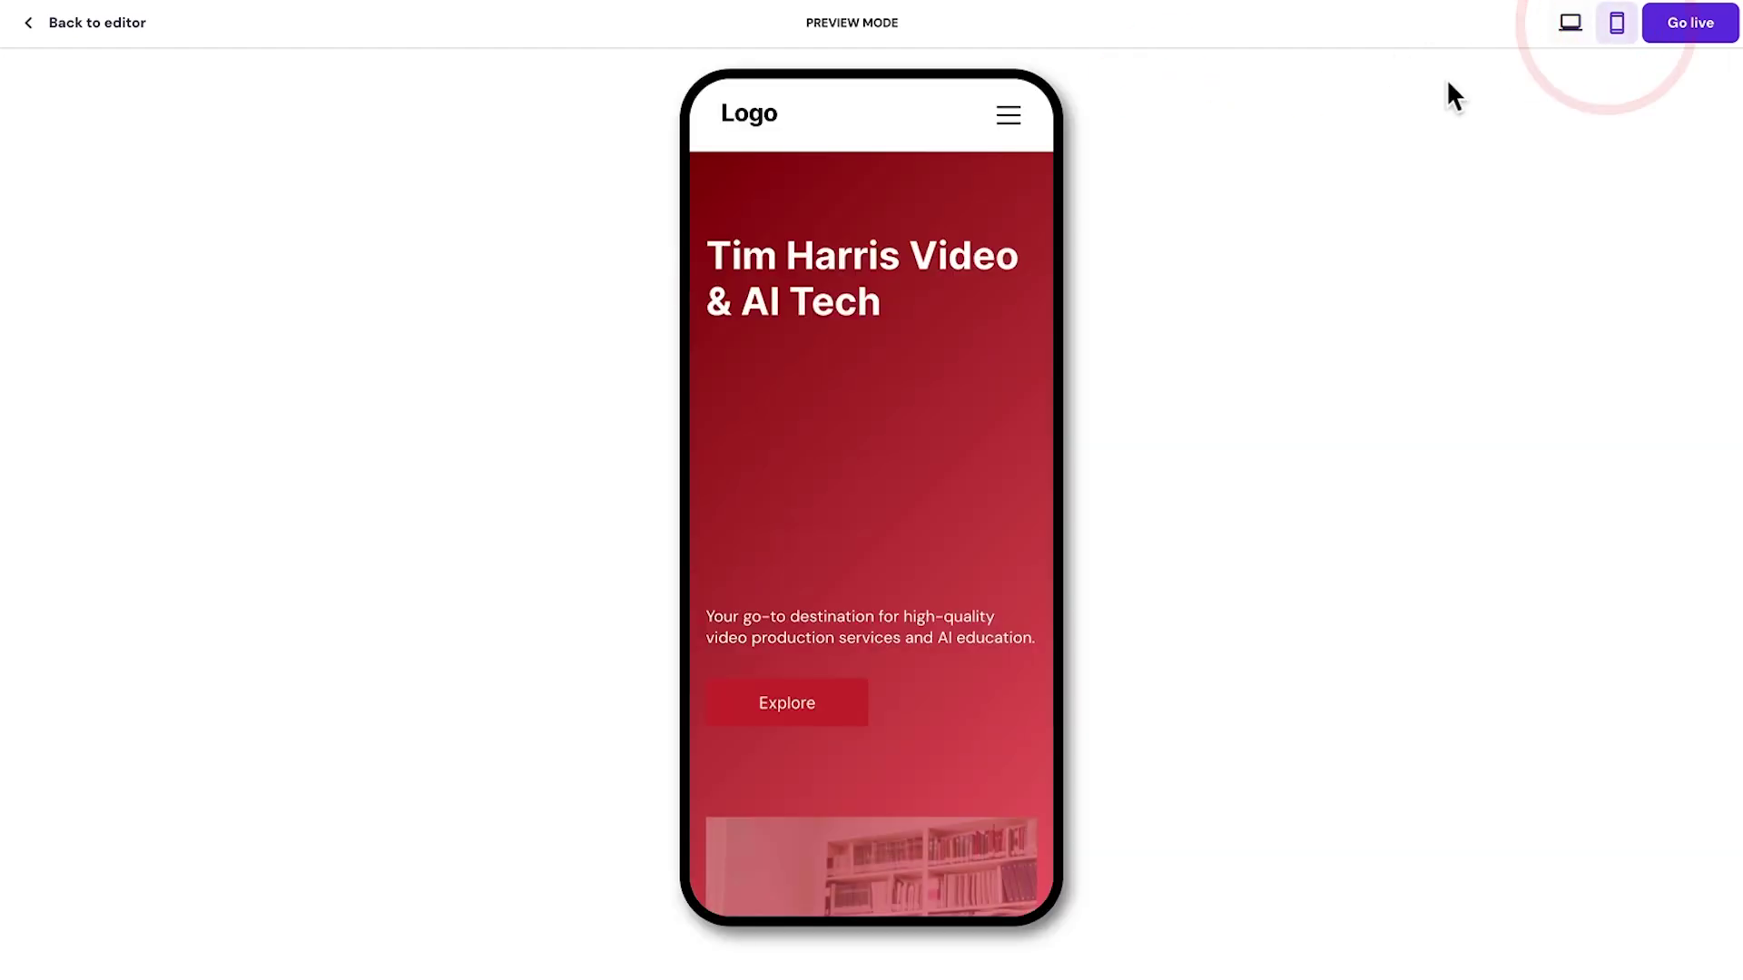
scroll(750, 523, down, 2)
scroll(751, 523, down, 12)
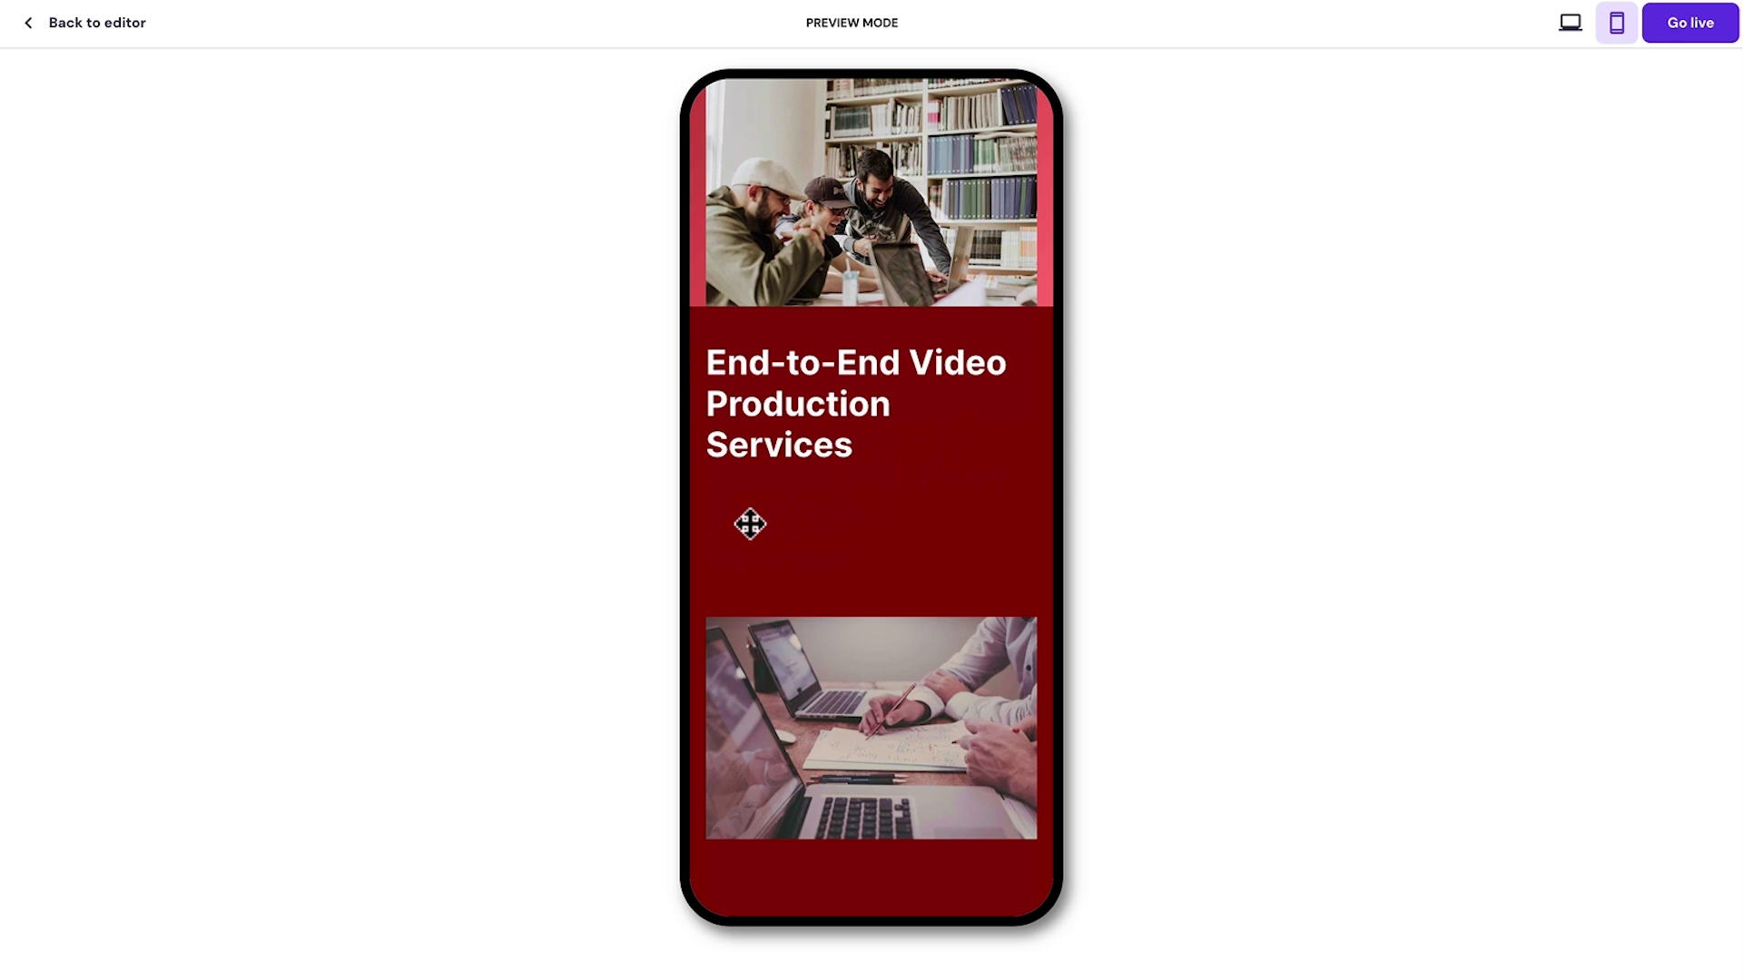
scroll(750, 523, down, 15)
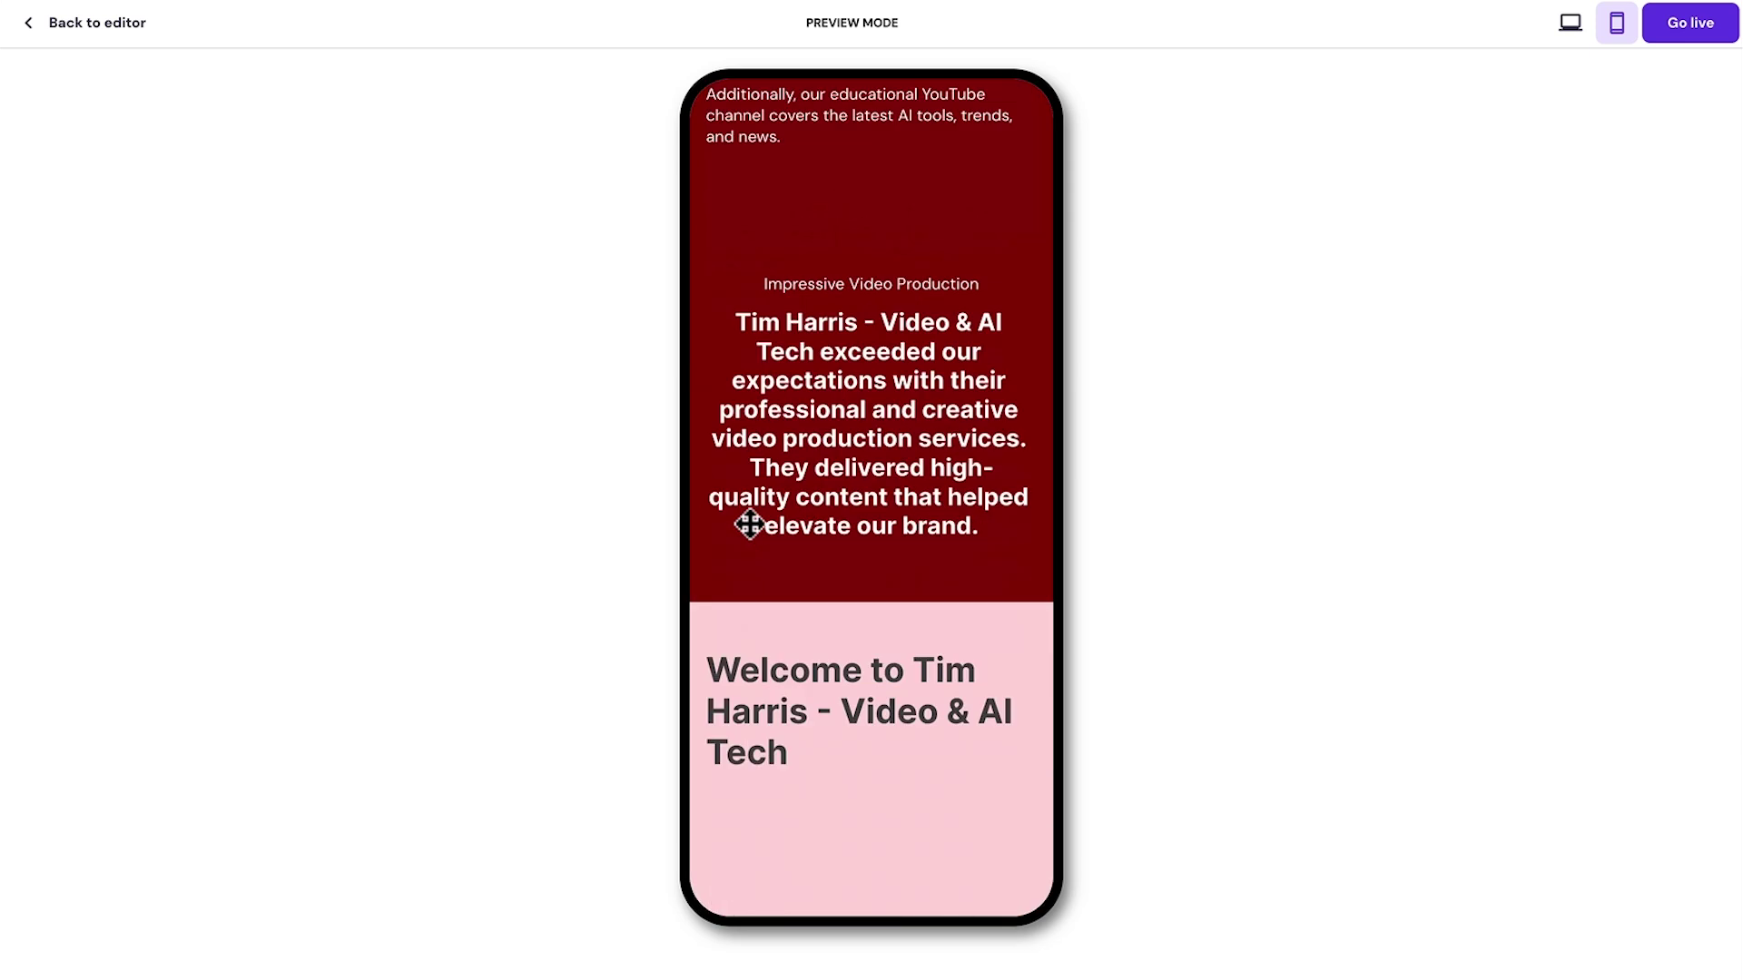
scroll(751, 523, down, 10)
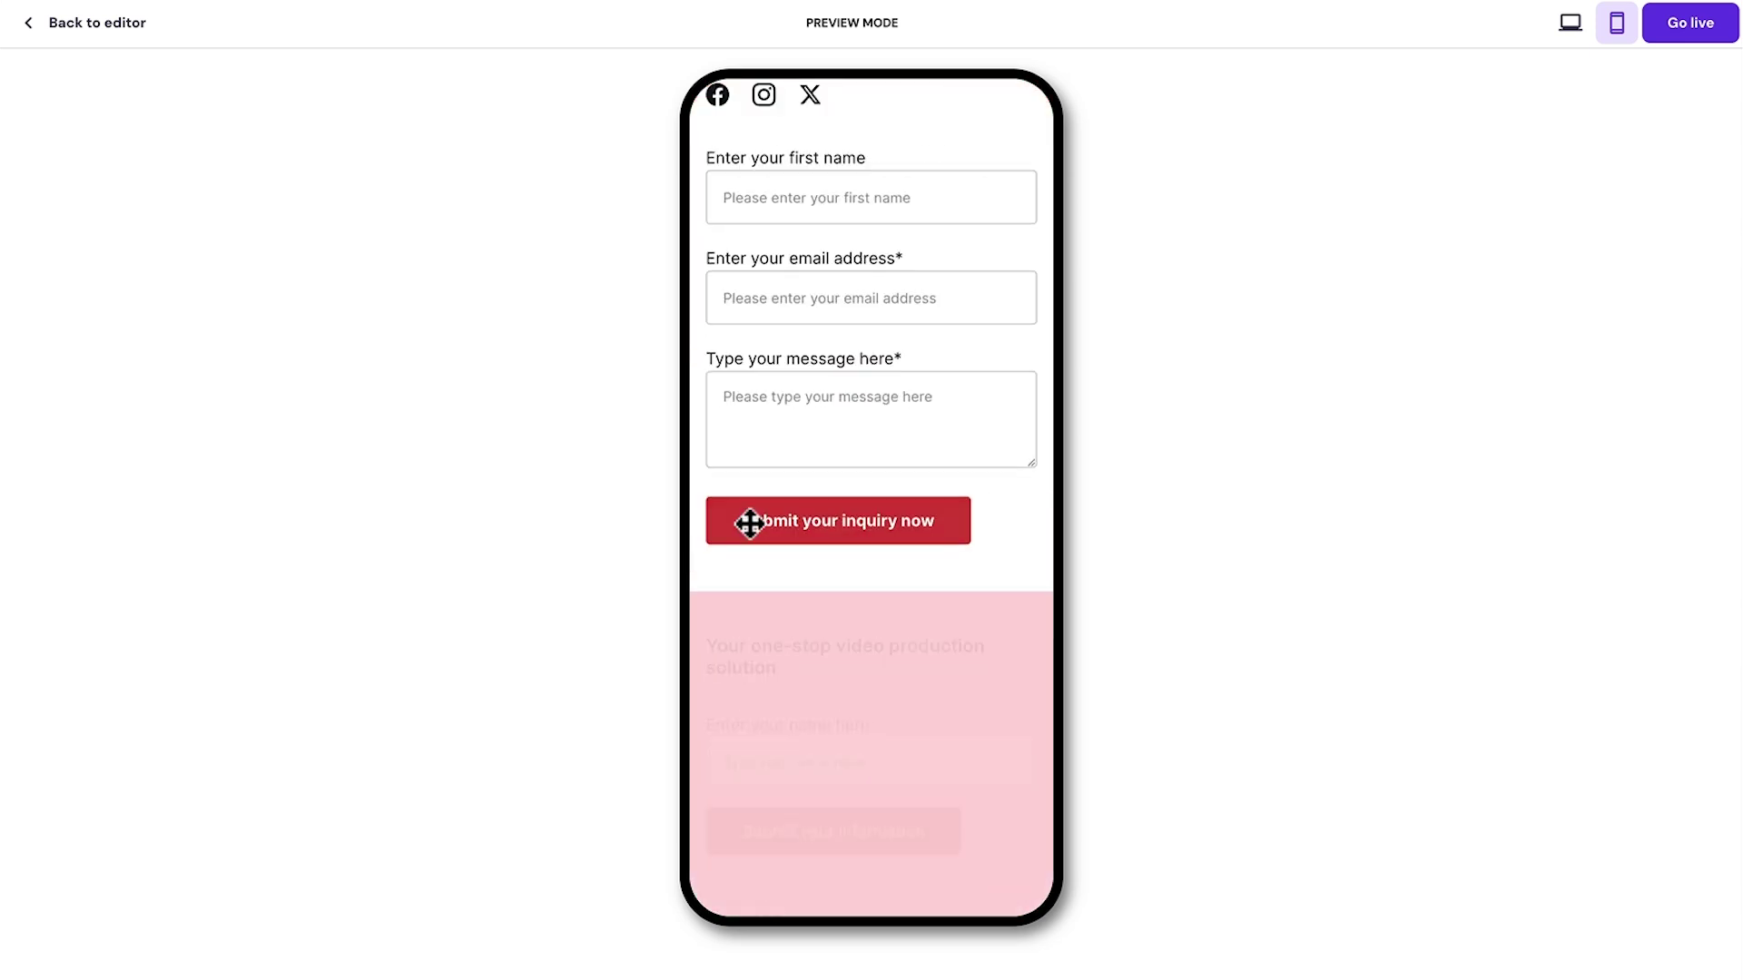
scroll(751, 523, up, 20)
scroll(751, 523, up, 5)
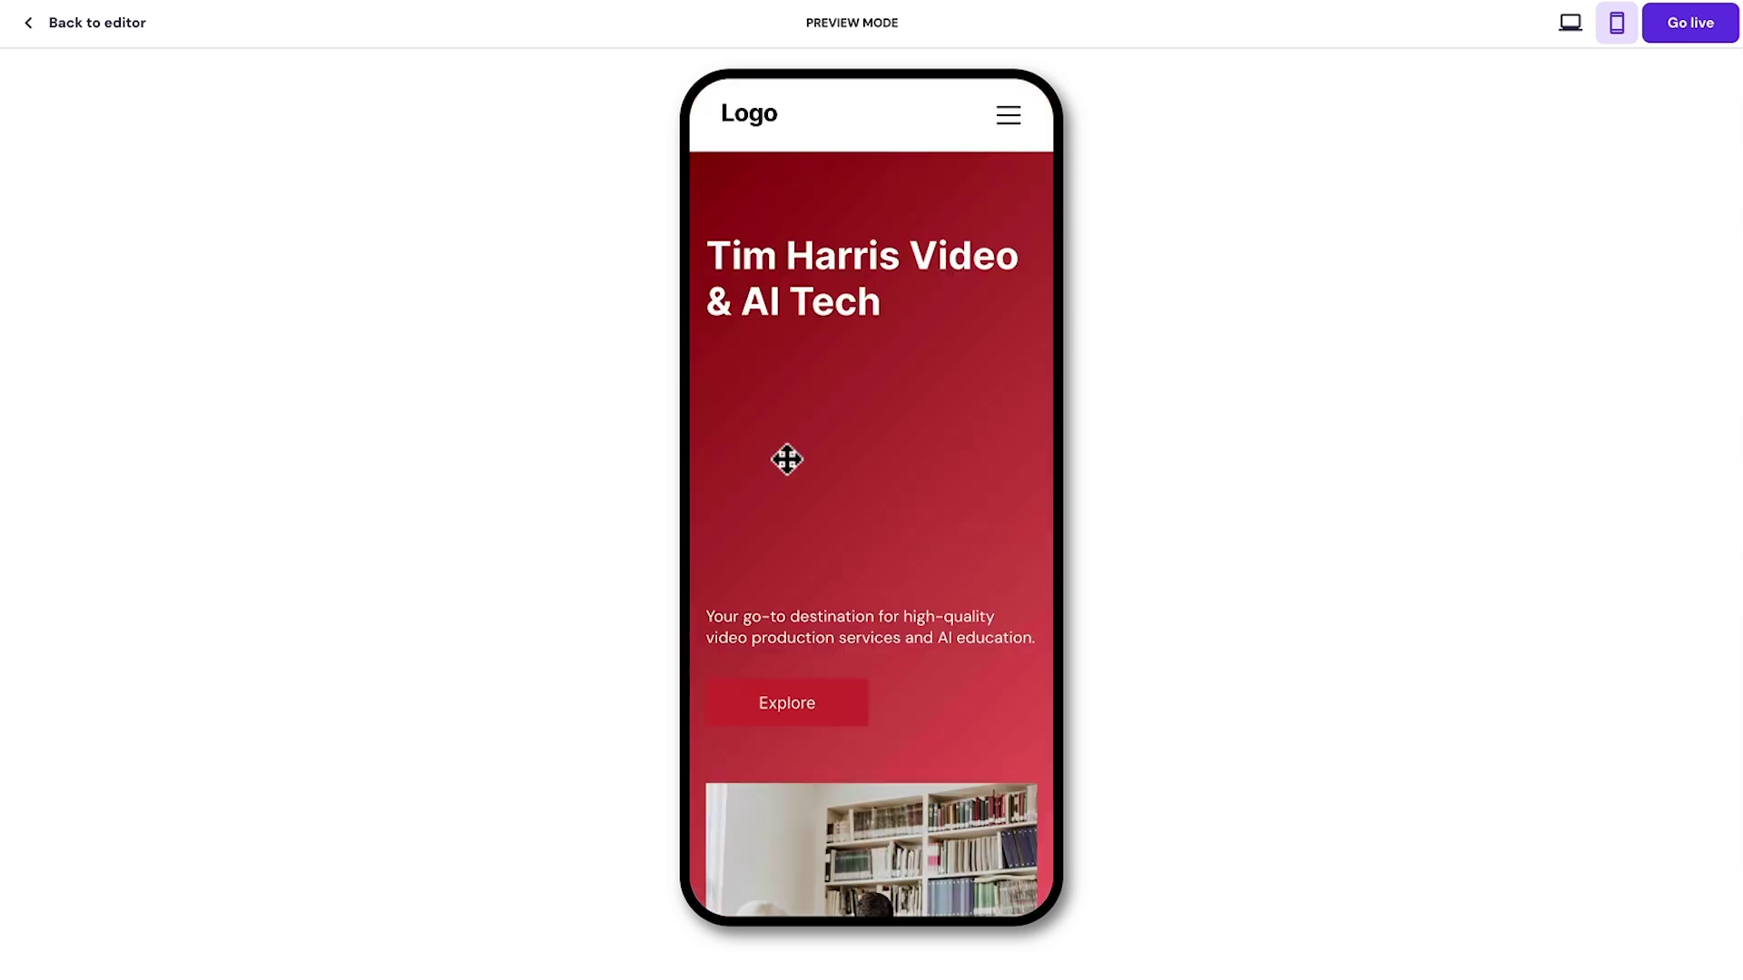
Go to Portfolio through the mobile hamburger menu, then return to the desktop layout.
click(1006, 118)
click(1006, 235)
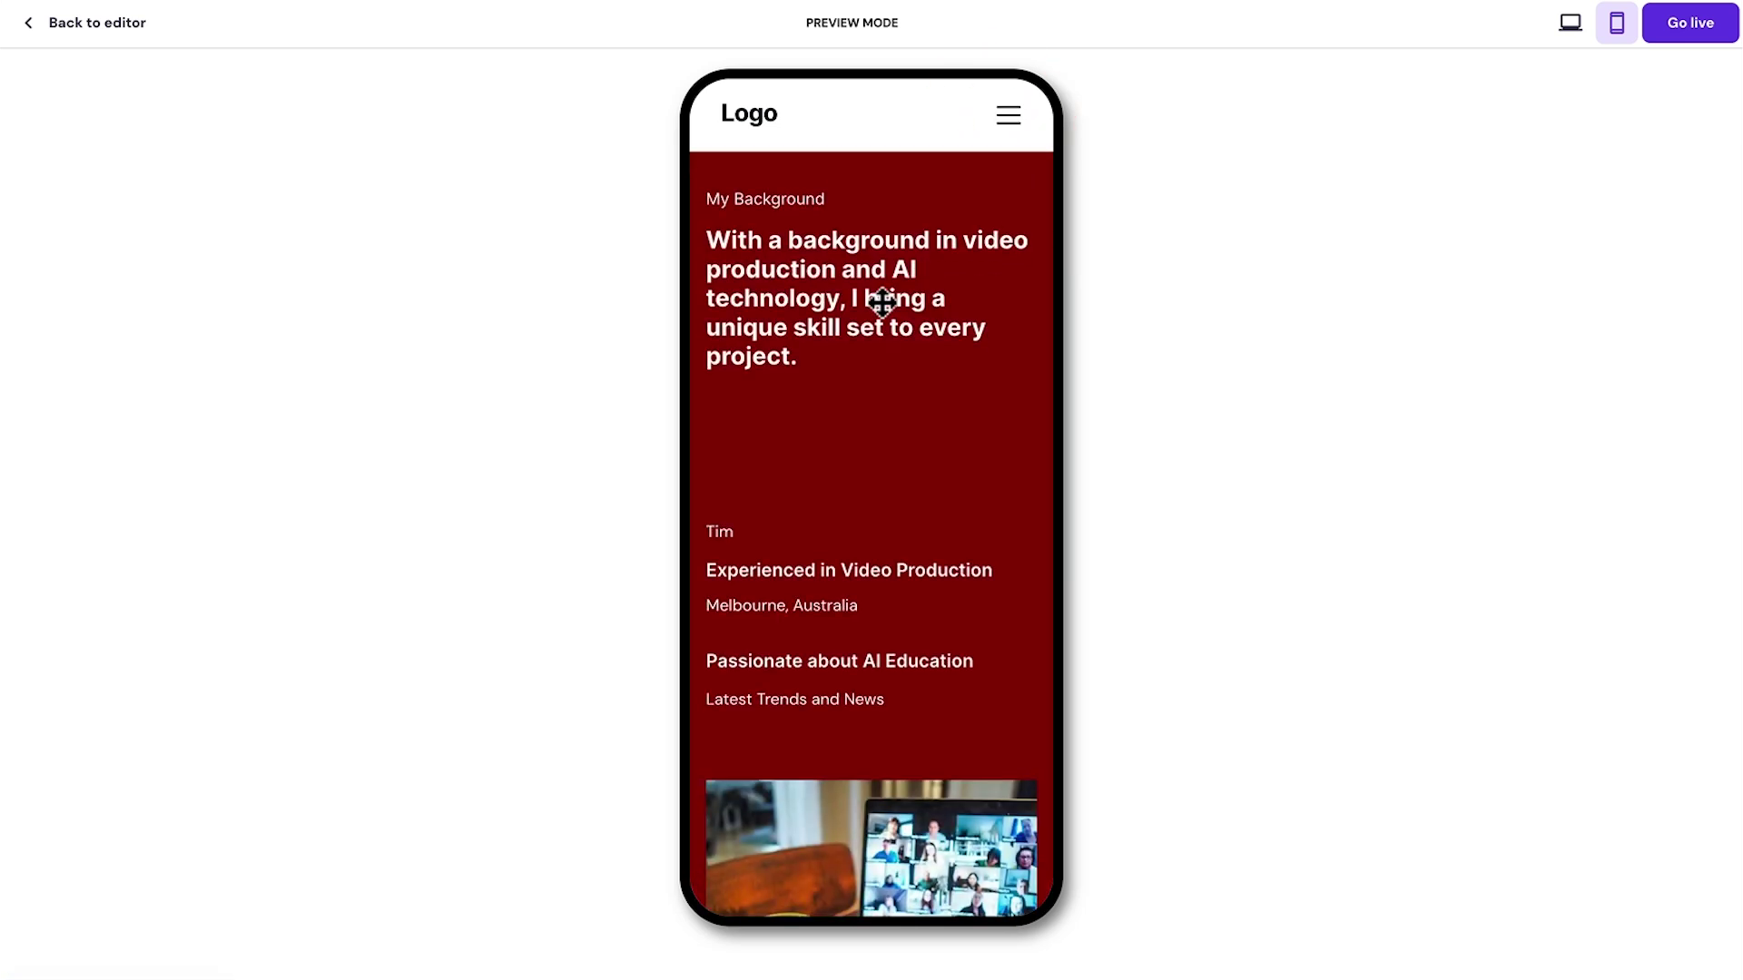
click(1569, 22)
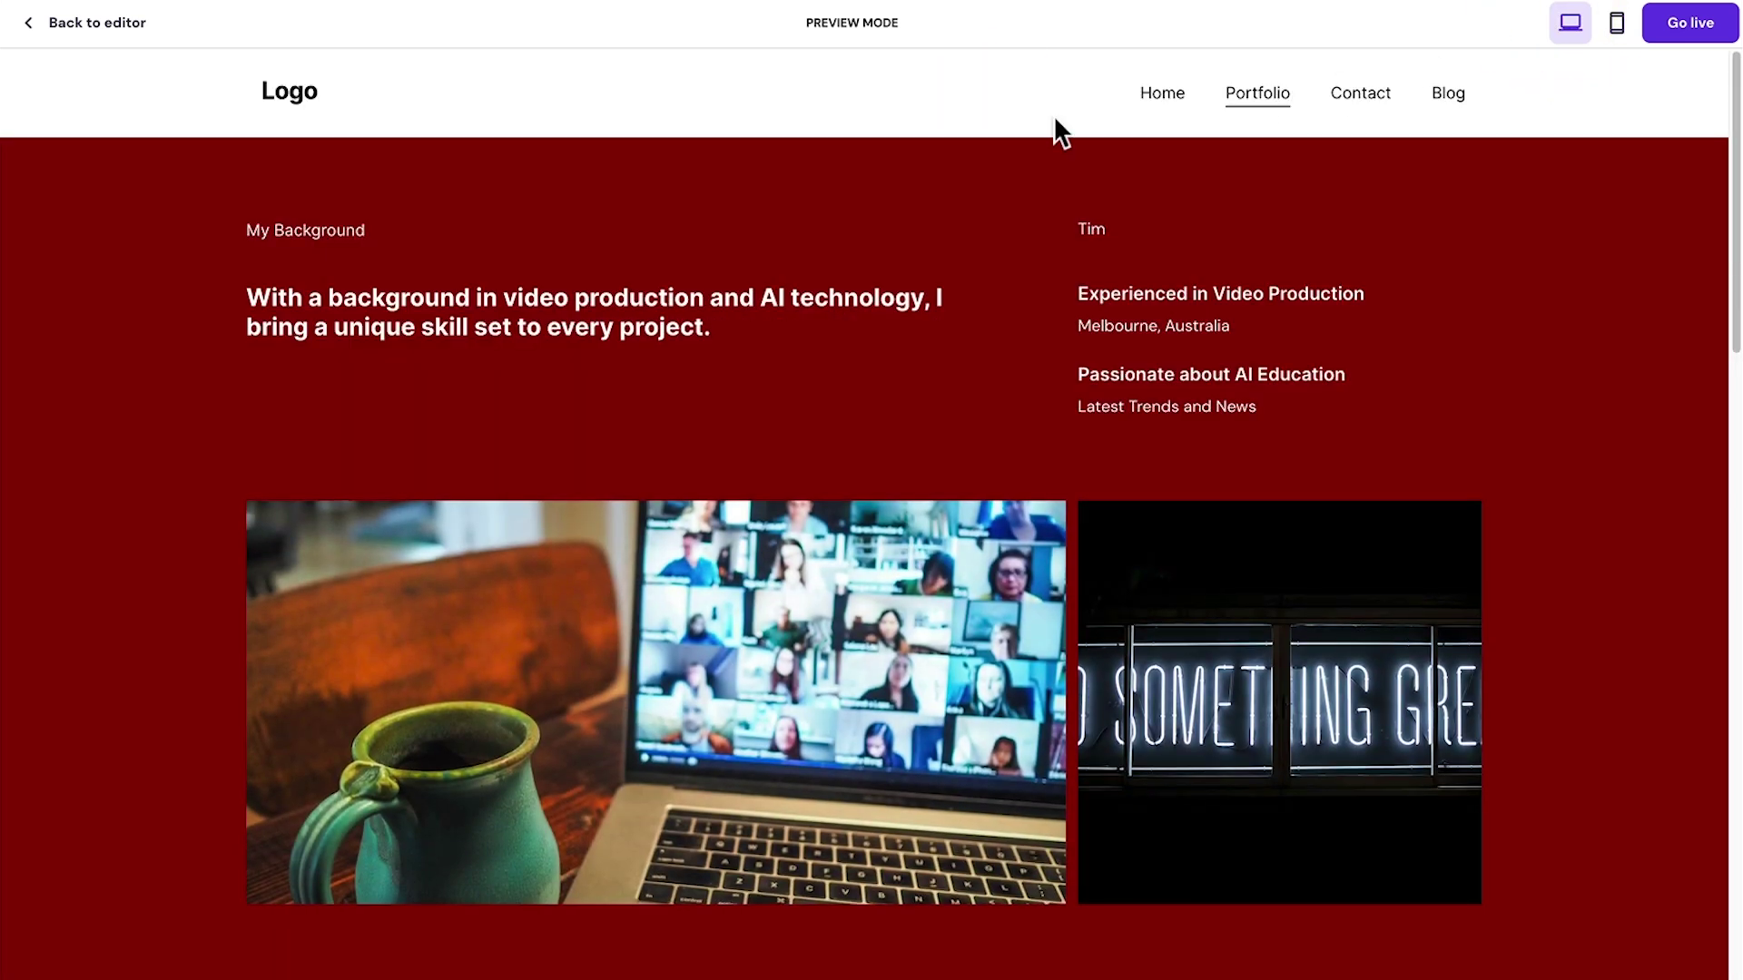
Back in the editor, test-move the hero heading, Explore button and photo, keeping the generated layout.
click(72, 24)
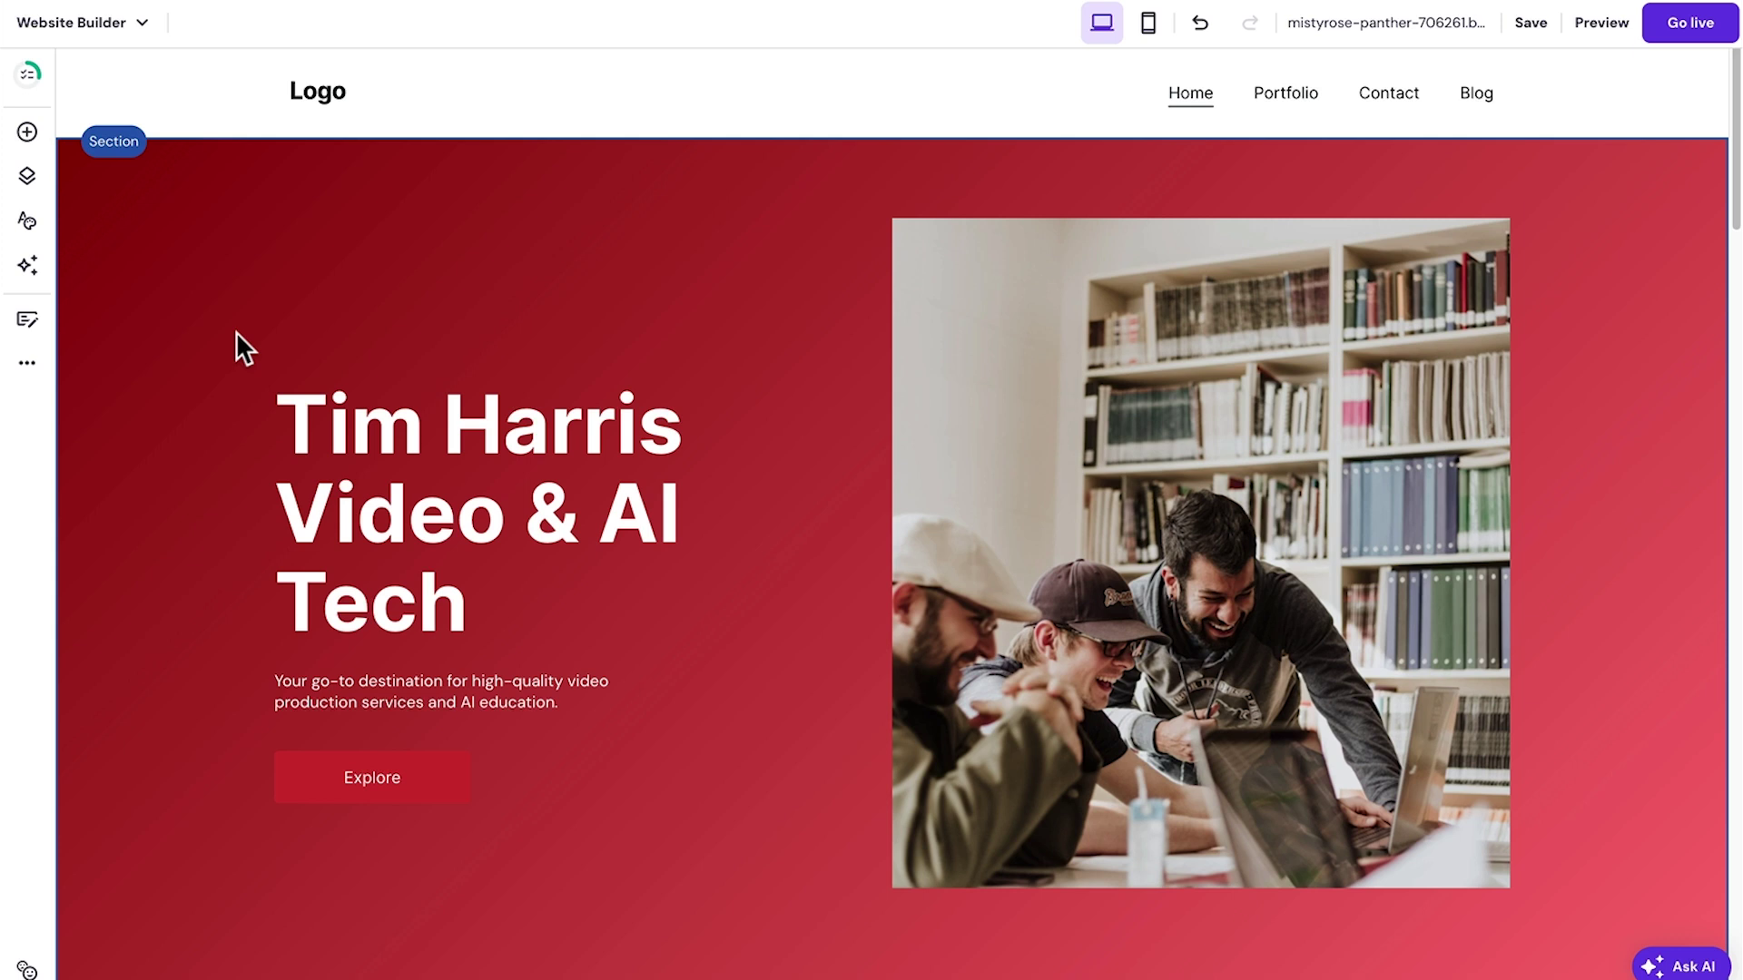
click(361, 470)
drag(360, 470, 370, 465)
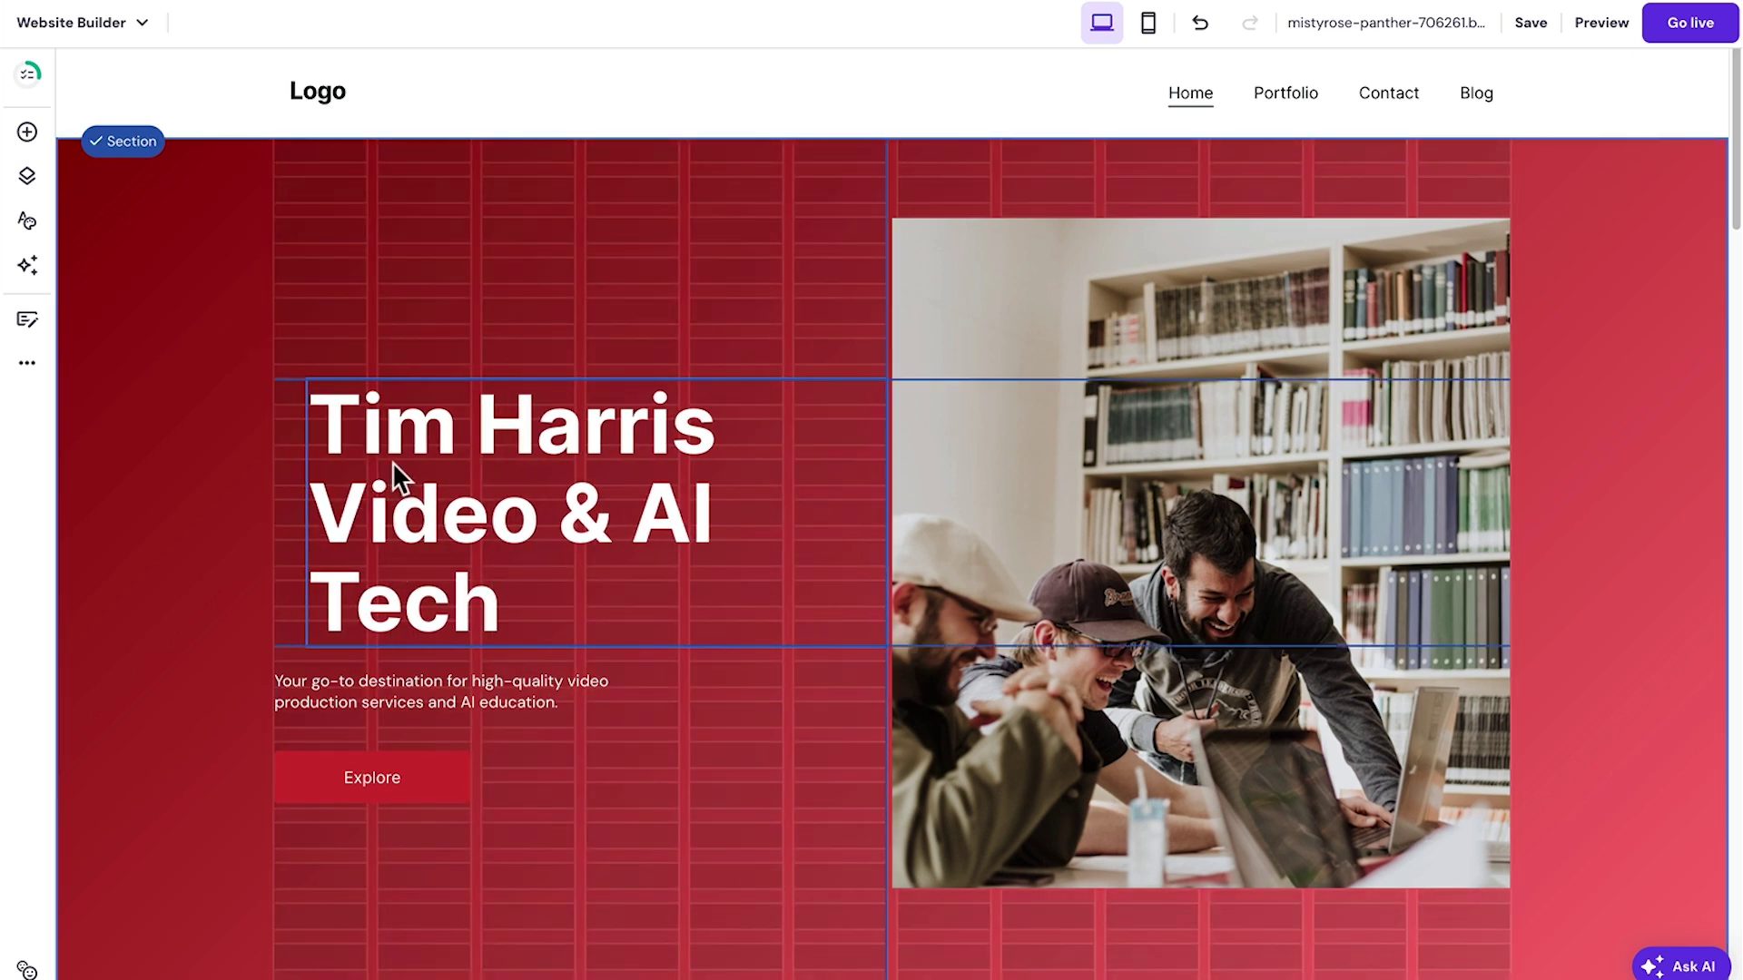
drag(392, 461, 363, 466)
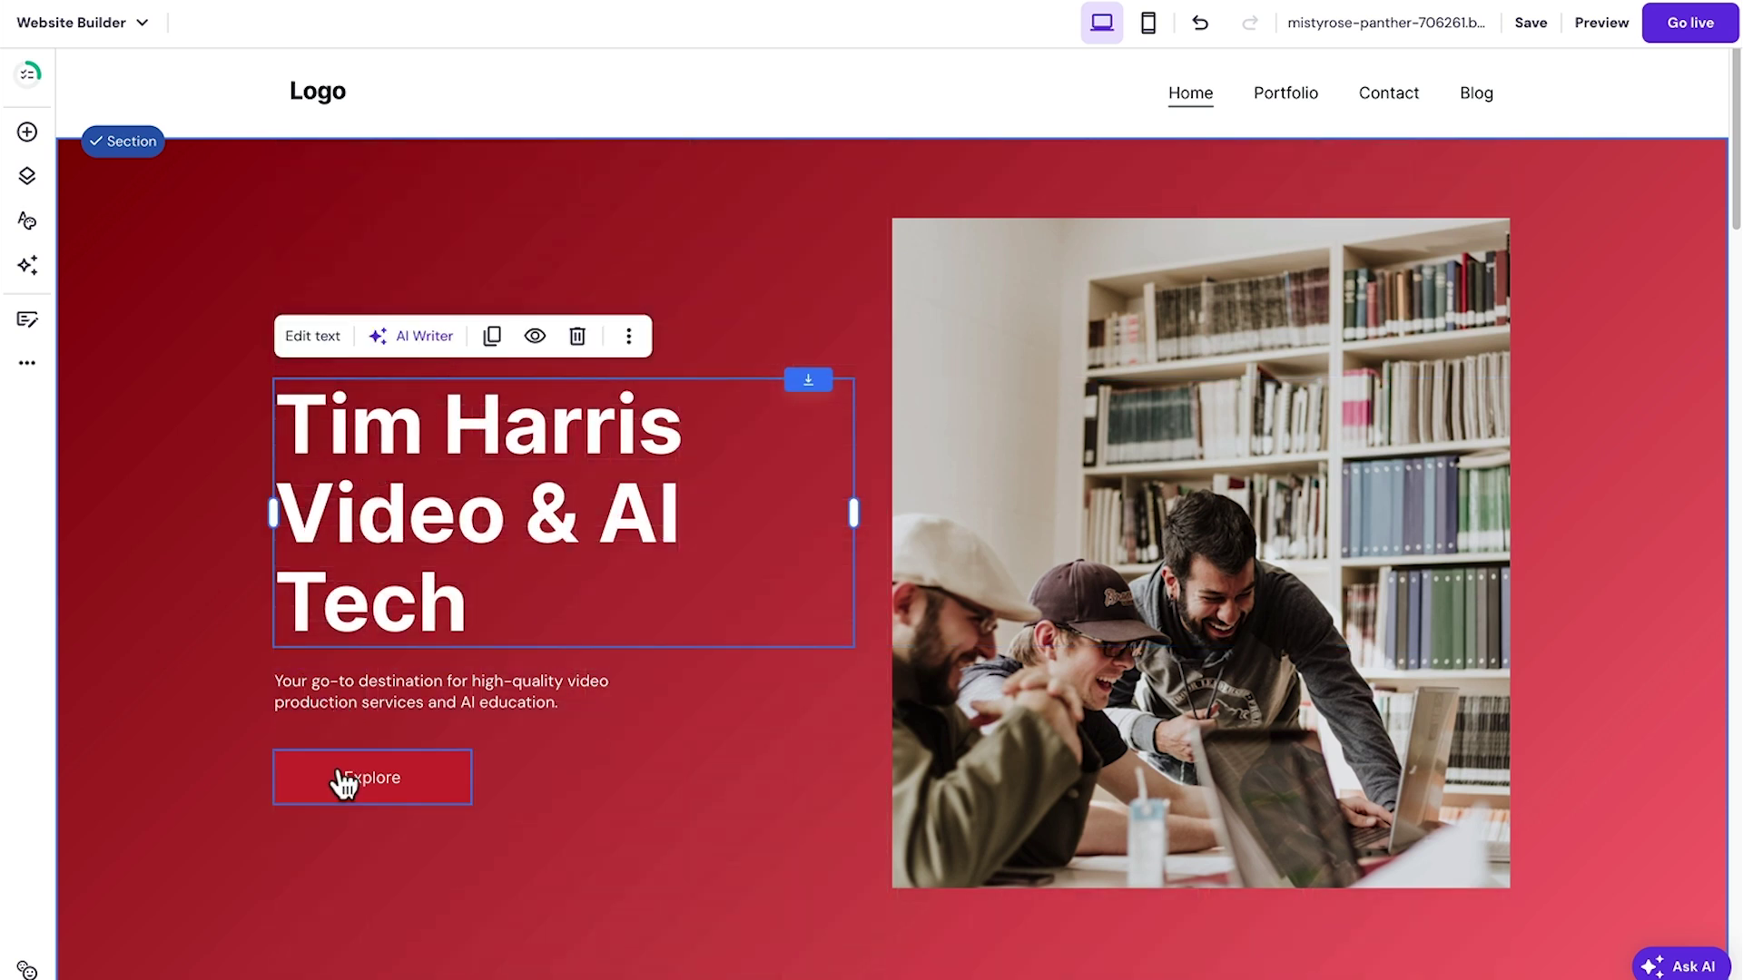
mouse_move(337, 771)
mouse_down()
mouse_move(465, 763)
mouse_move(362, 776)
mouse_up()
click(1000, 797)
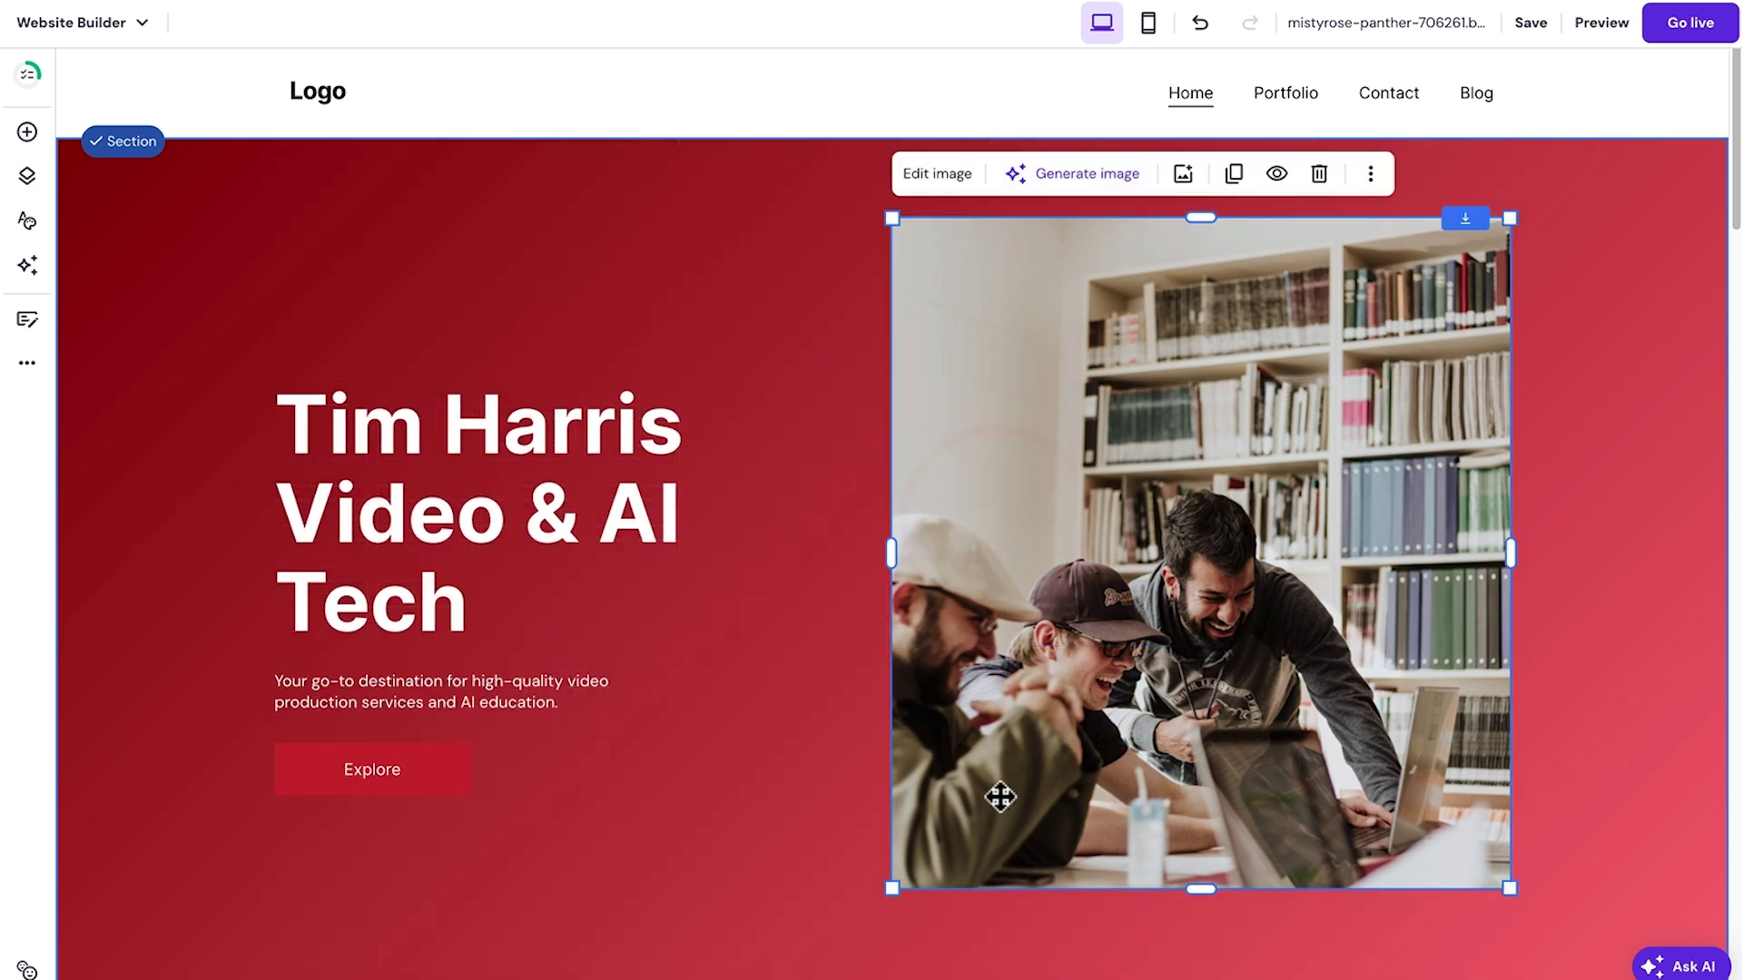
drag(897, 894, 802, 681)
click(804, 687)
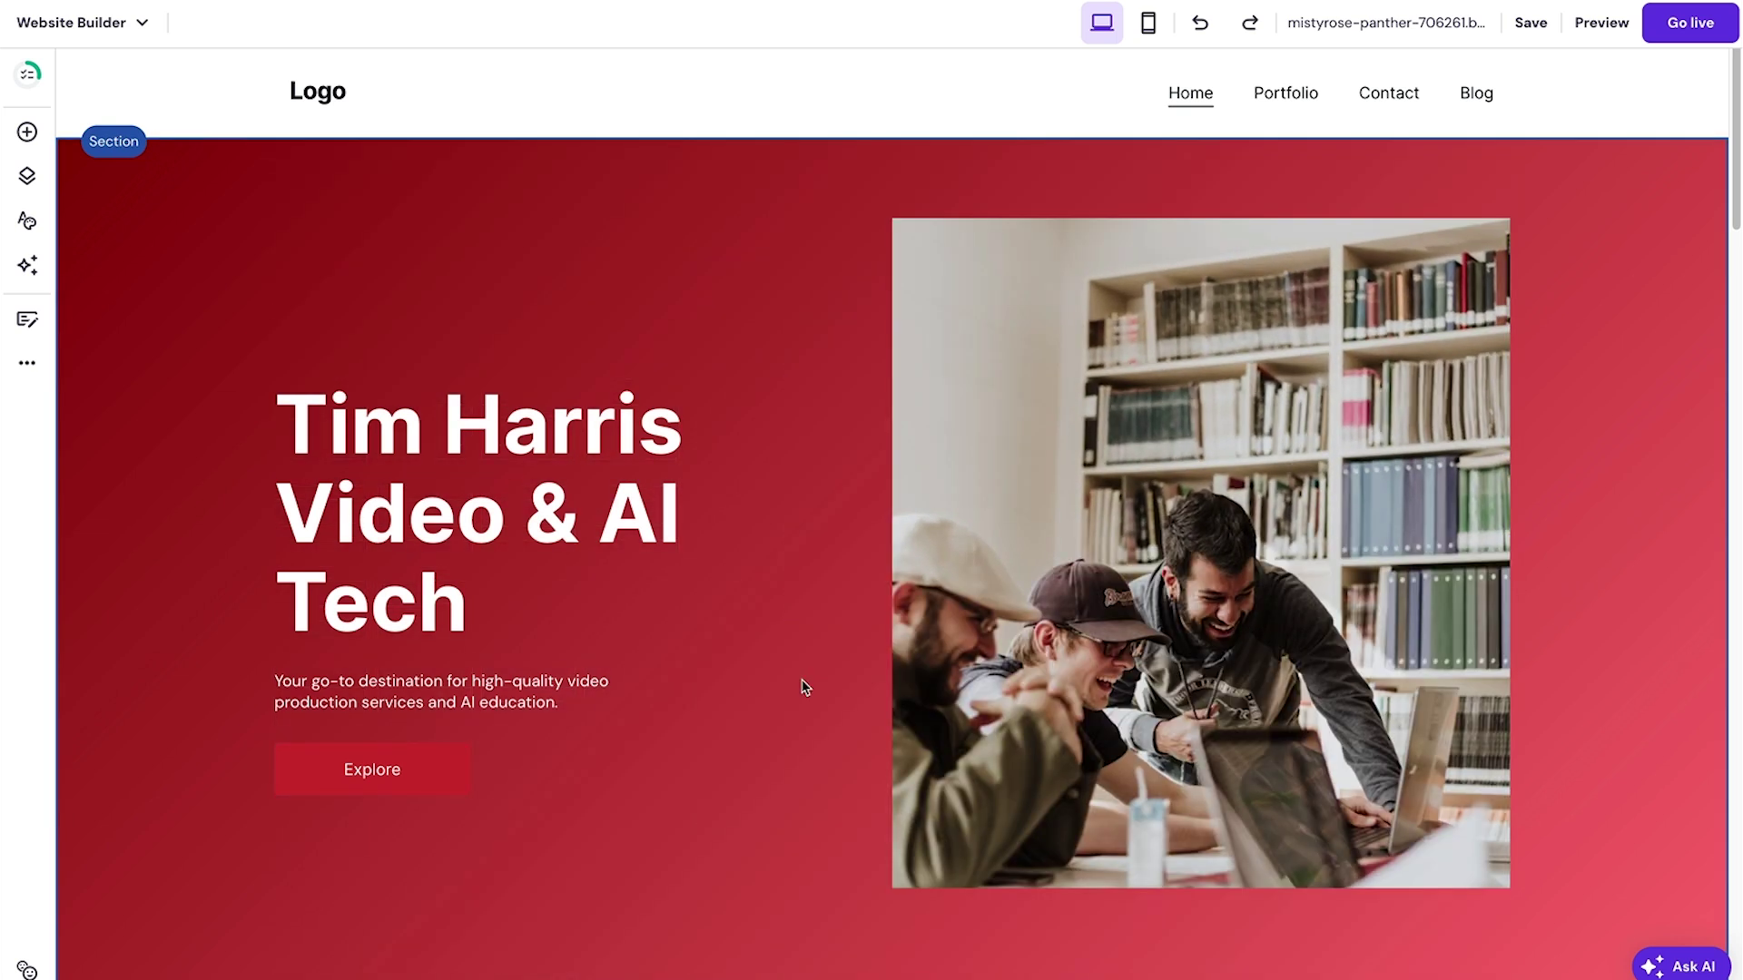
scroll(803, 687, down, 5)
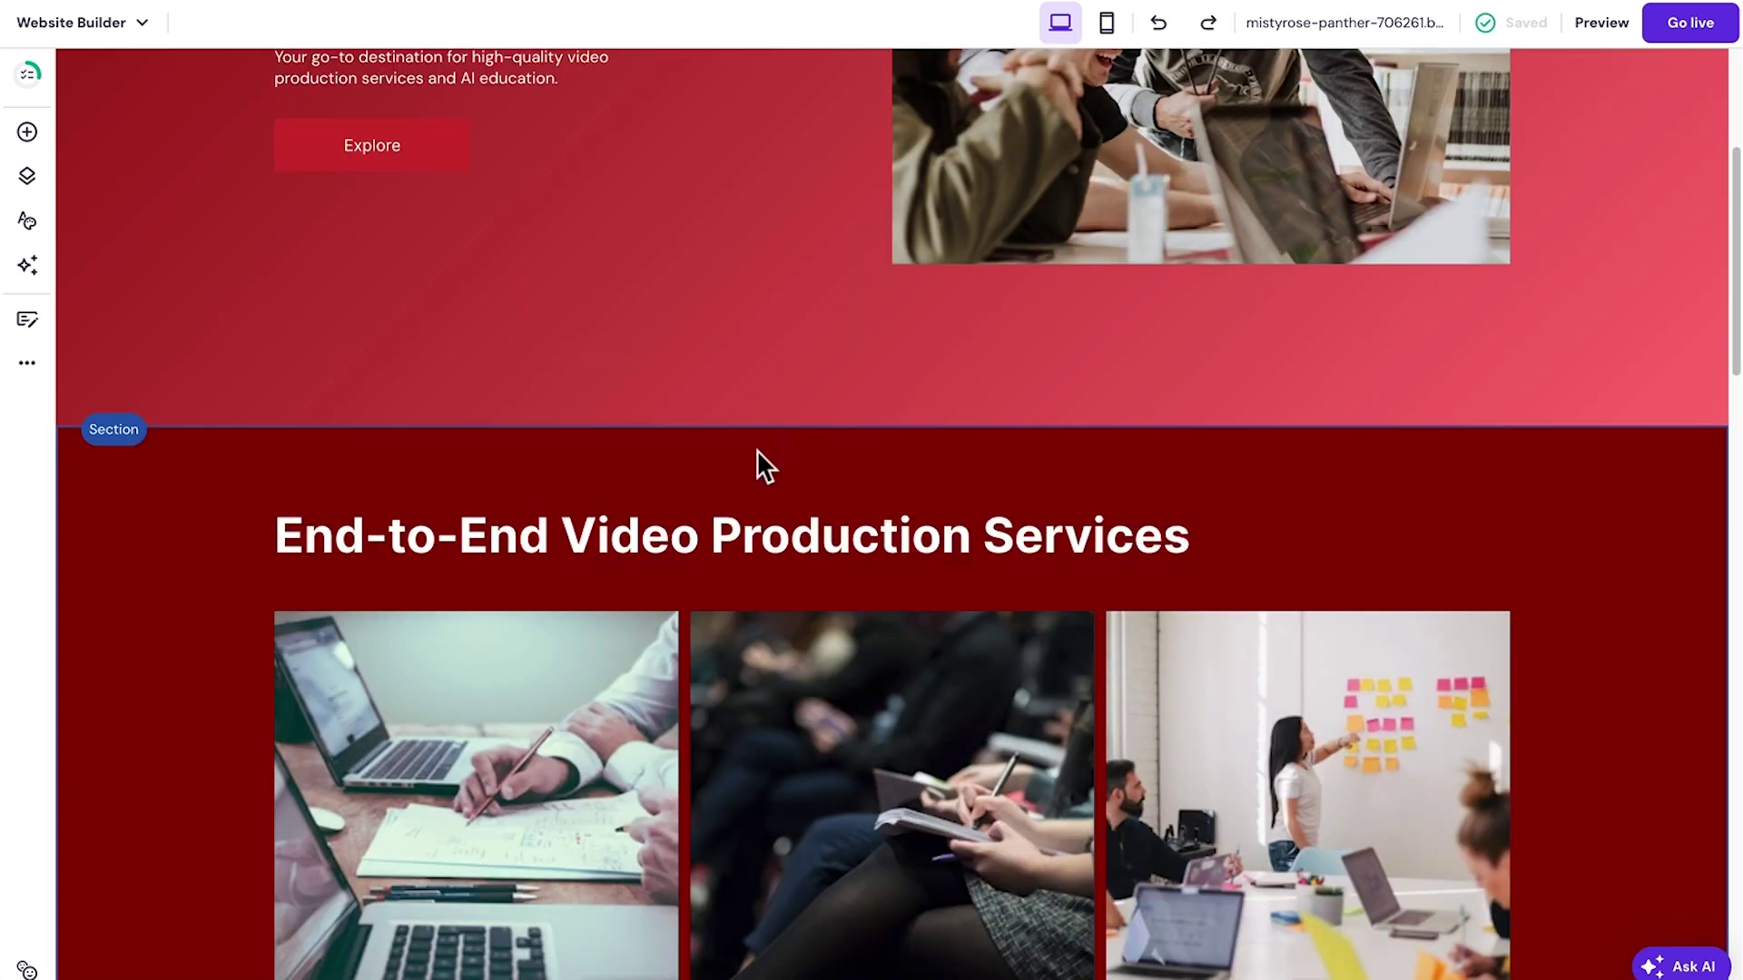
Add a two-video Video section headed 'Build your own dreams' below the hero.
click(876, 434)
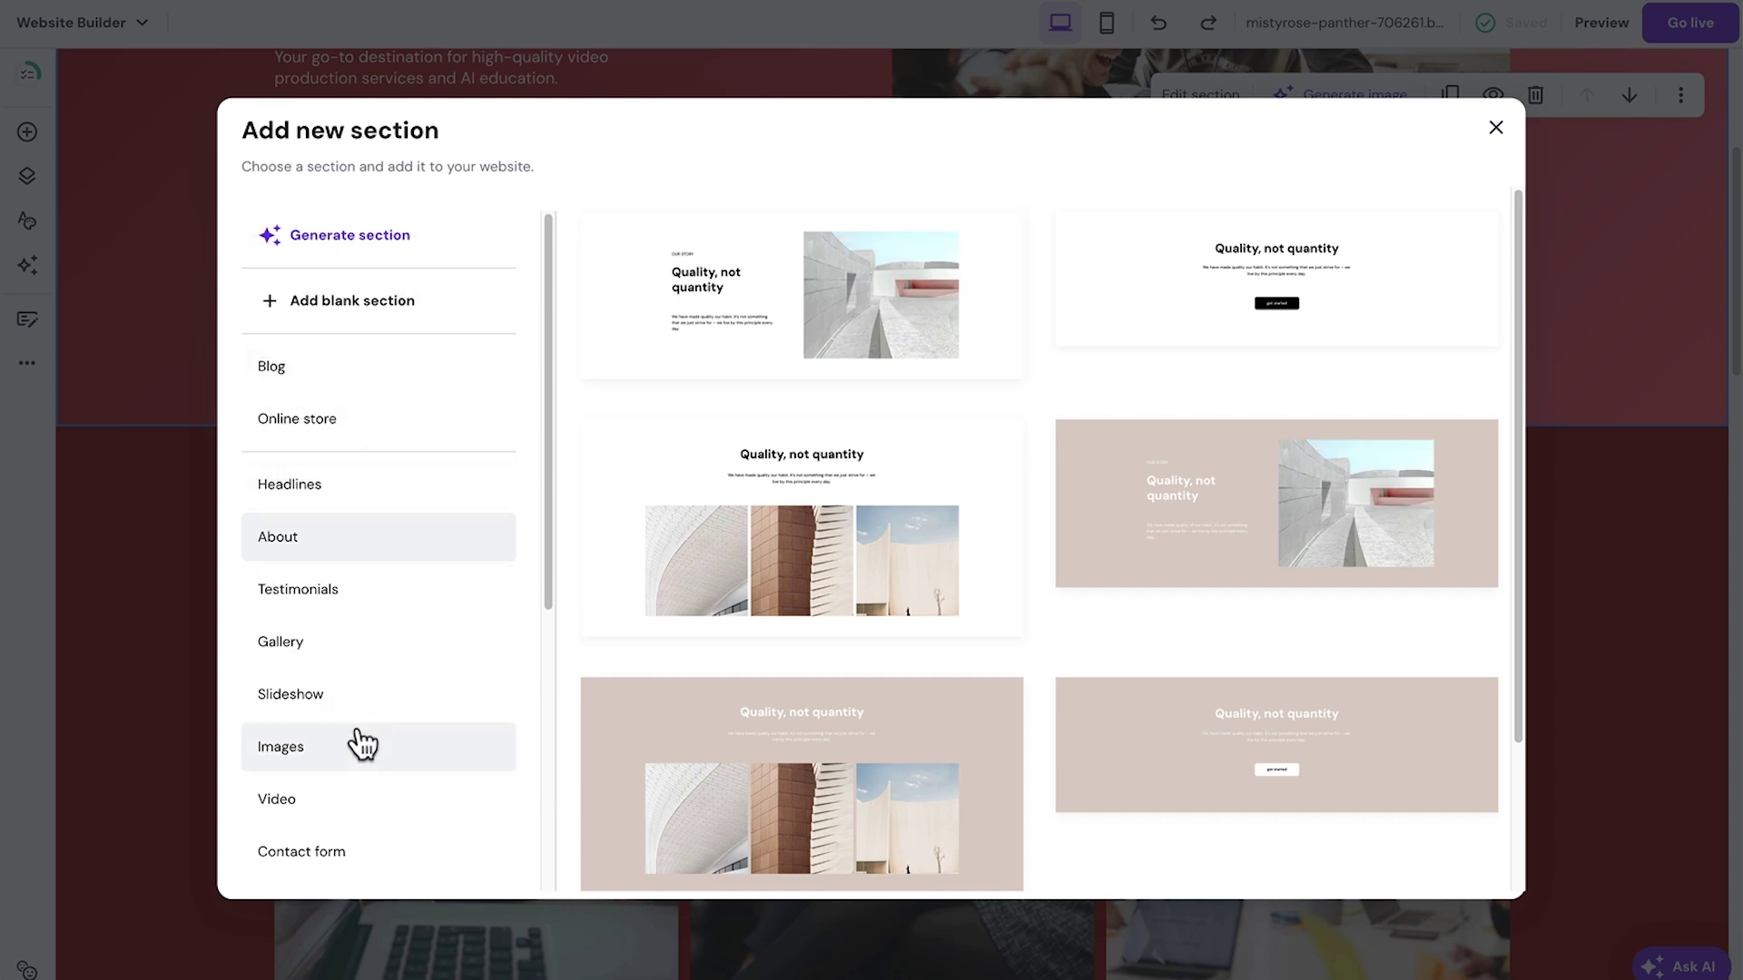
click(360, 790)
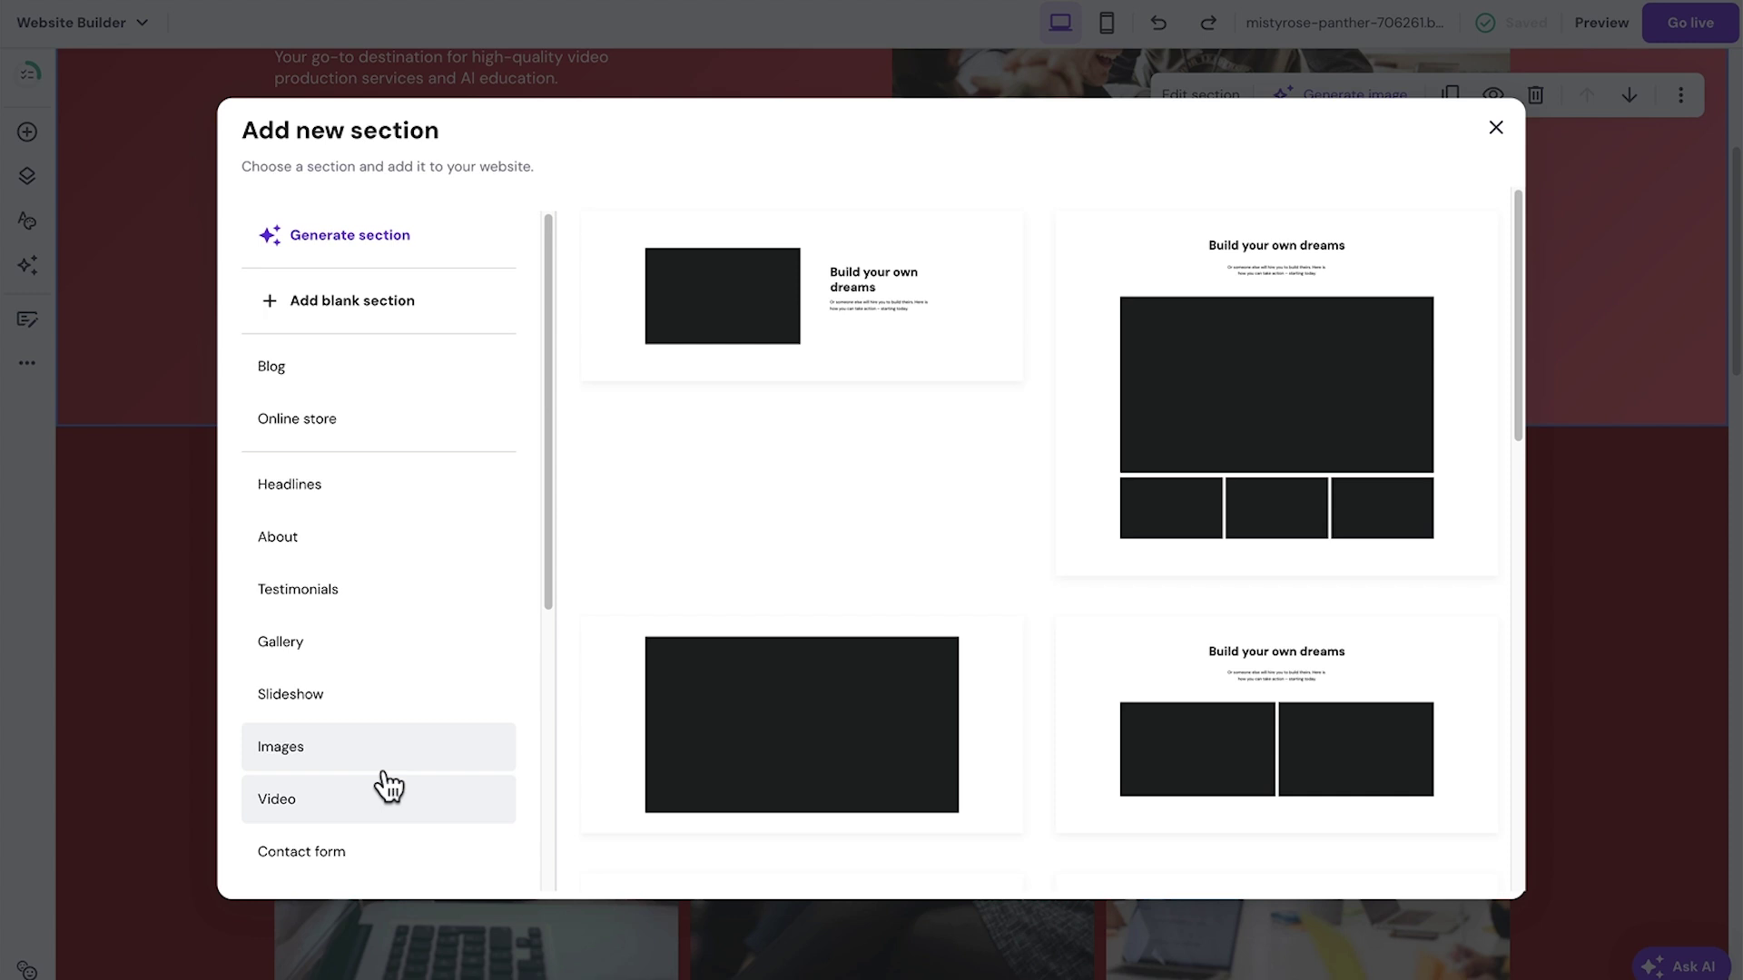
click(1226, 644)
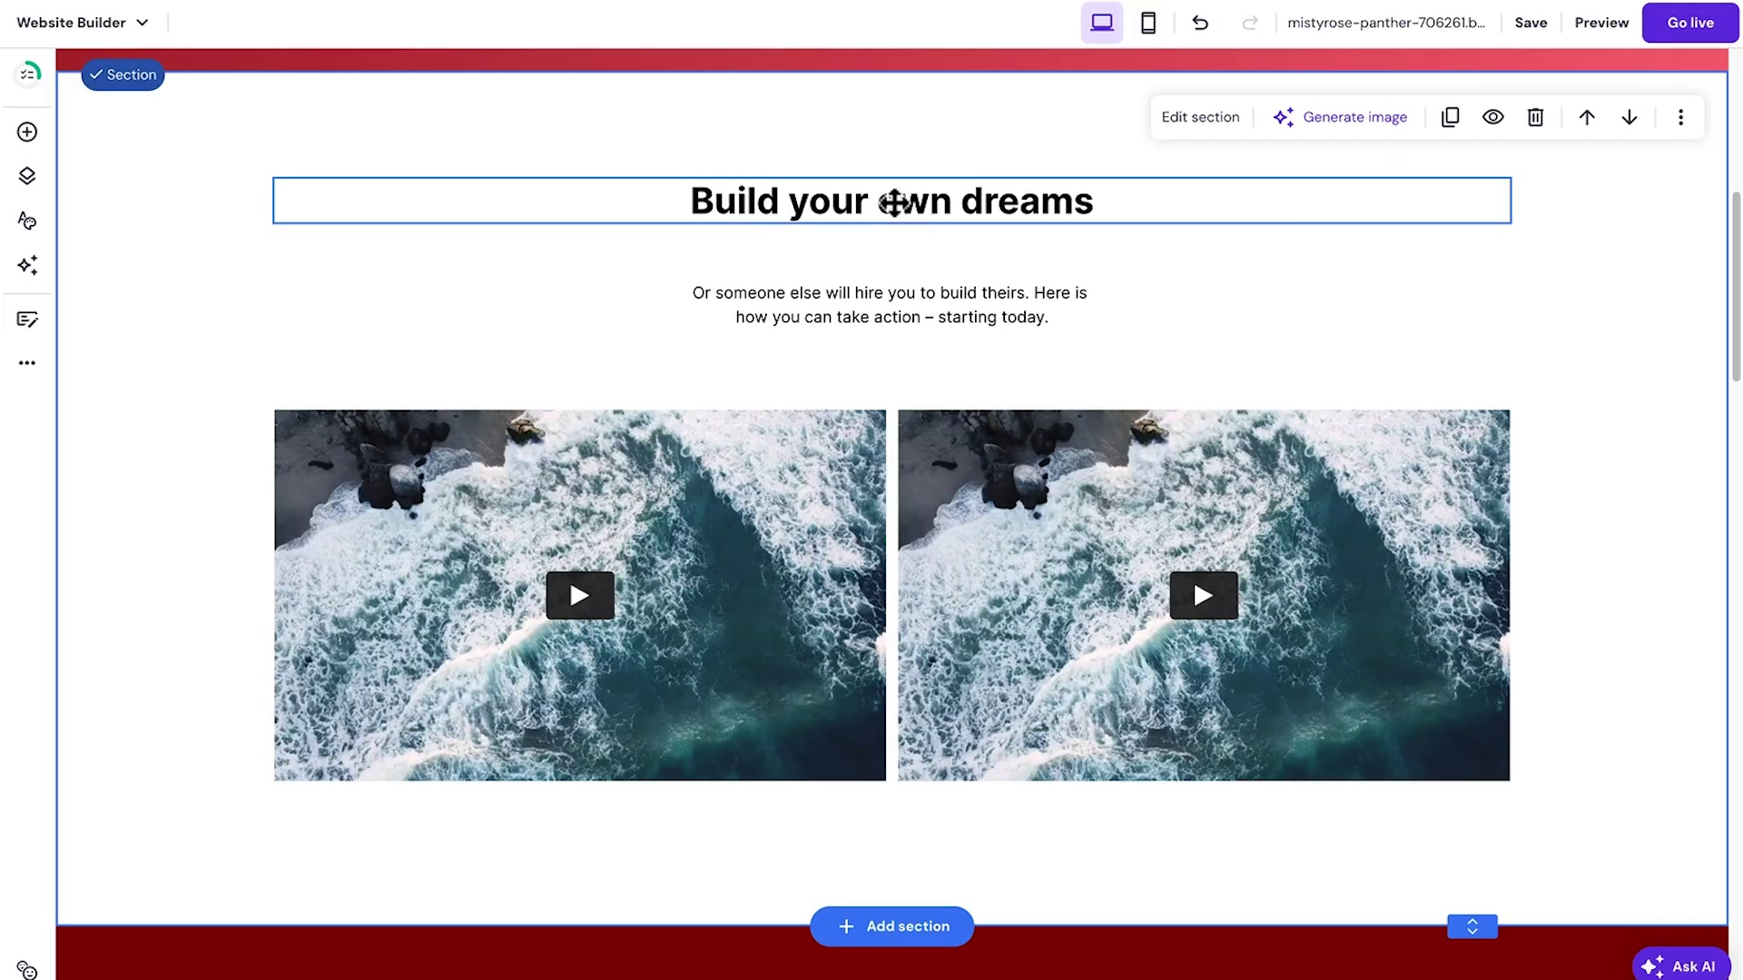
click(1236, 256)
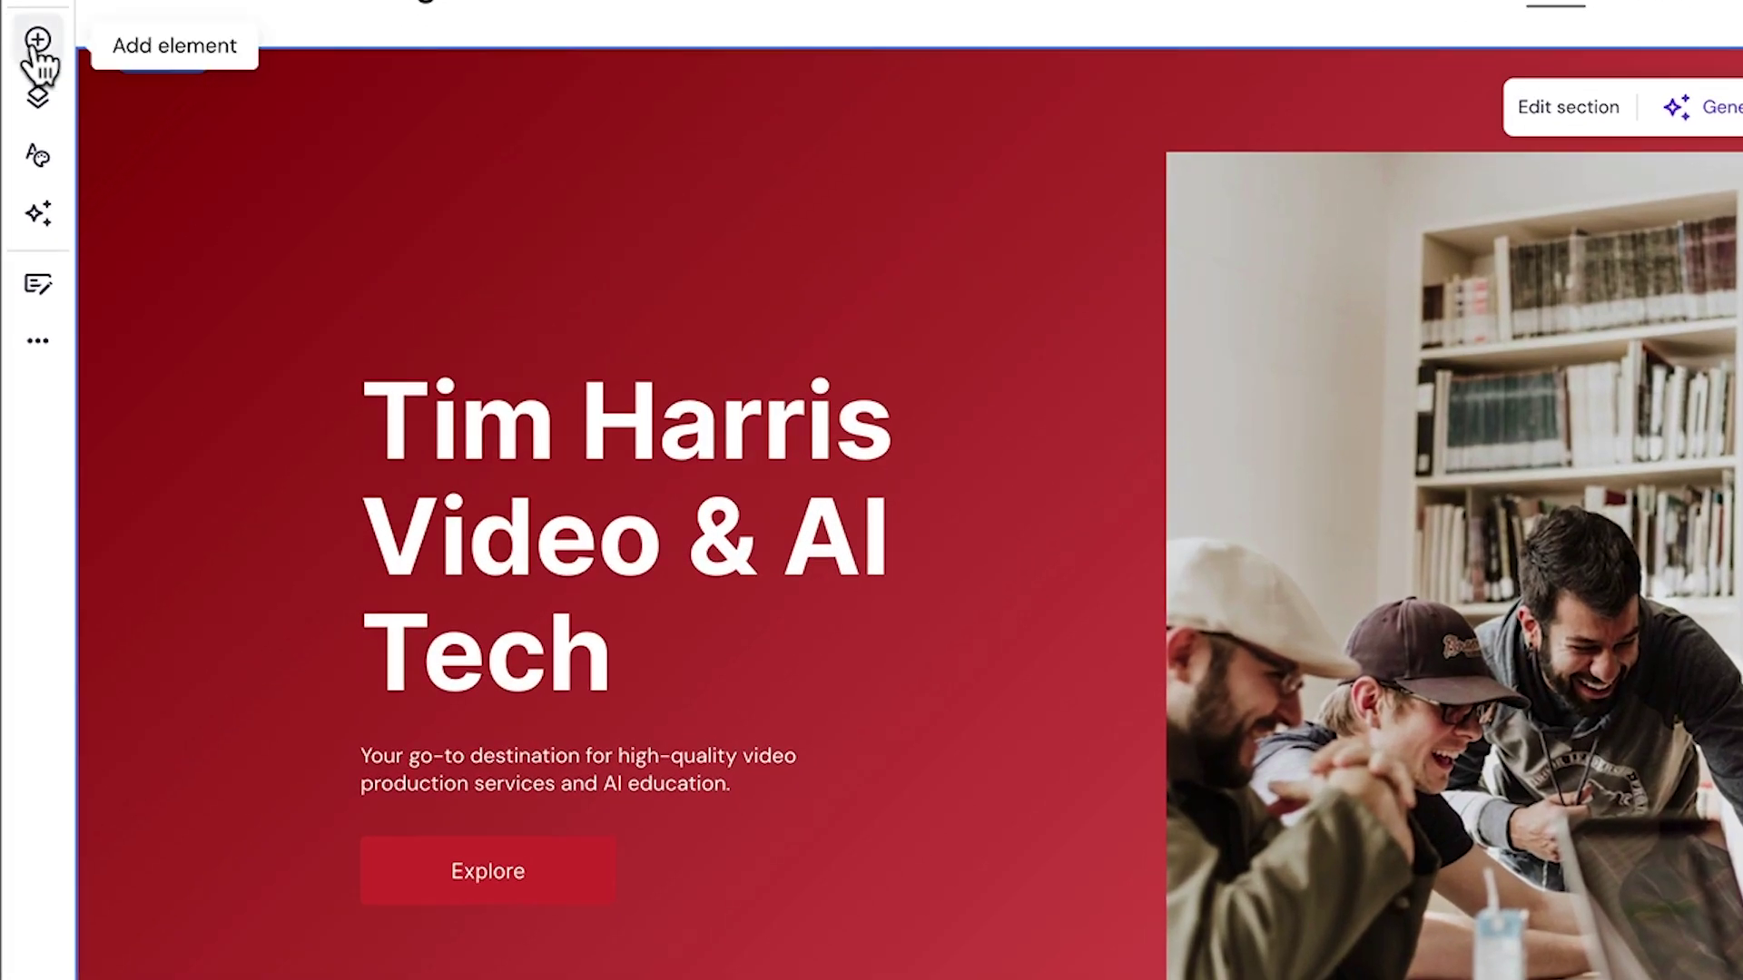
Look through the Add elements panel, the Home page's options and the Website styles font settings.
click(38, 42)
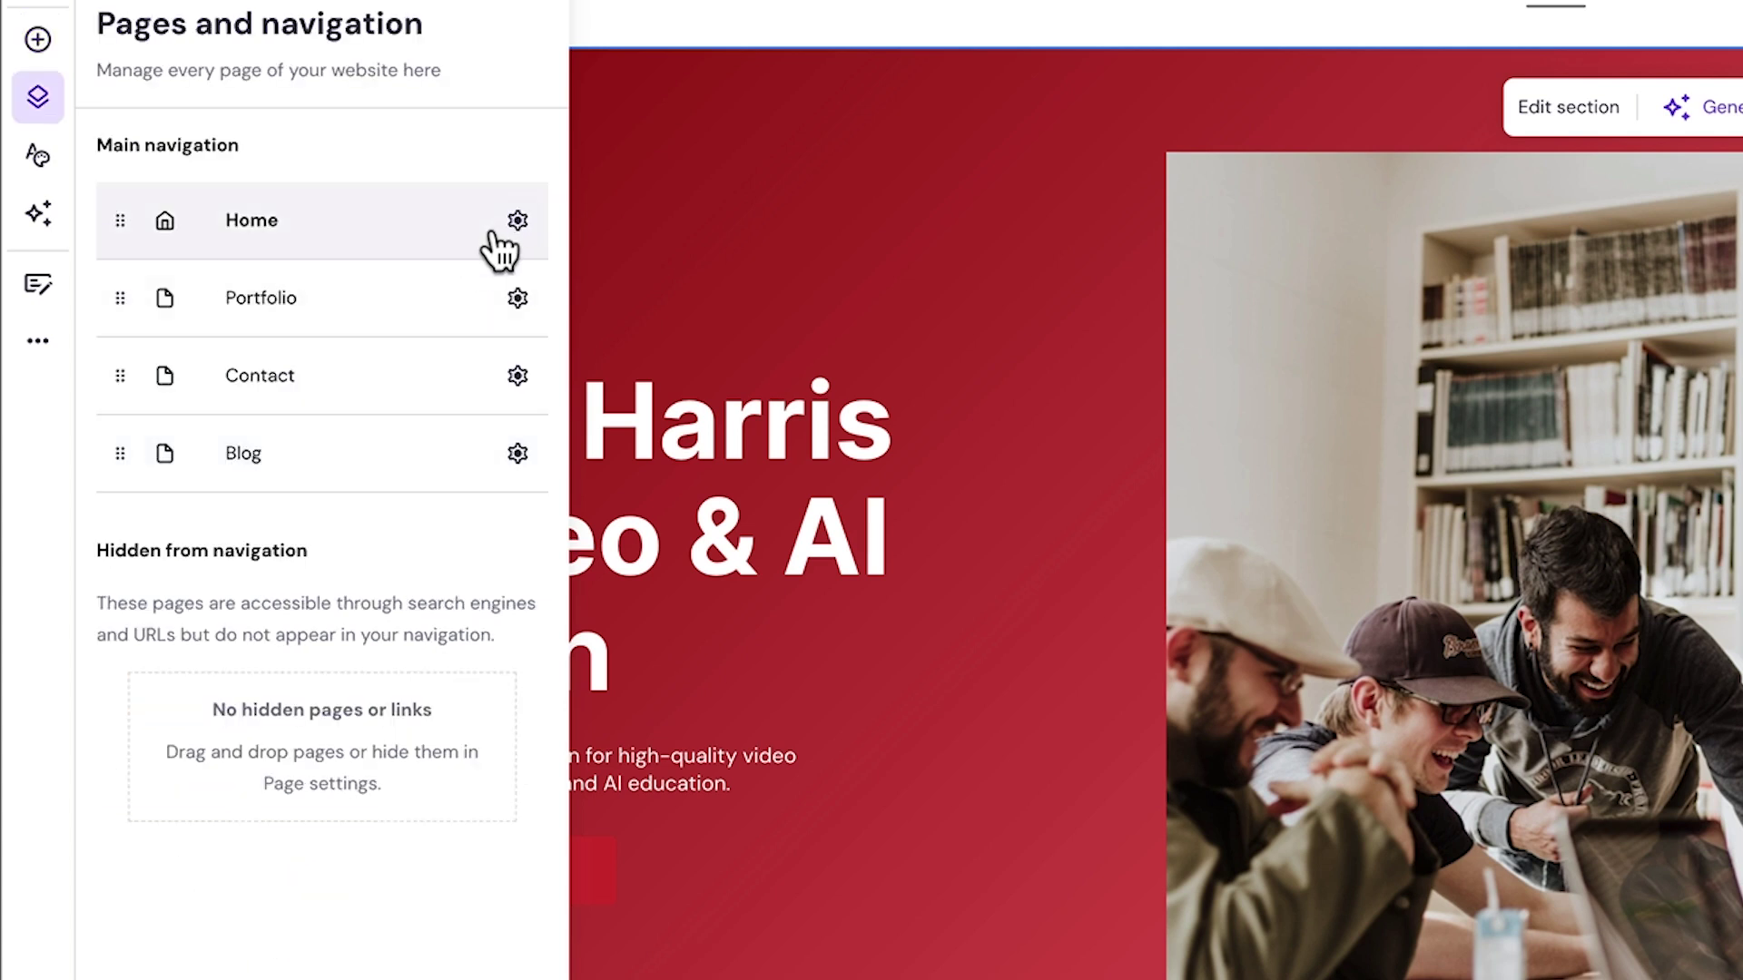
click(517, 222)
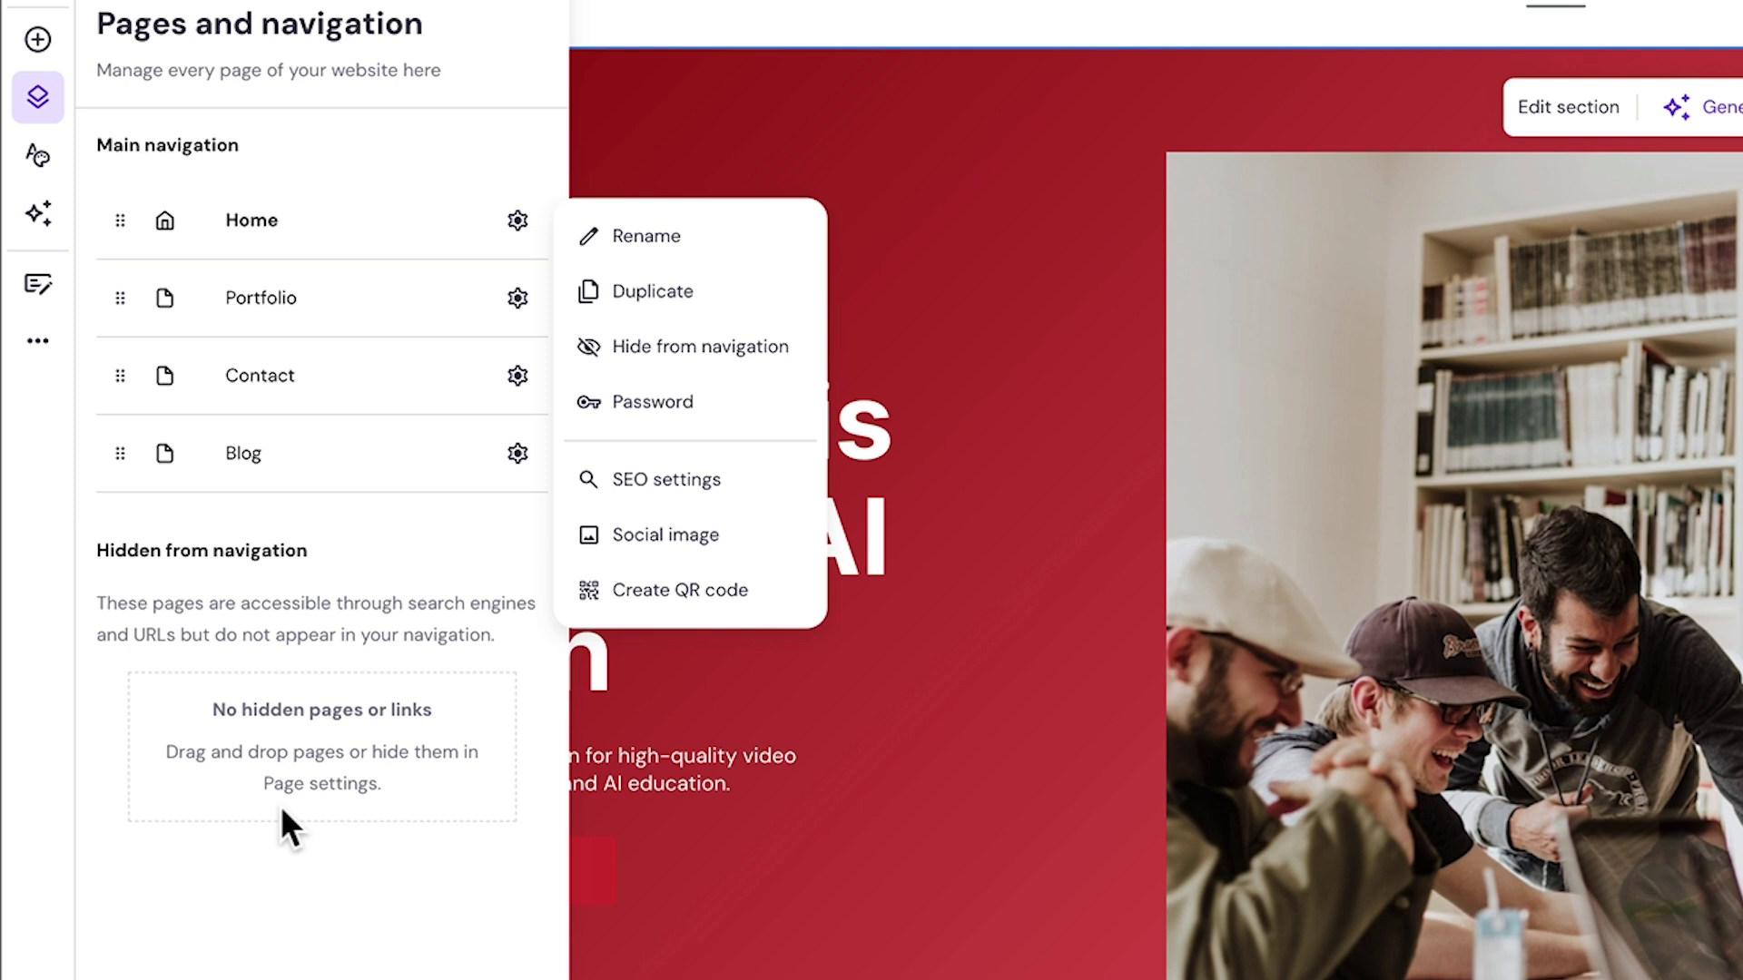
click(40, 156)
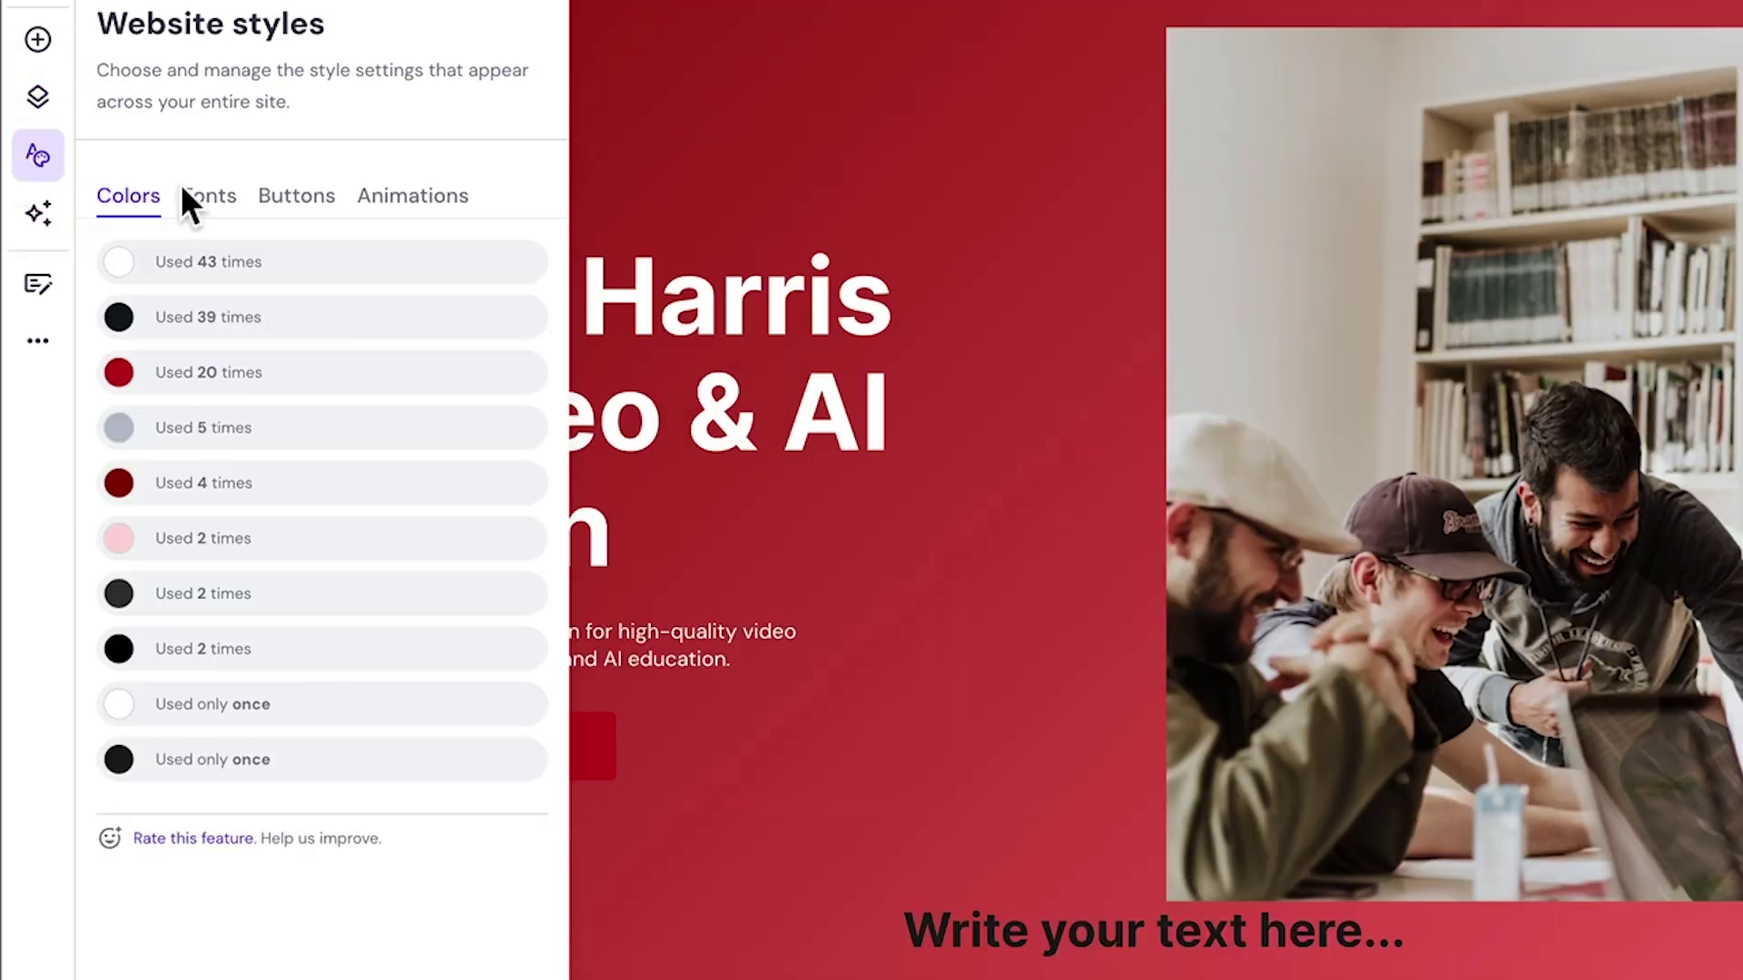
click(201, 199)
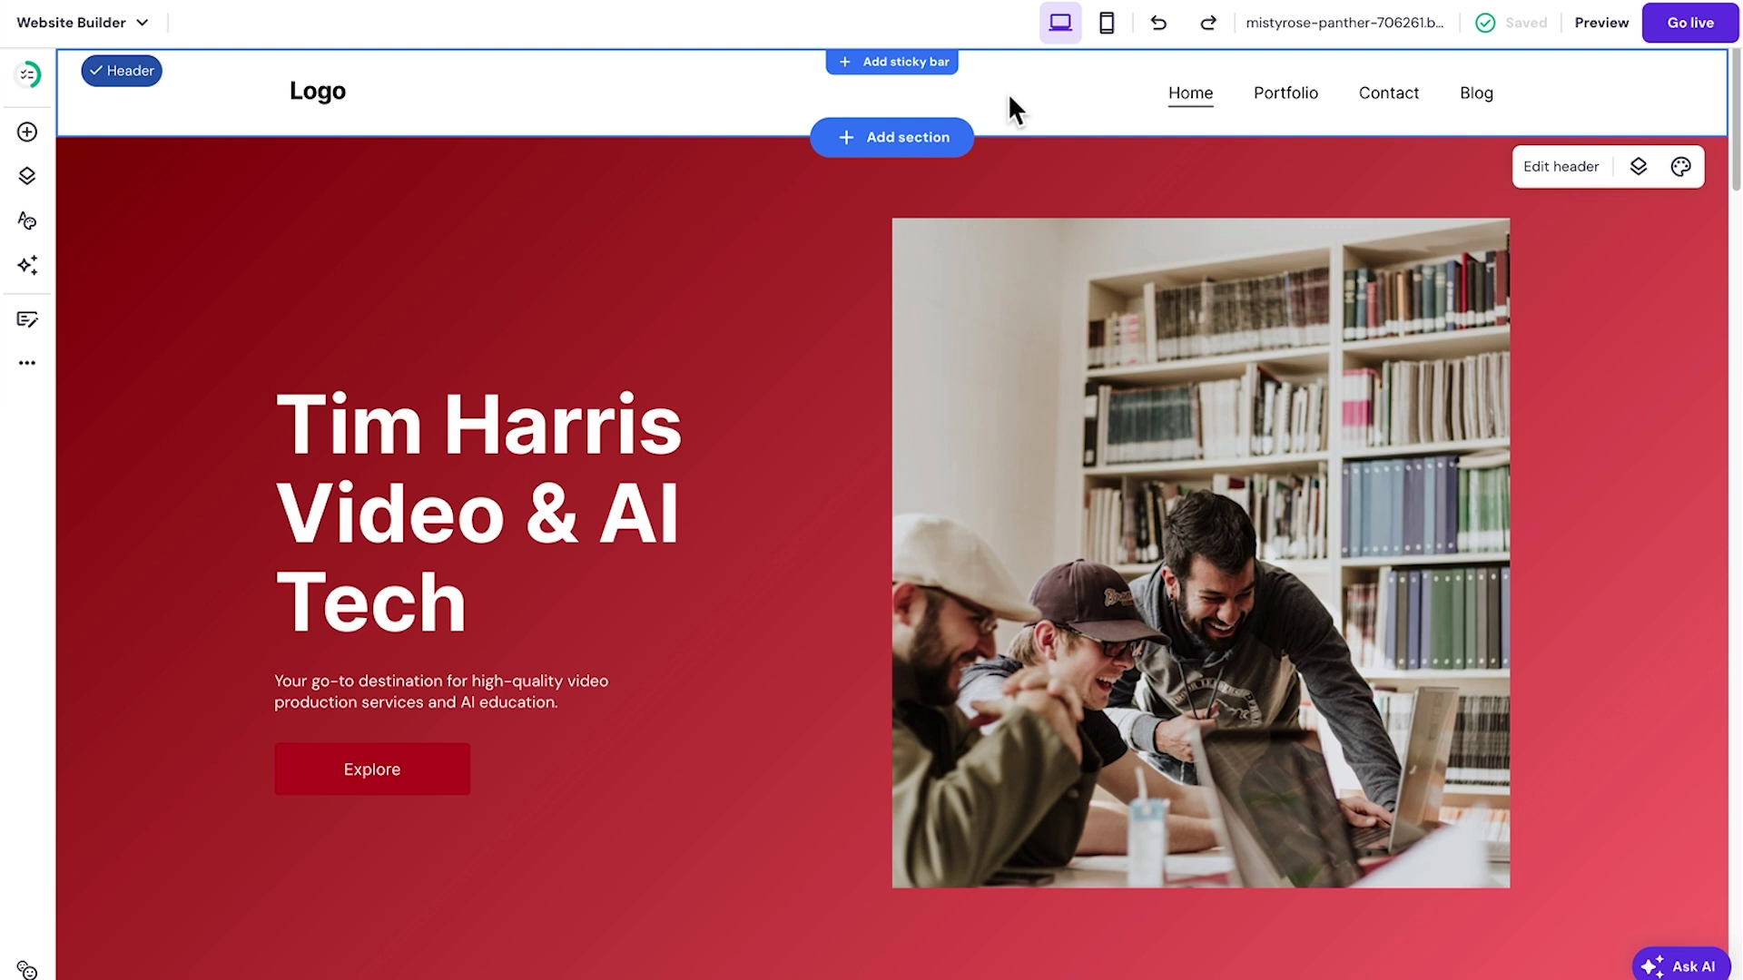
Replace the header logo with a new image from the Media library.
click(309, 102)
double_click(309, 103)
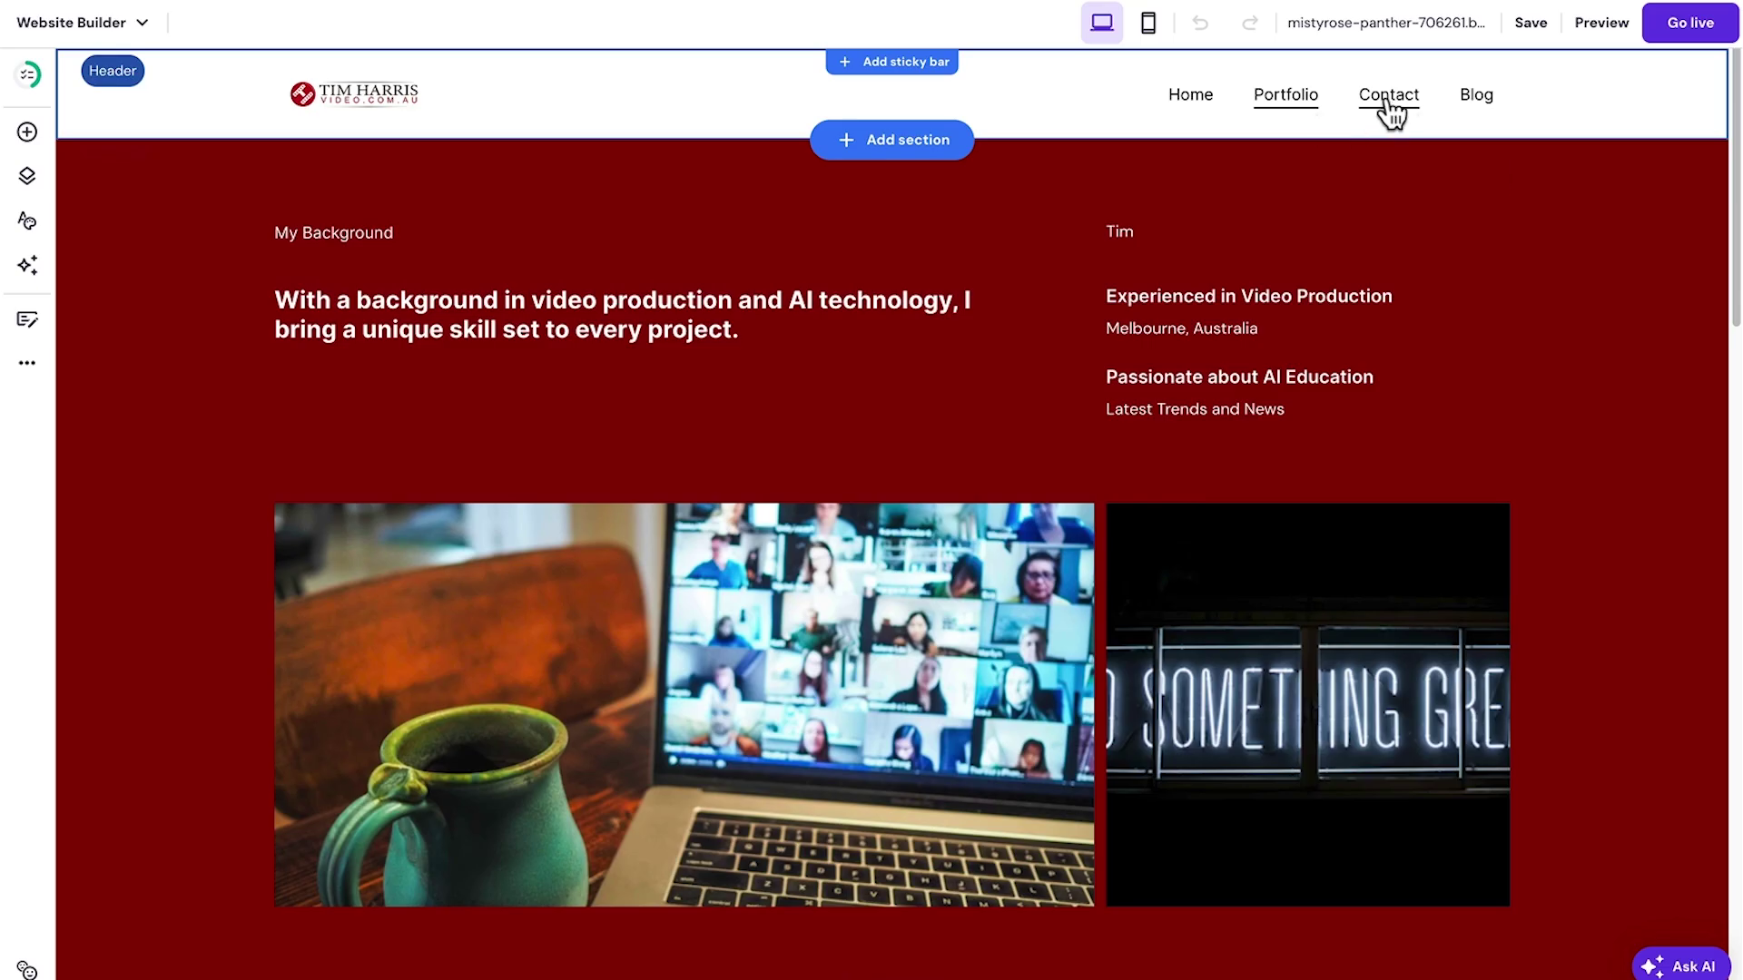
click(1389, 96)
click(1210, 91)
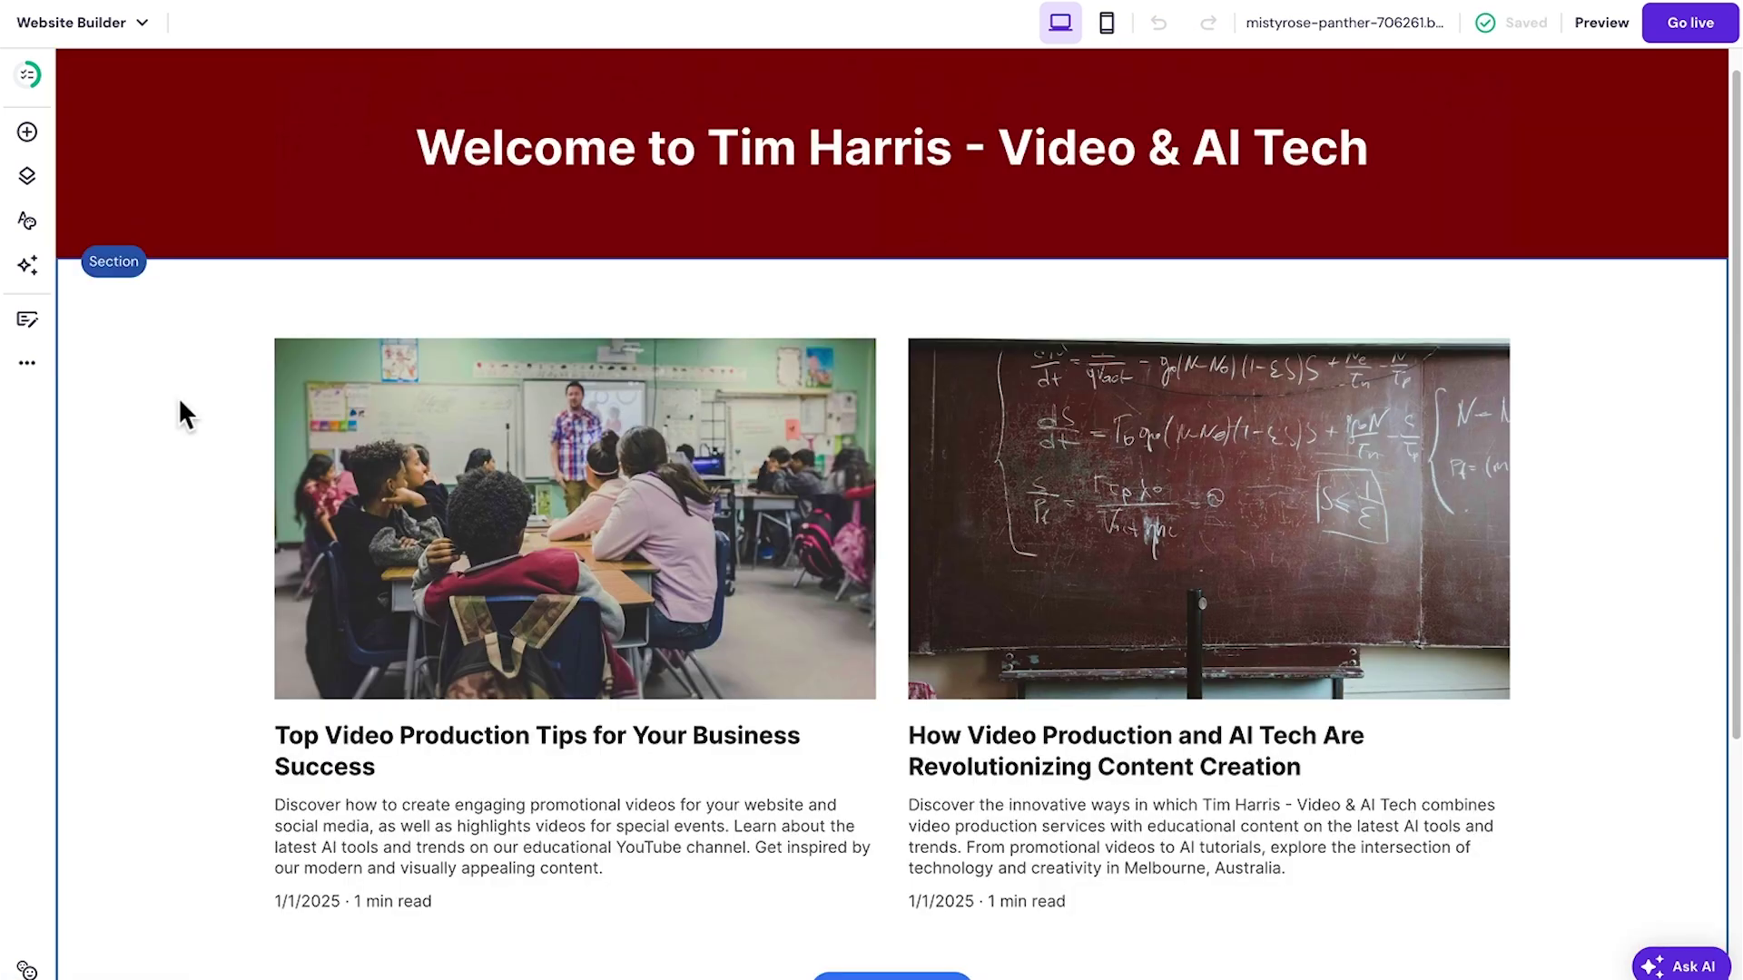
Generate an AI blog post in Casual tone, 300-500 words, on five reasons to use an AI chatbot.
click(28, 266)
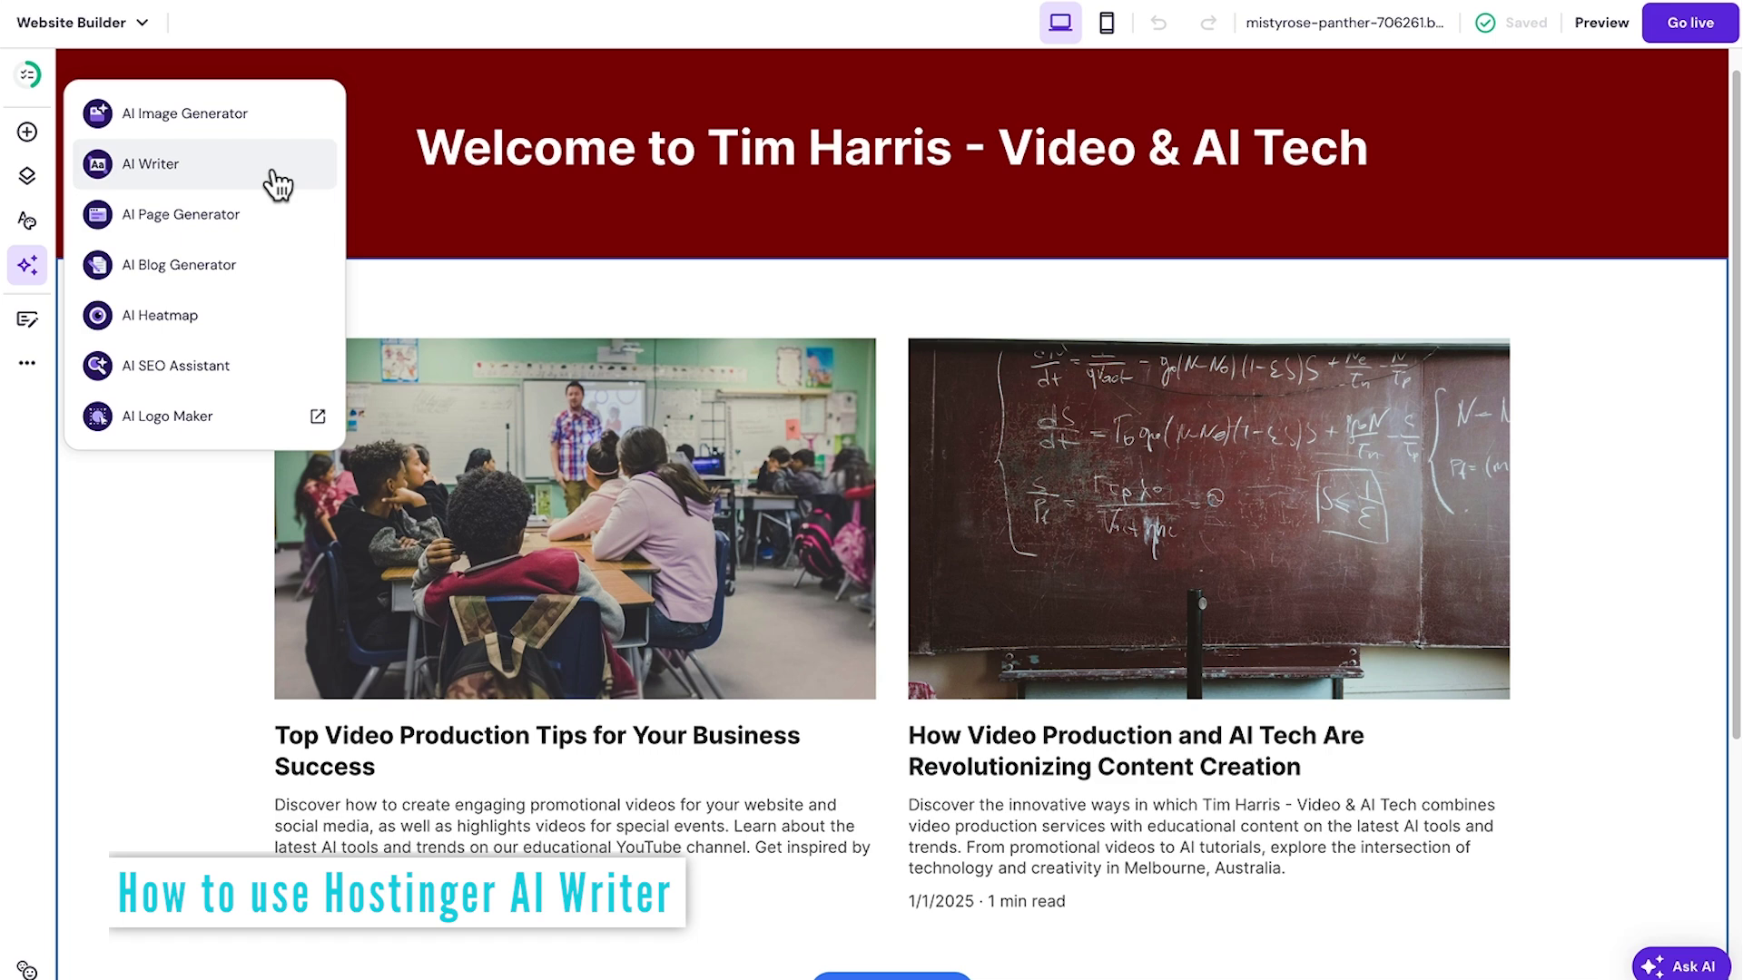
click(29, 328)
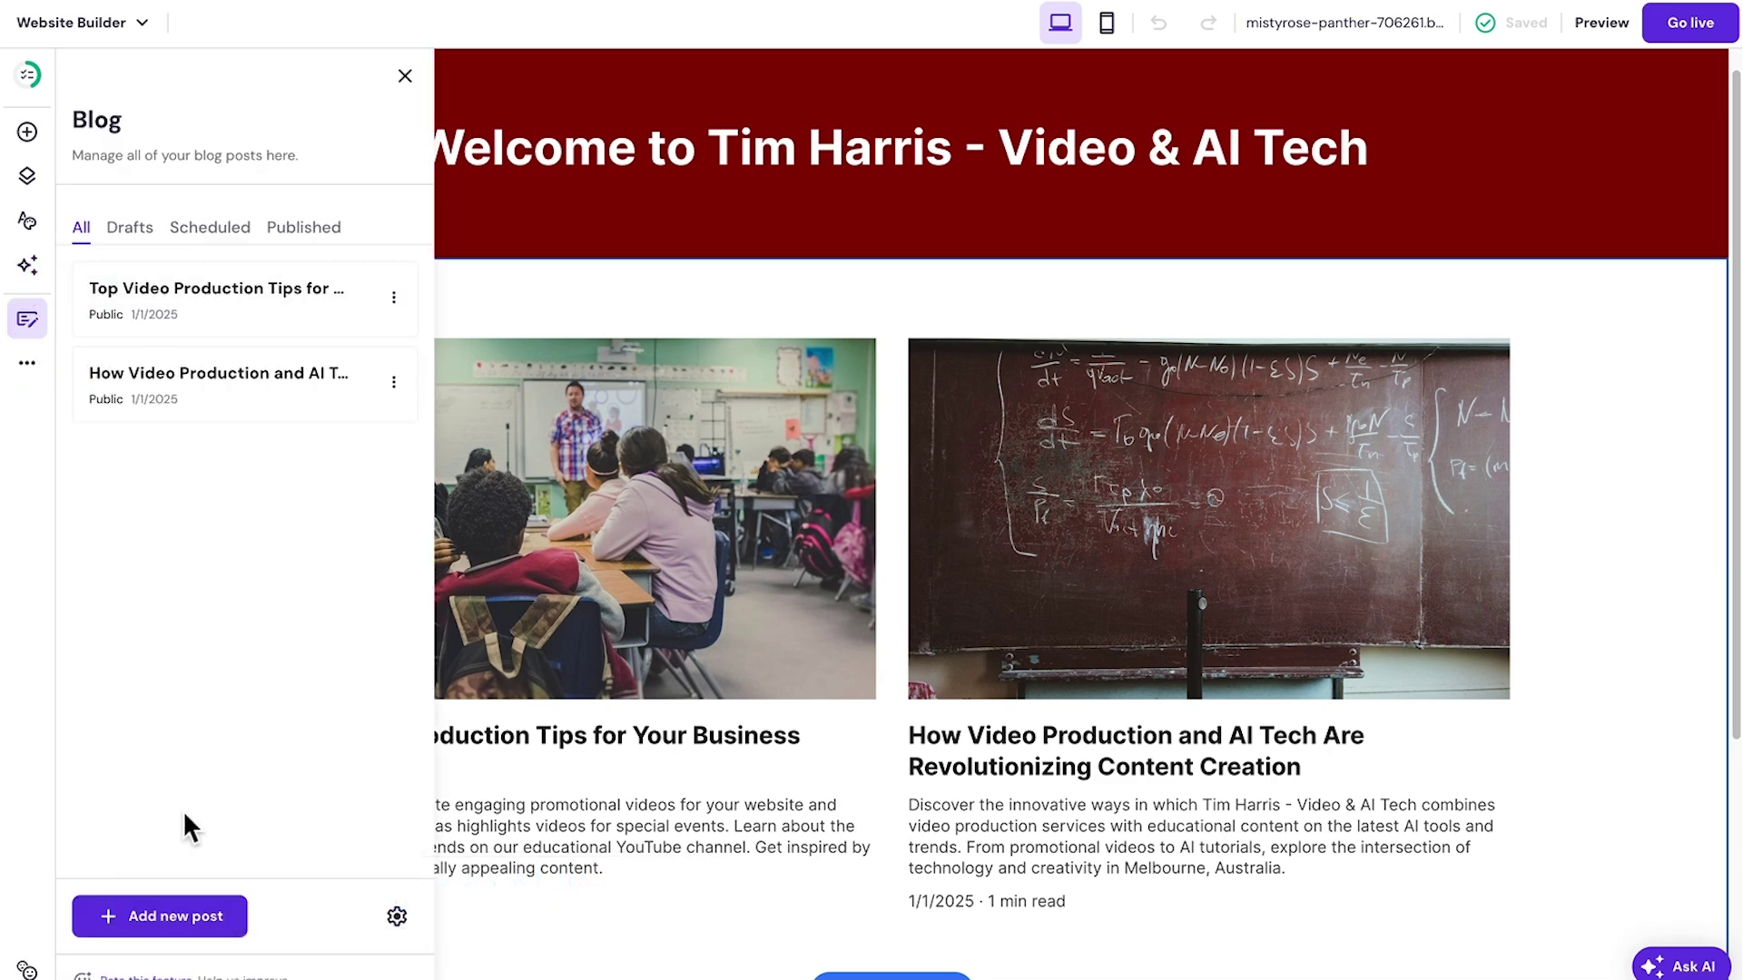
click(172, 917)
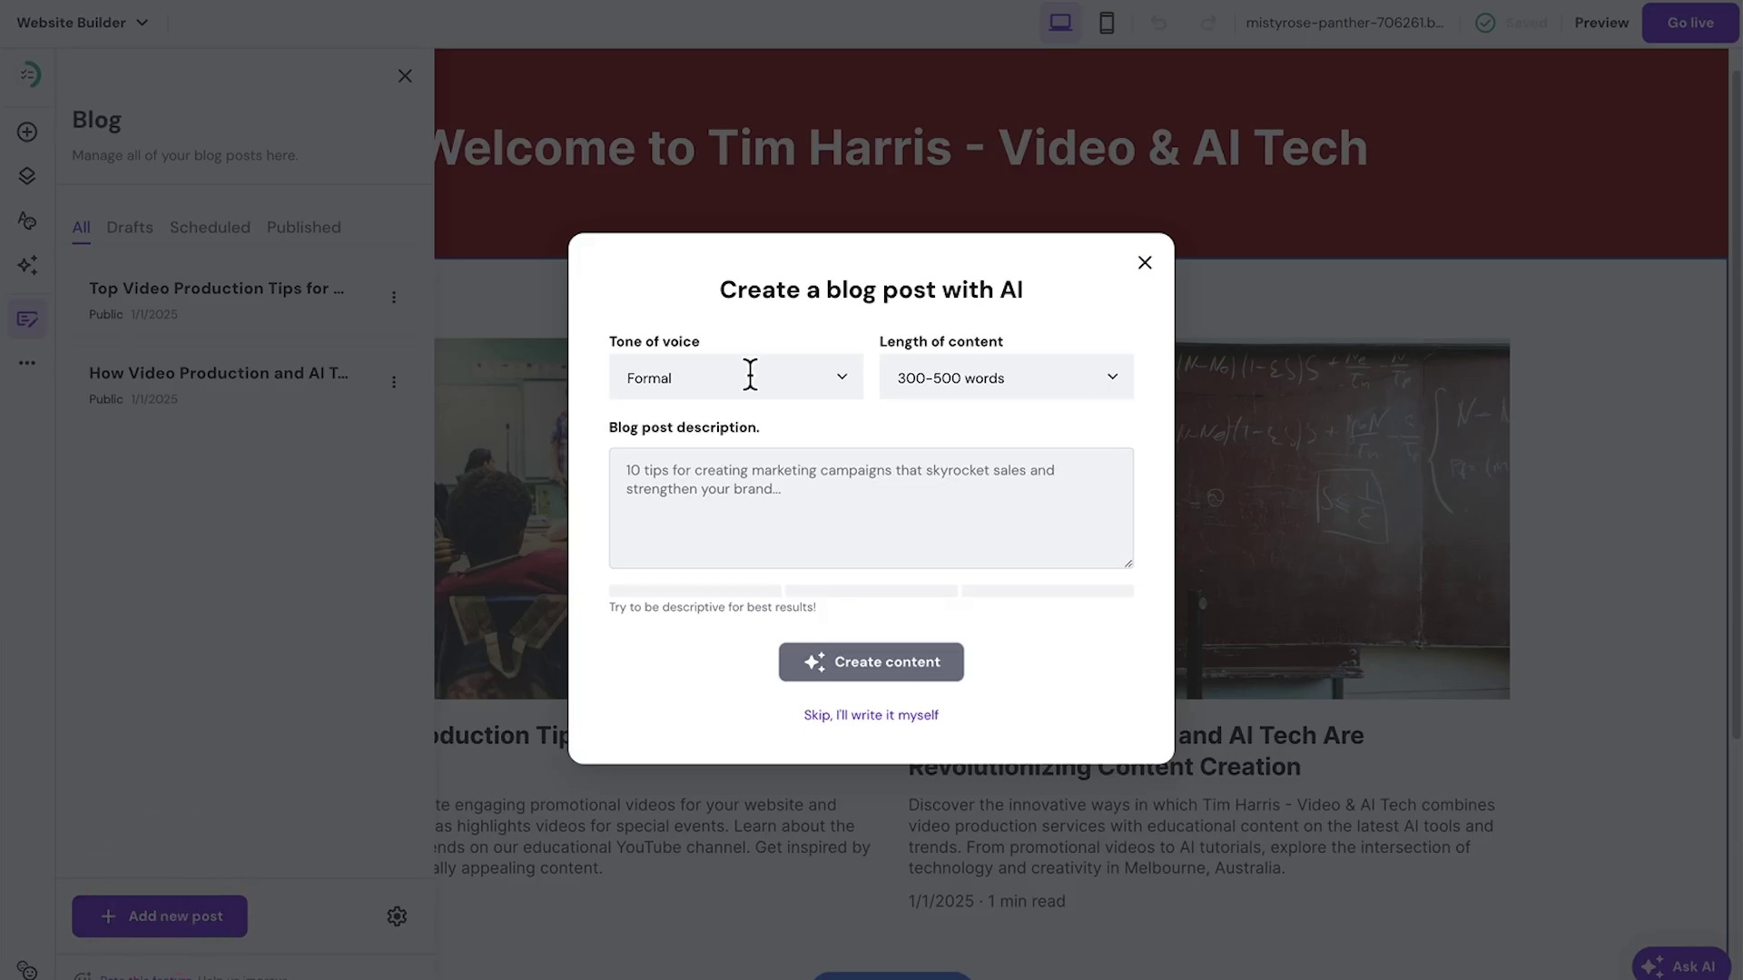
click(750, 375)
click(669, 505)
click(677, 469)
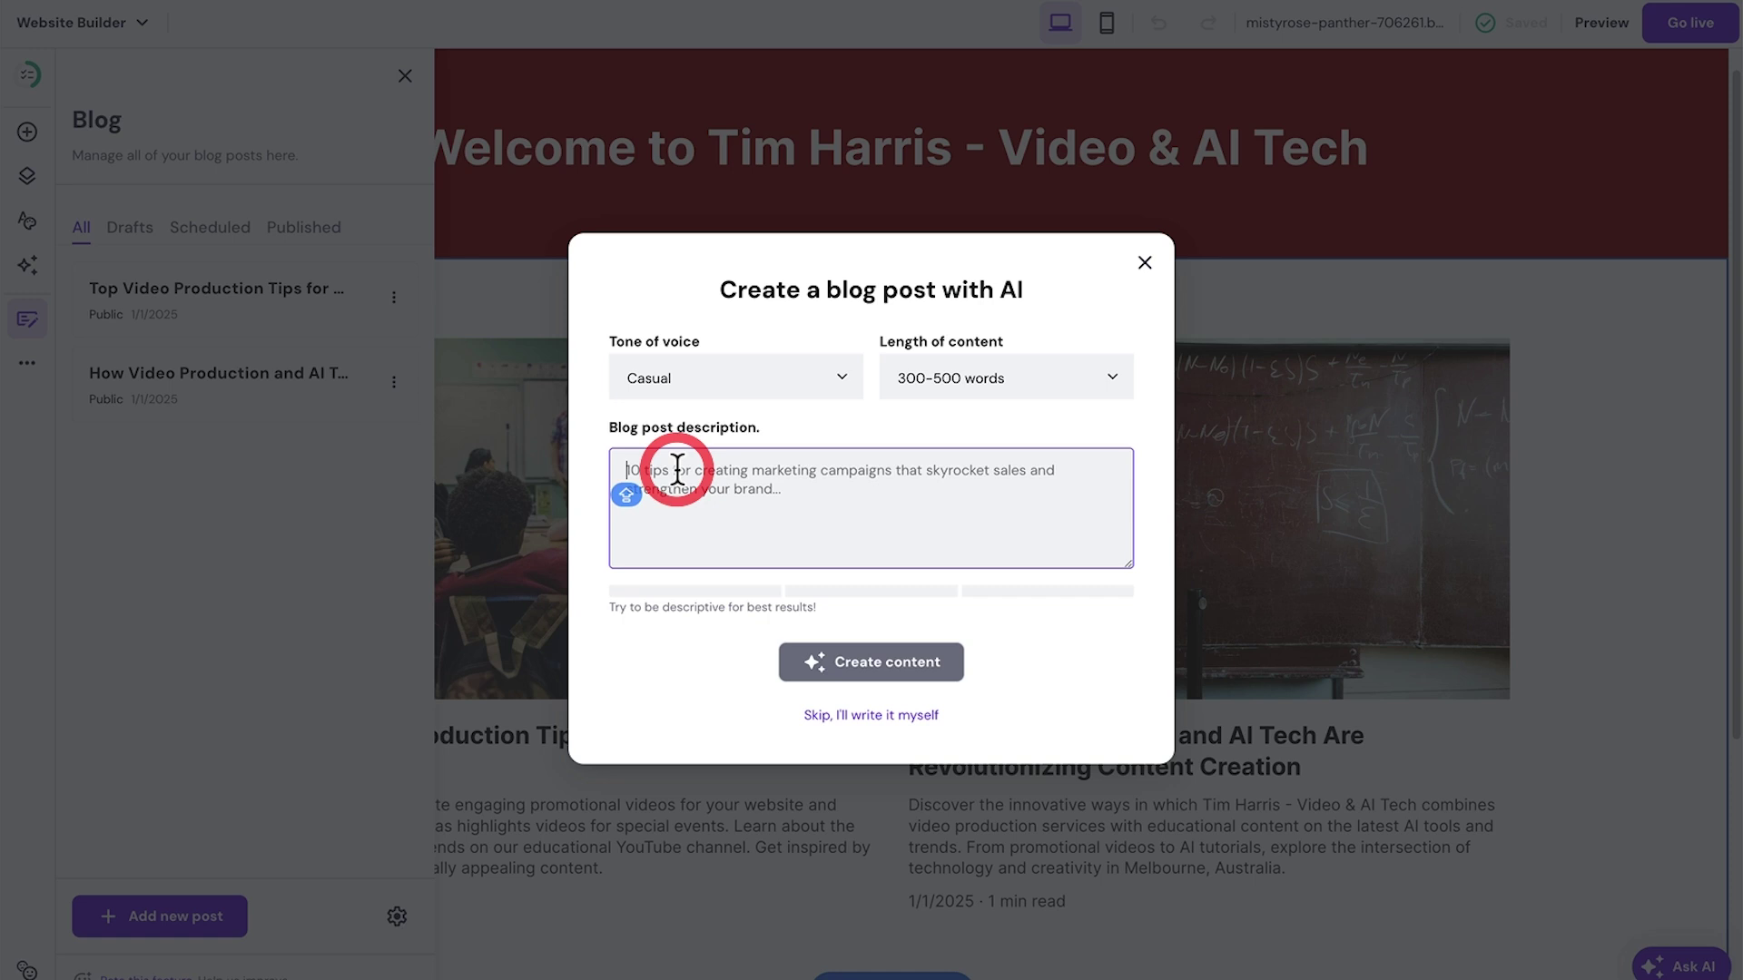
text(Write me a short blog post on 5 reasons why you should use an ai chatbot on your businesses website)
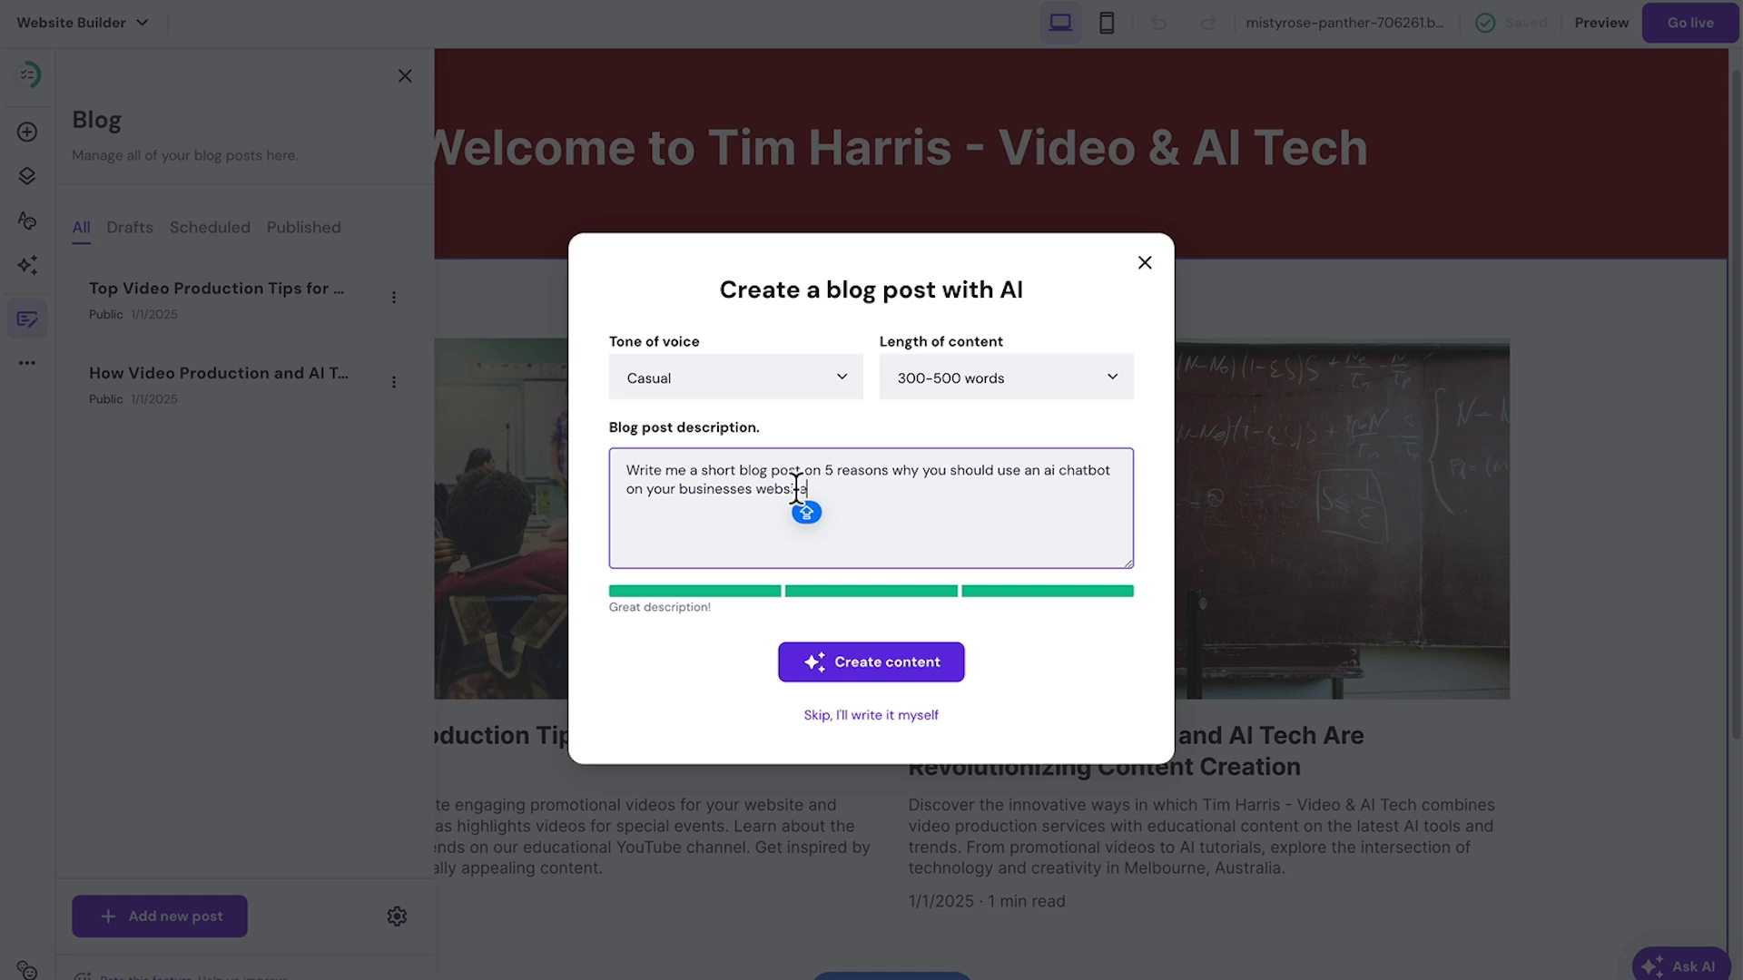
click(867, 668)
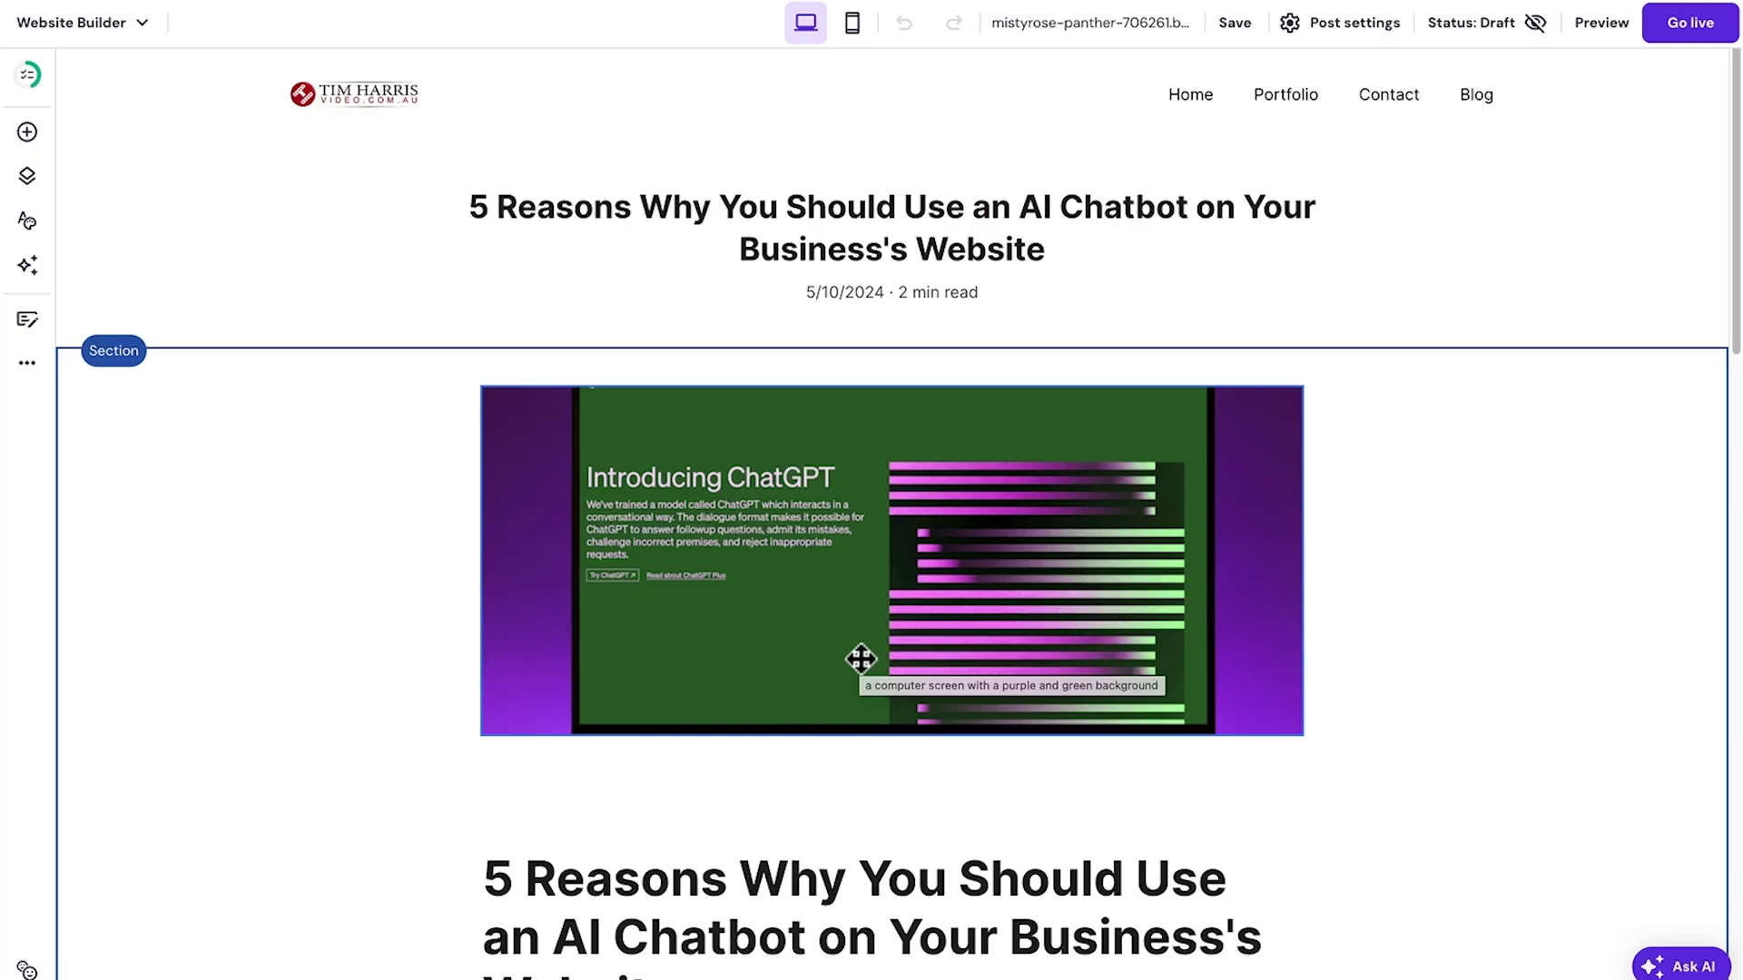
Scroll through the generated AI chatbot draft to review its five reasons and conclusion.
scroll(417, 630, down, 3)
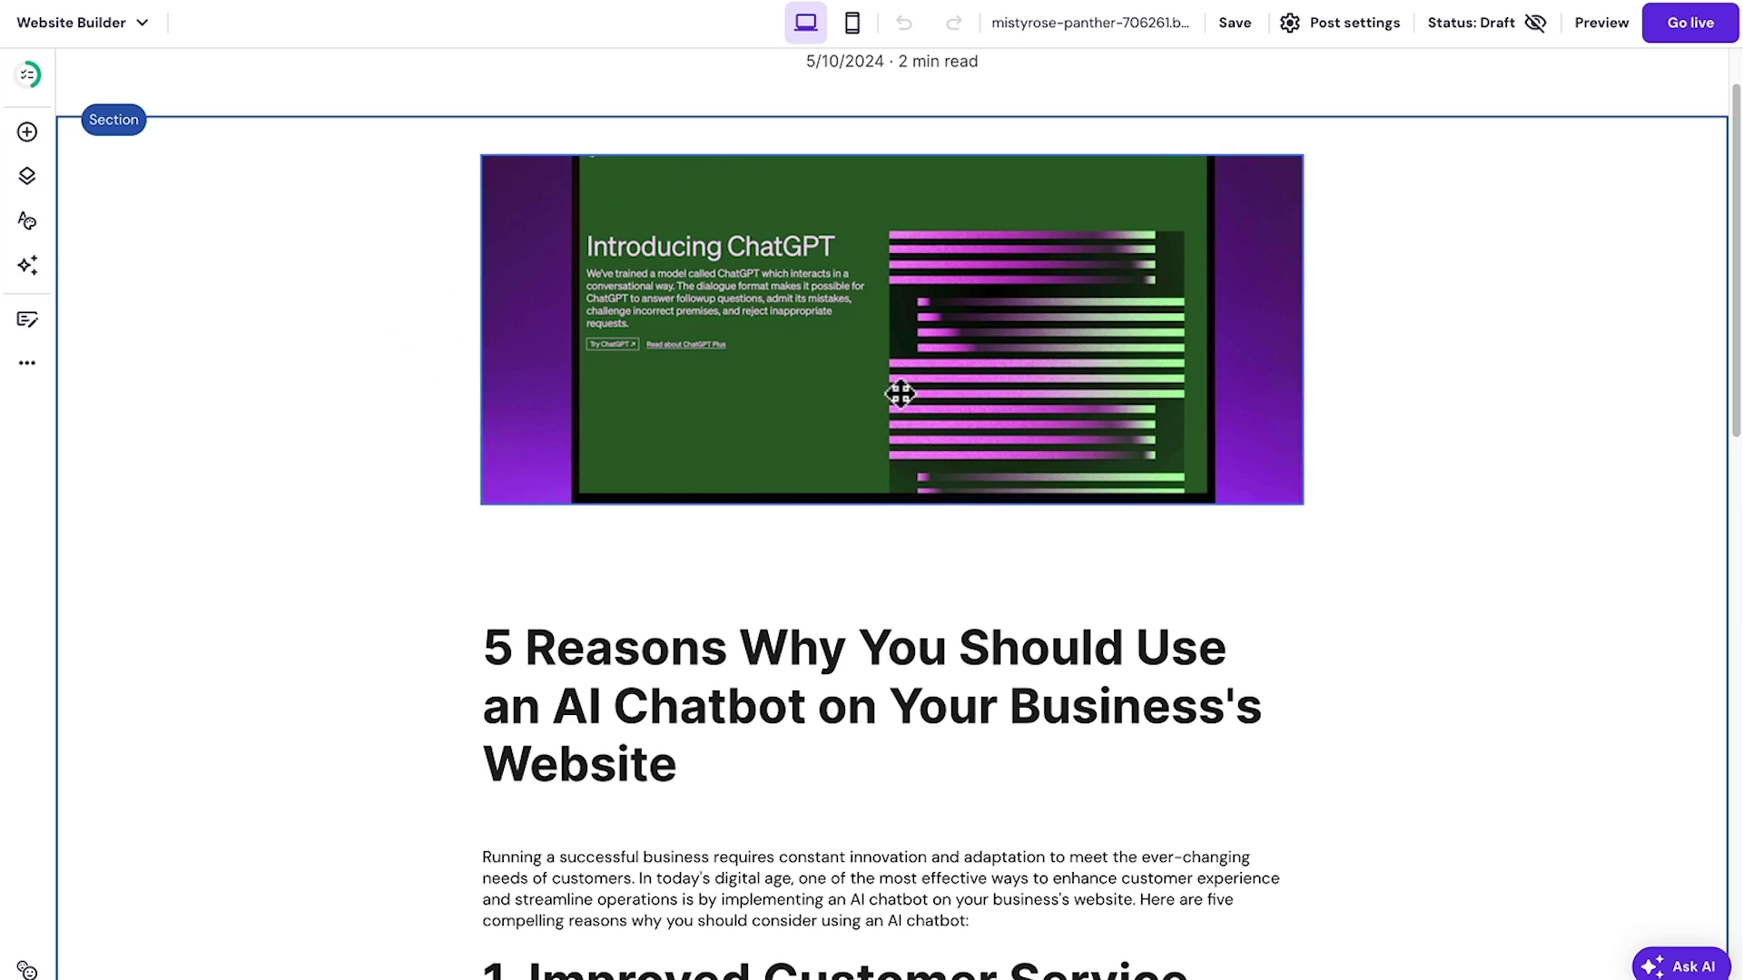
scroll(361, 406, down, 6)
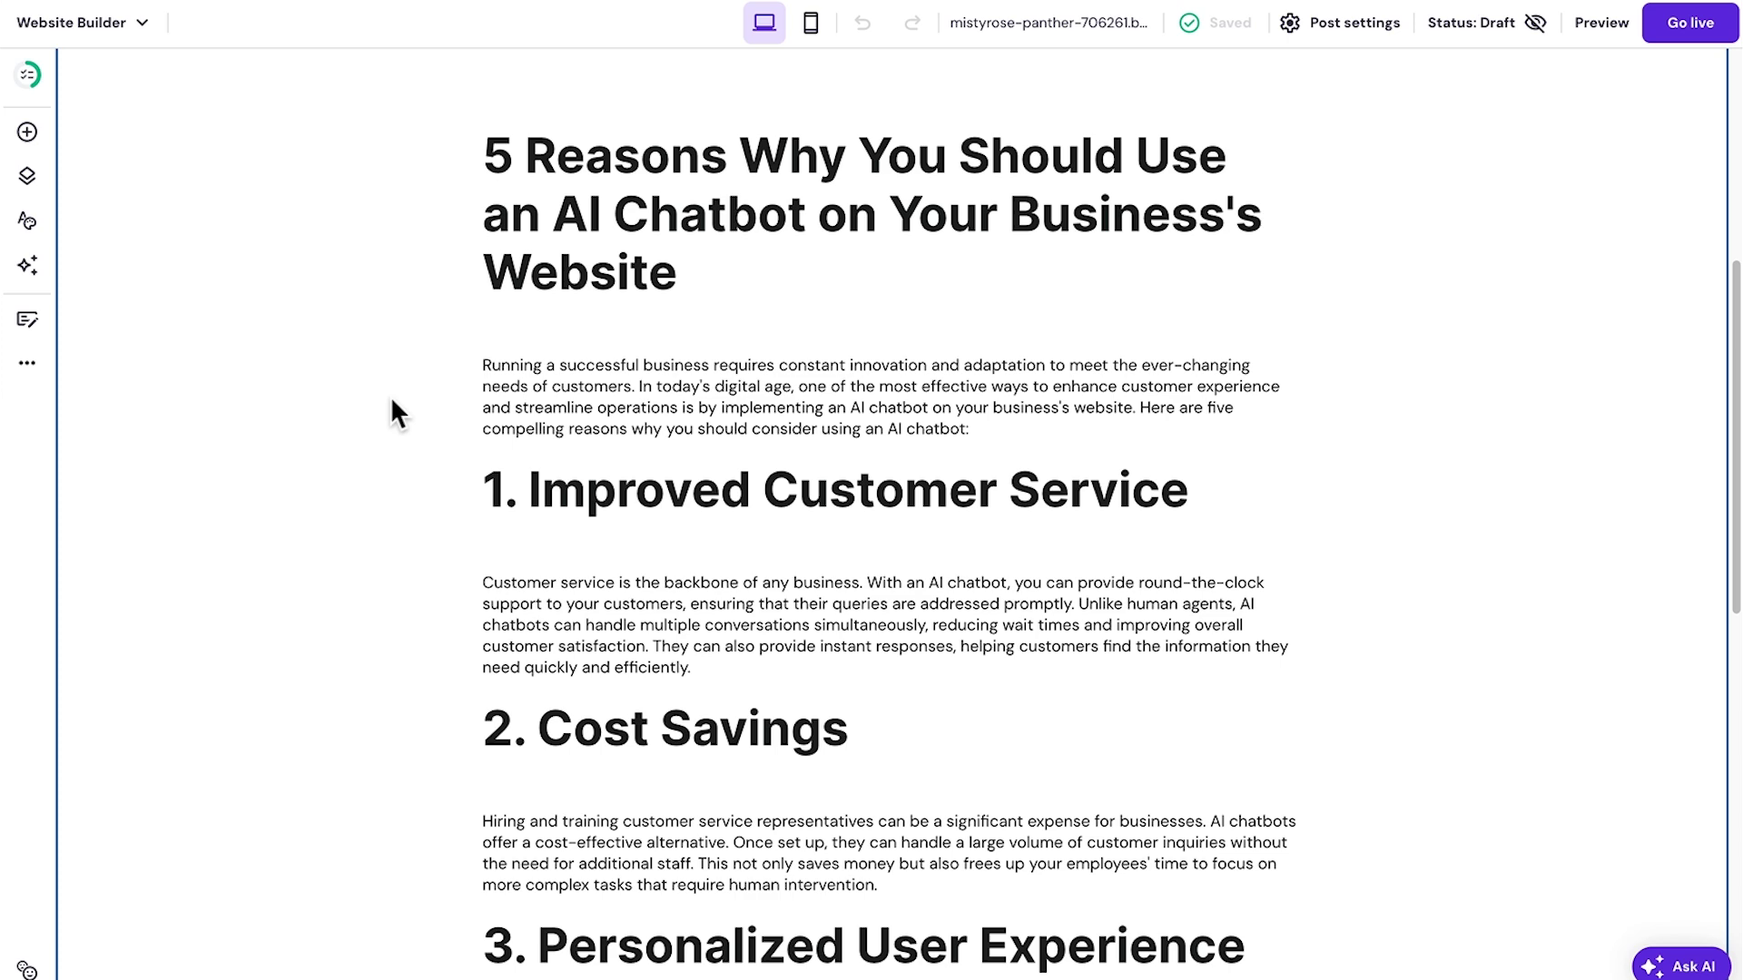
scroll(432, 448, down, 3)
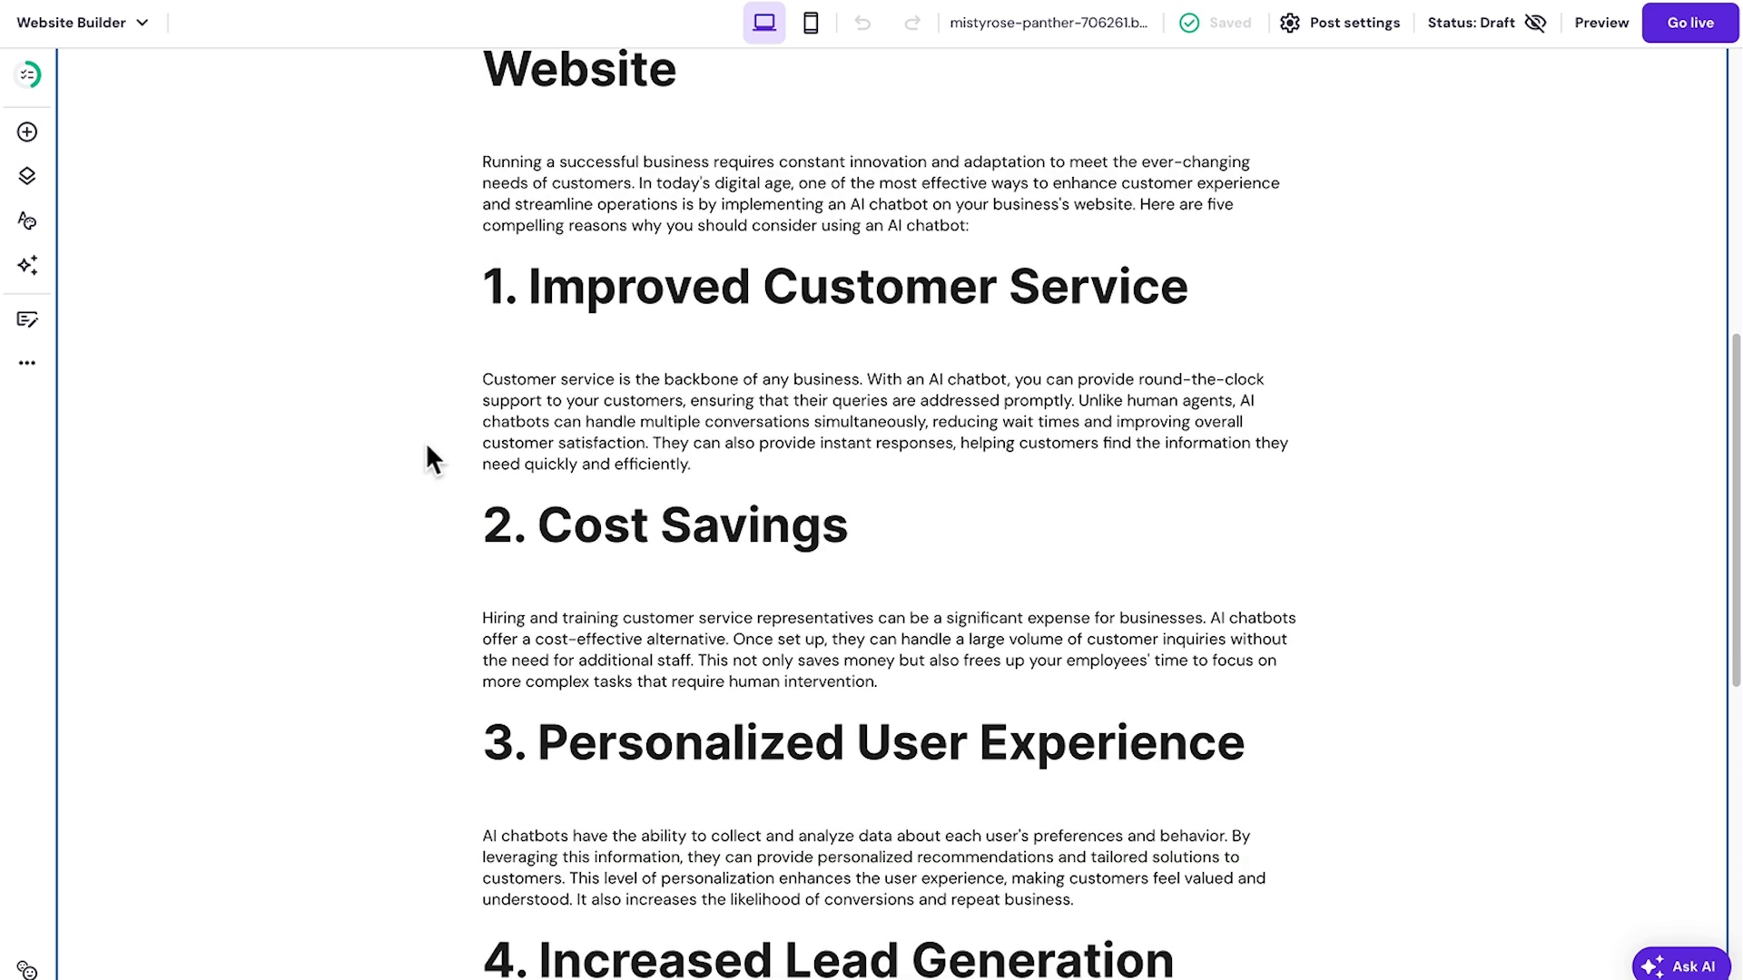
scroll(425, 444, down, 5)
scroll(412, 499, down, 3)
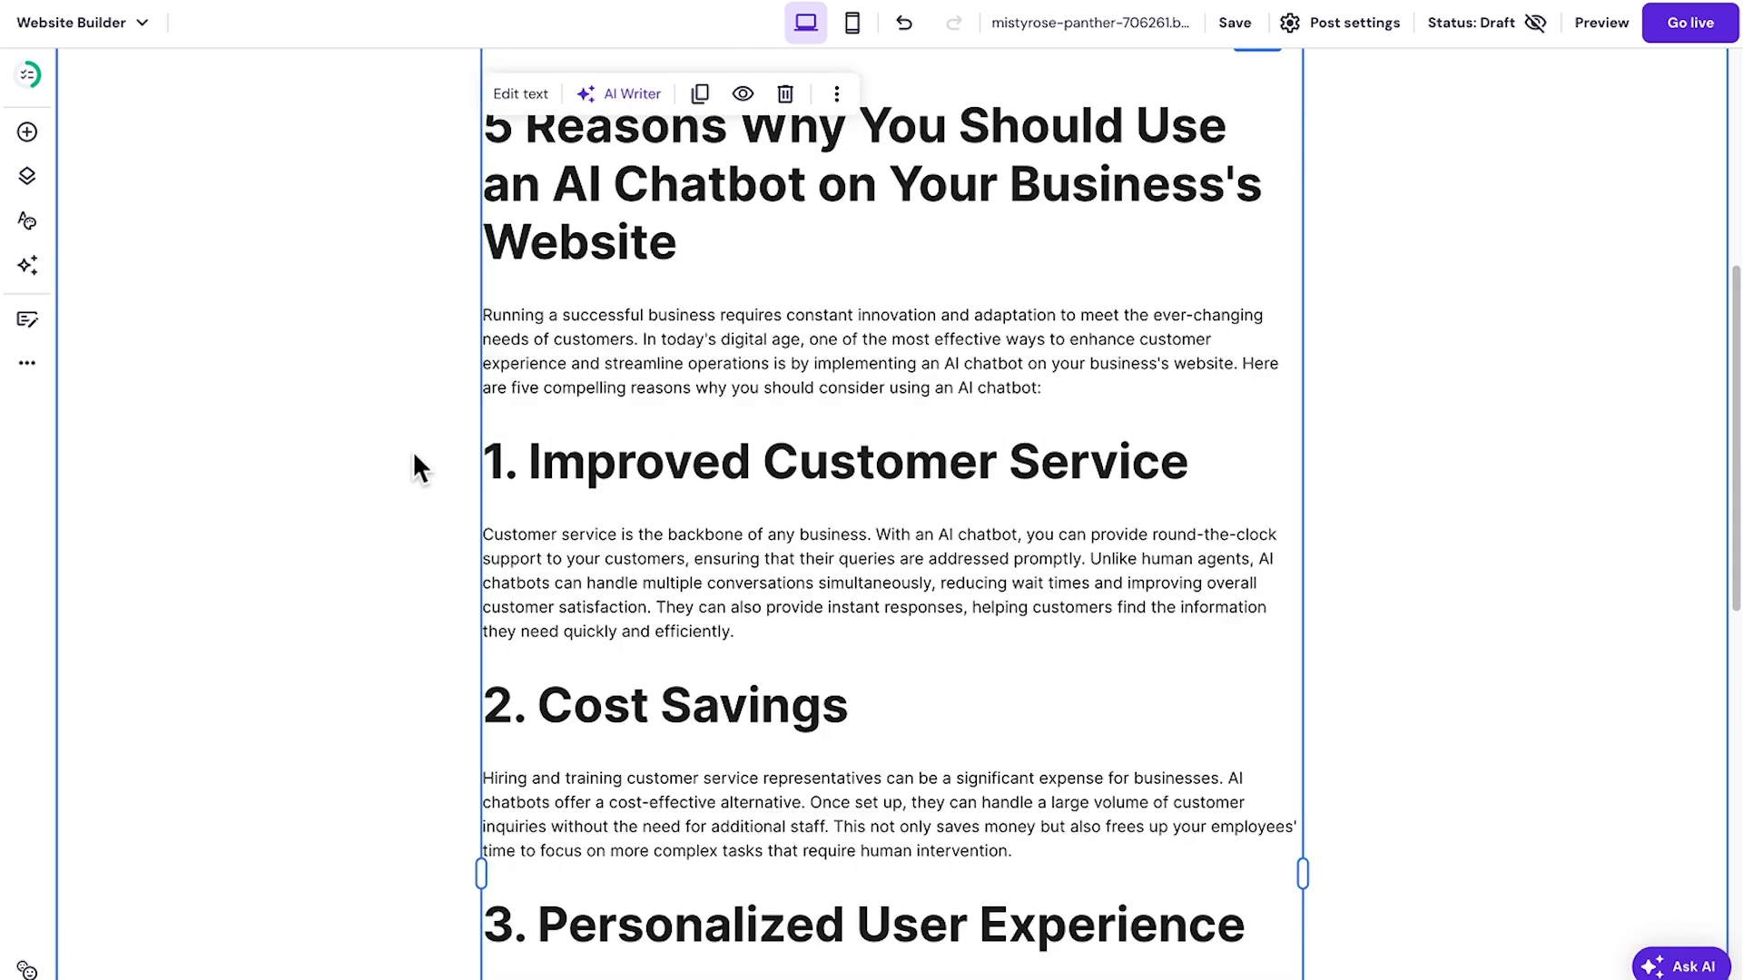
scroll(414, 456, down, 1)
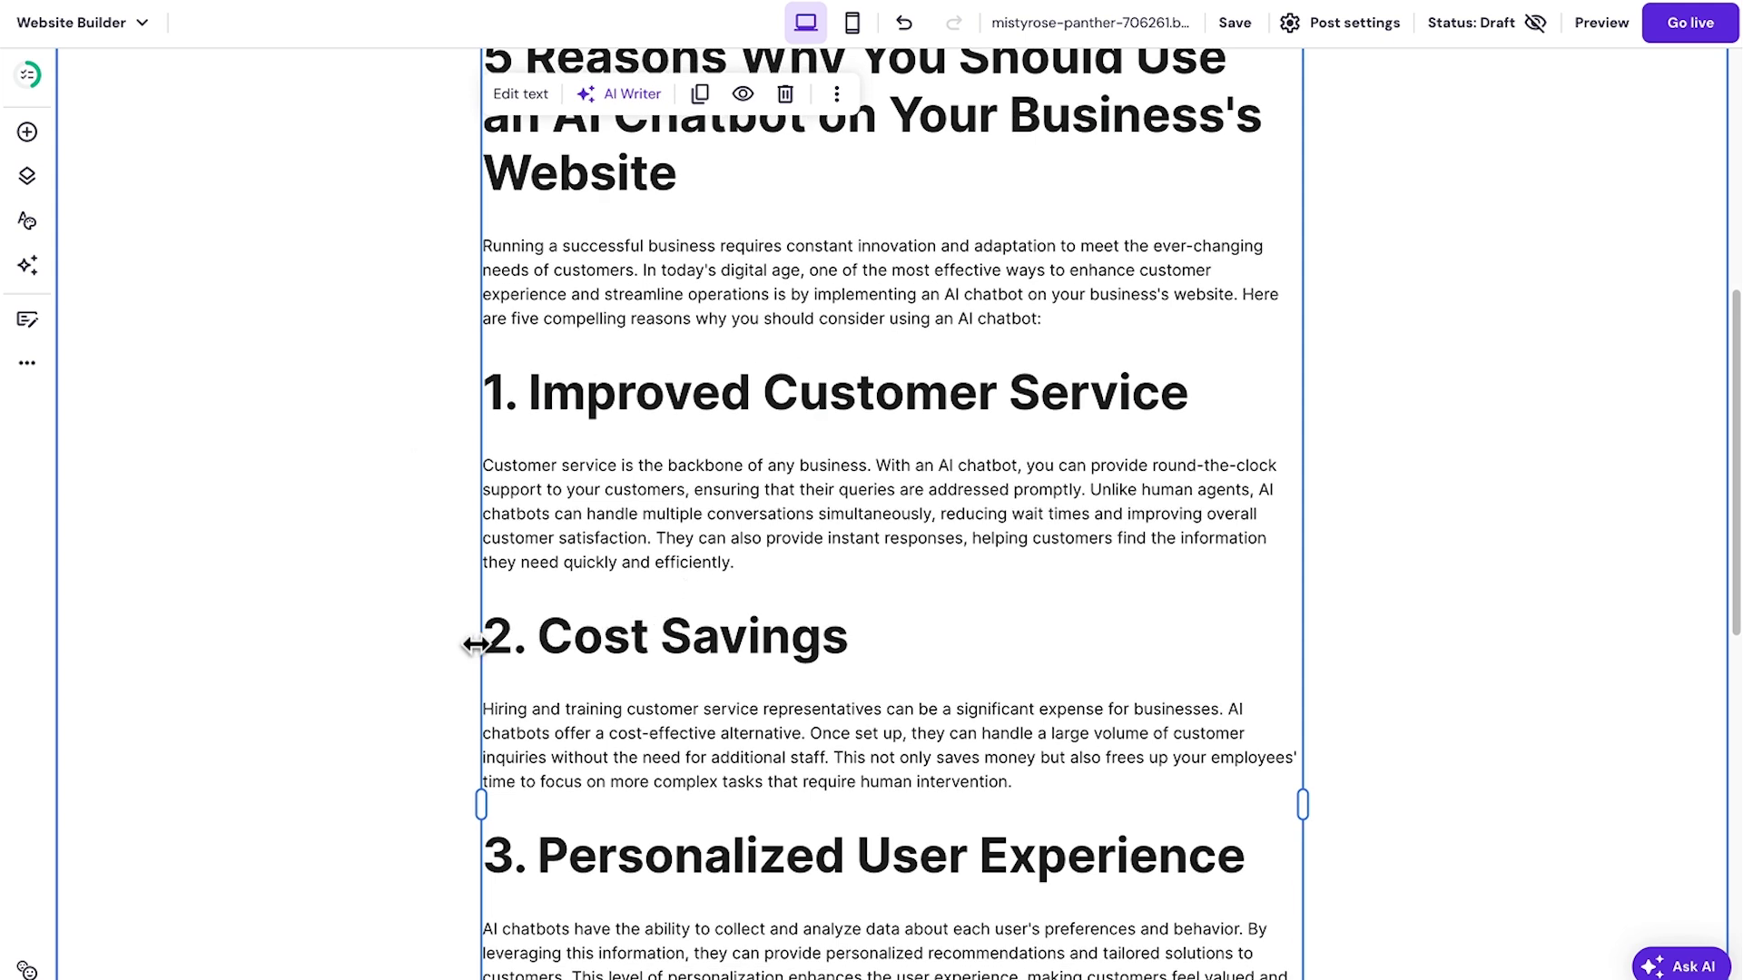
scroll(468, 647, down, 8)
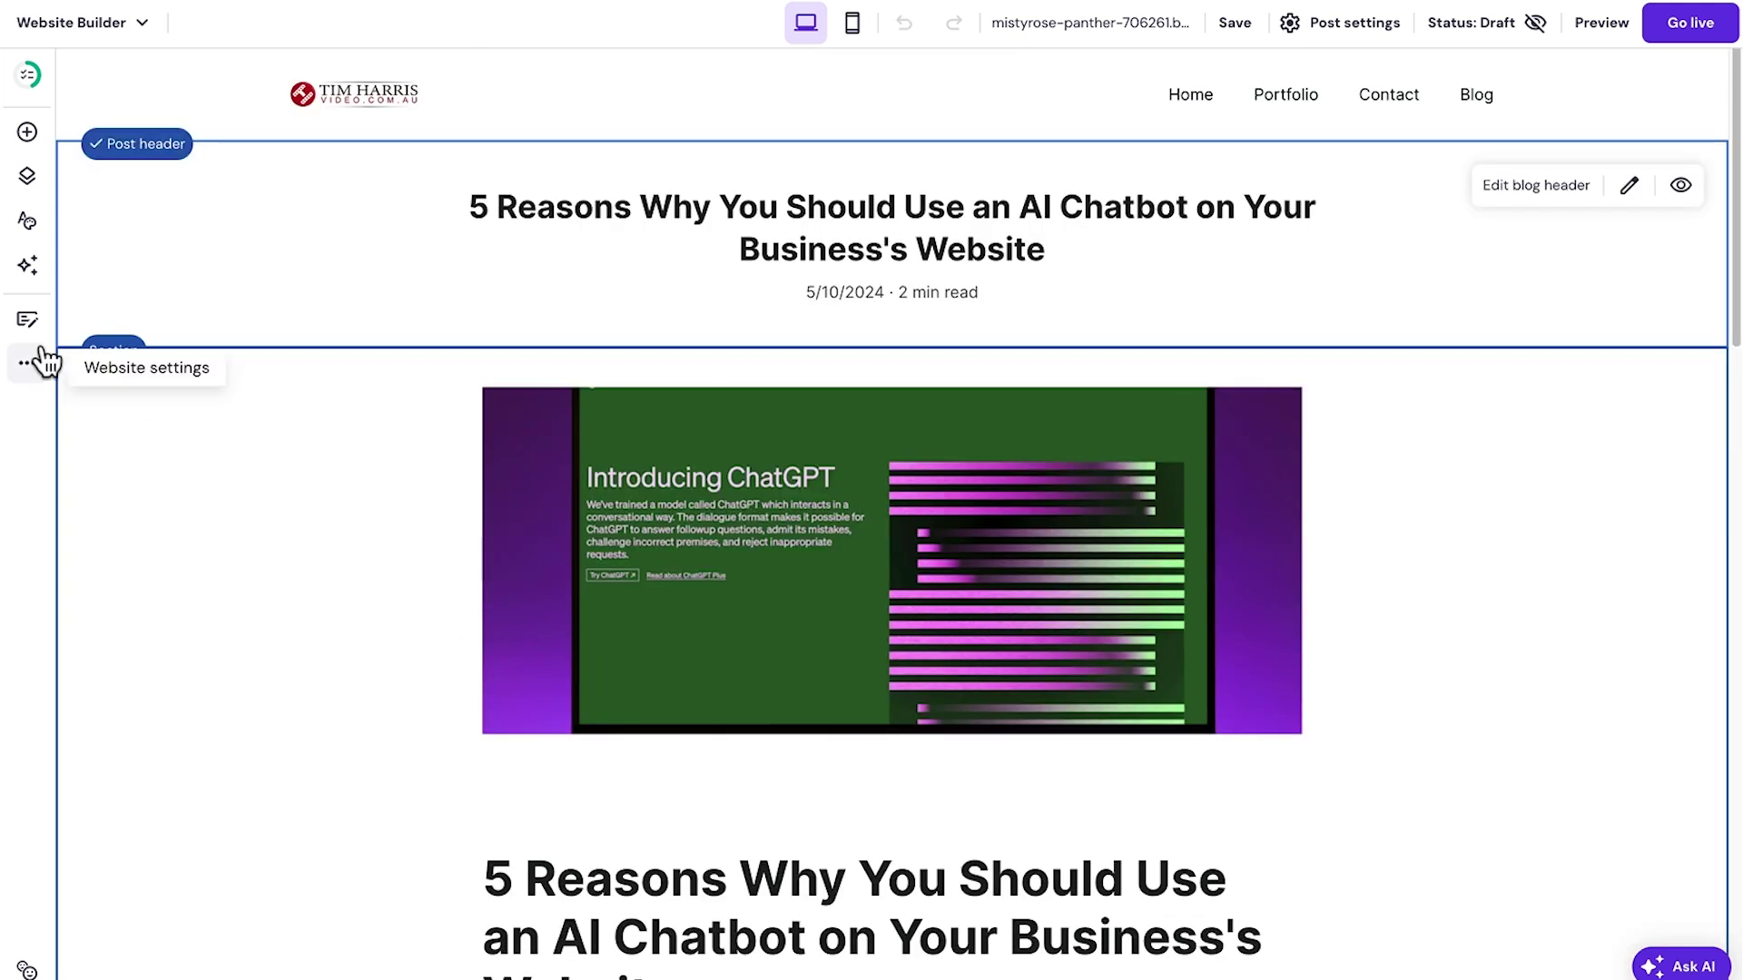
Publish the AI chatbot post and check it appears on the Blog listing page.
click(34, 324)
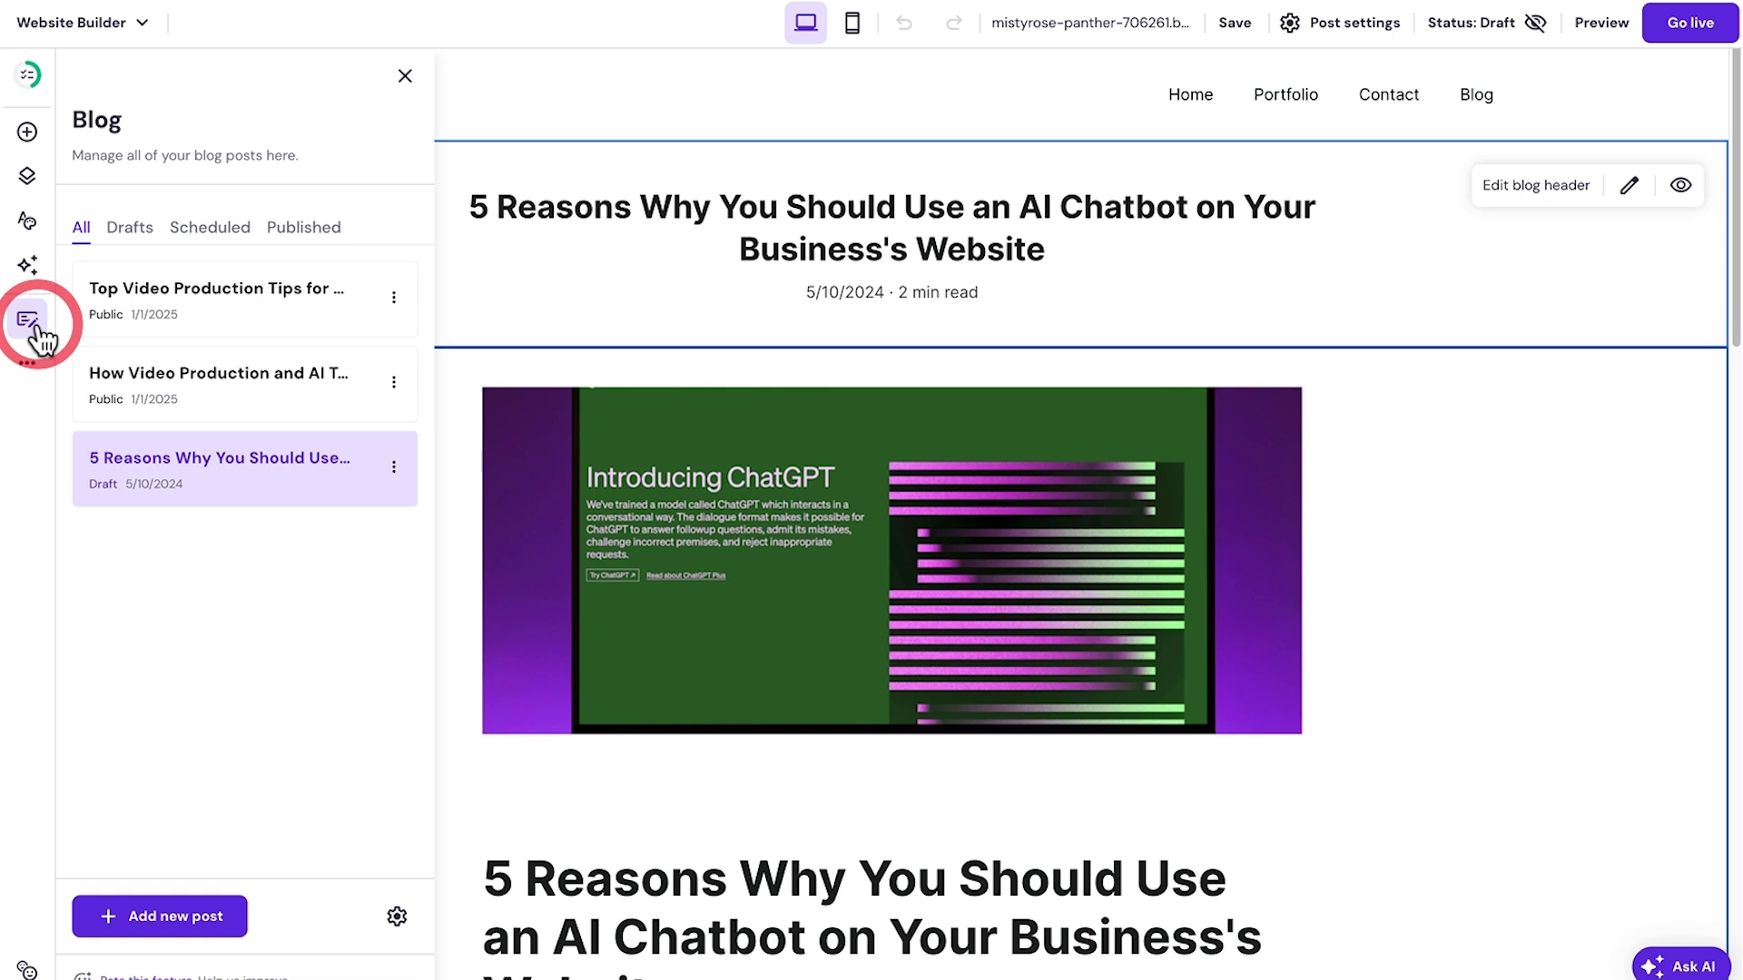
click(394, 468)
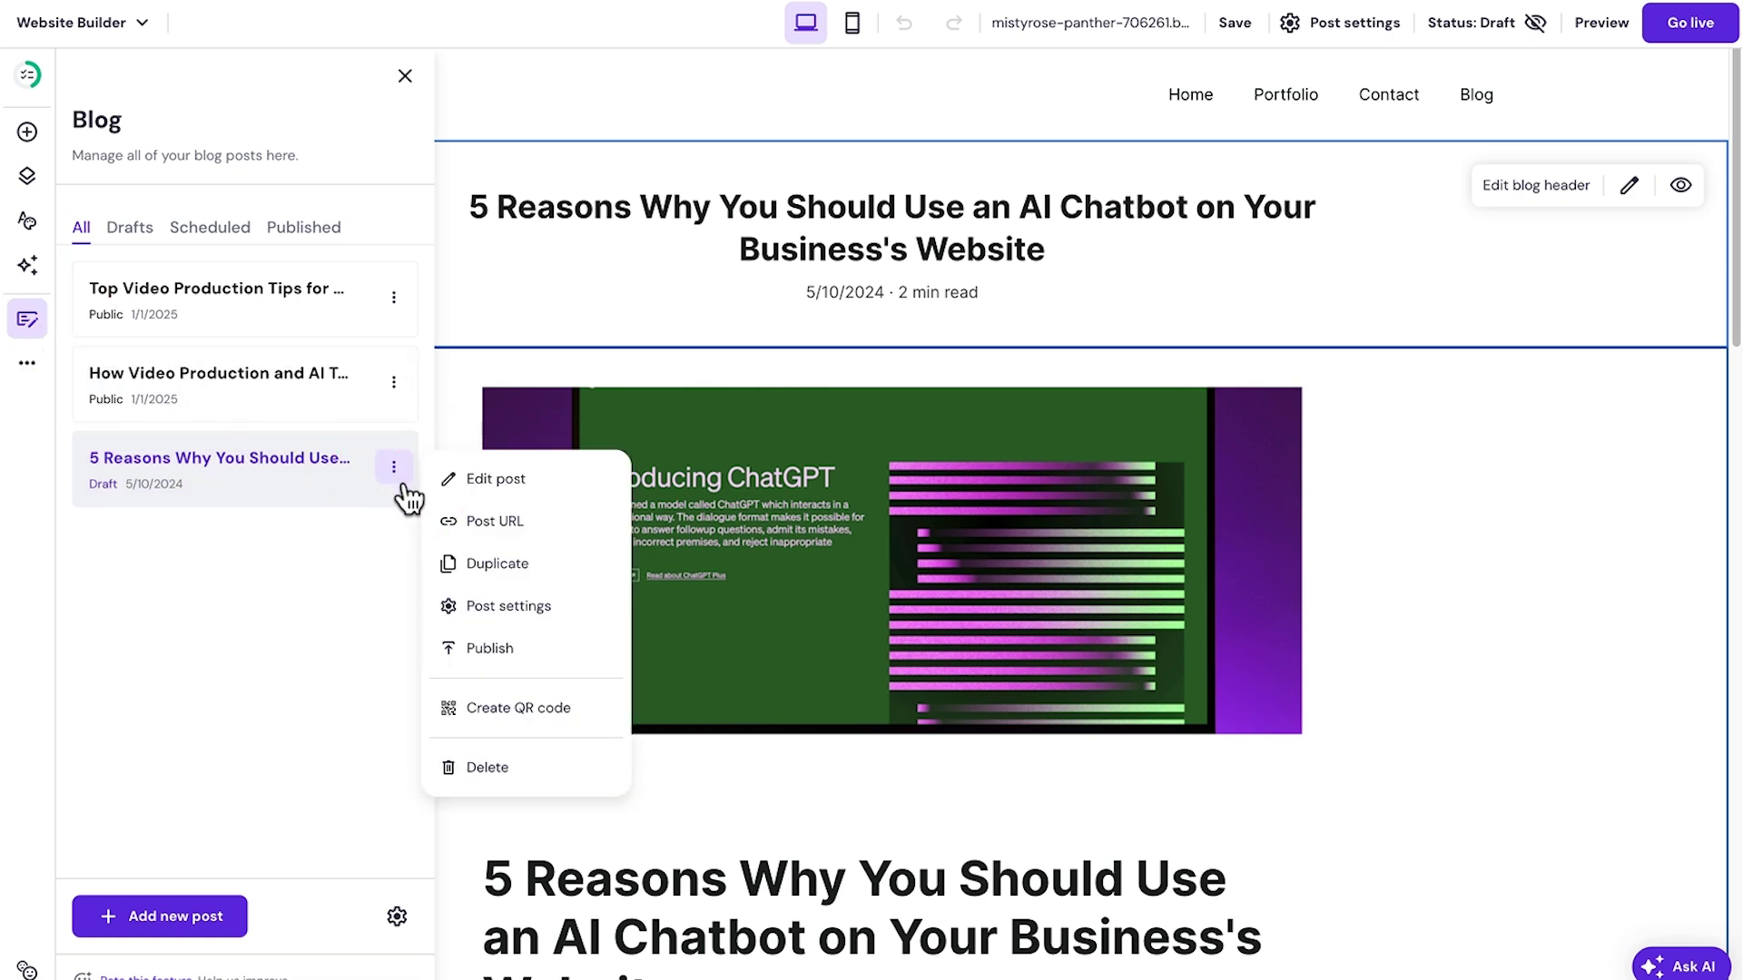
click(491, 650)
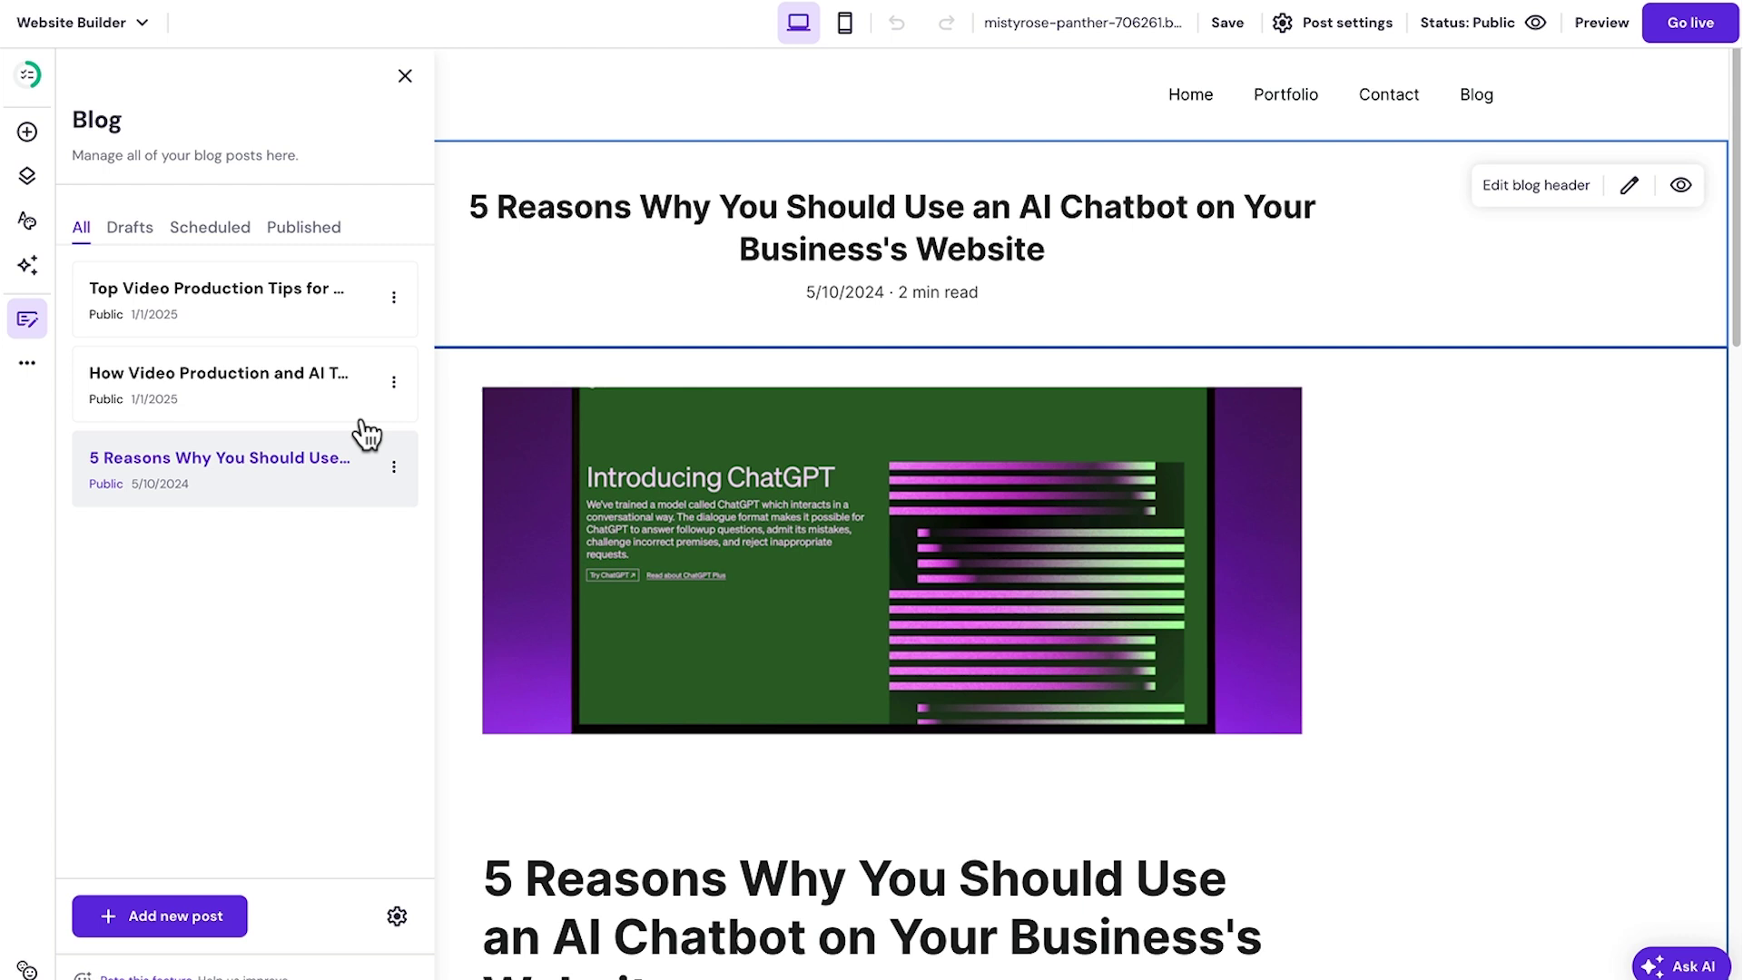
click(1487, 83)
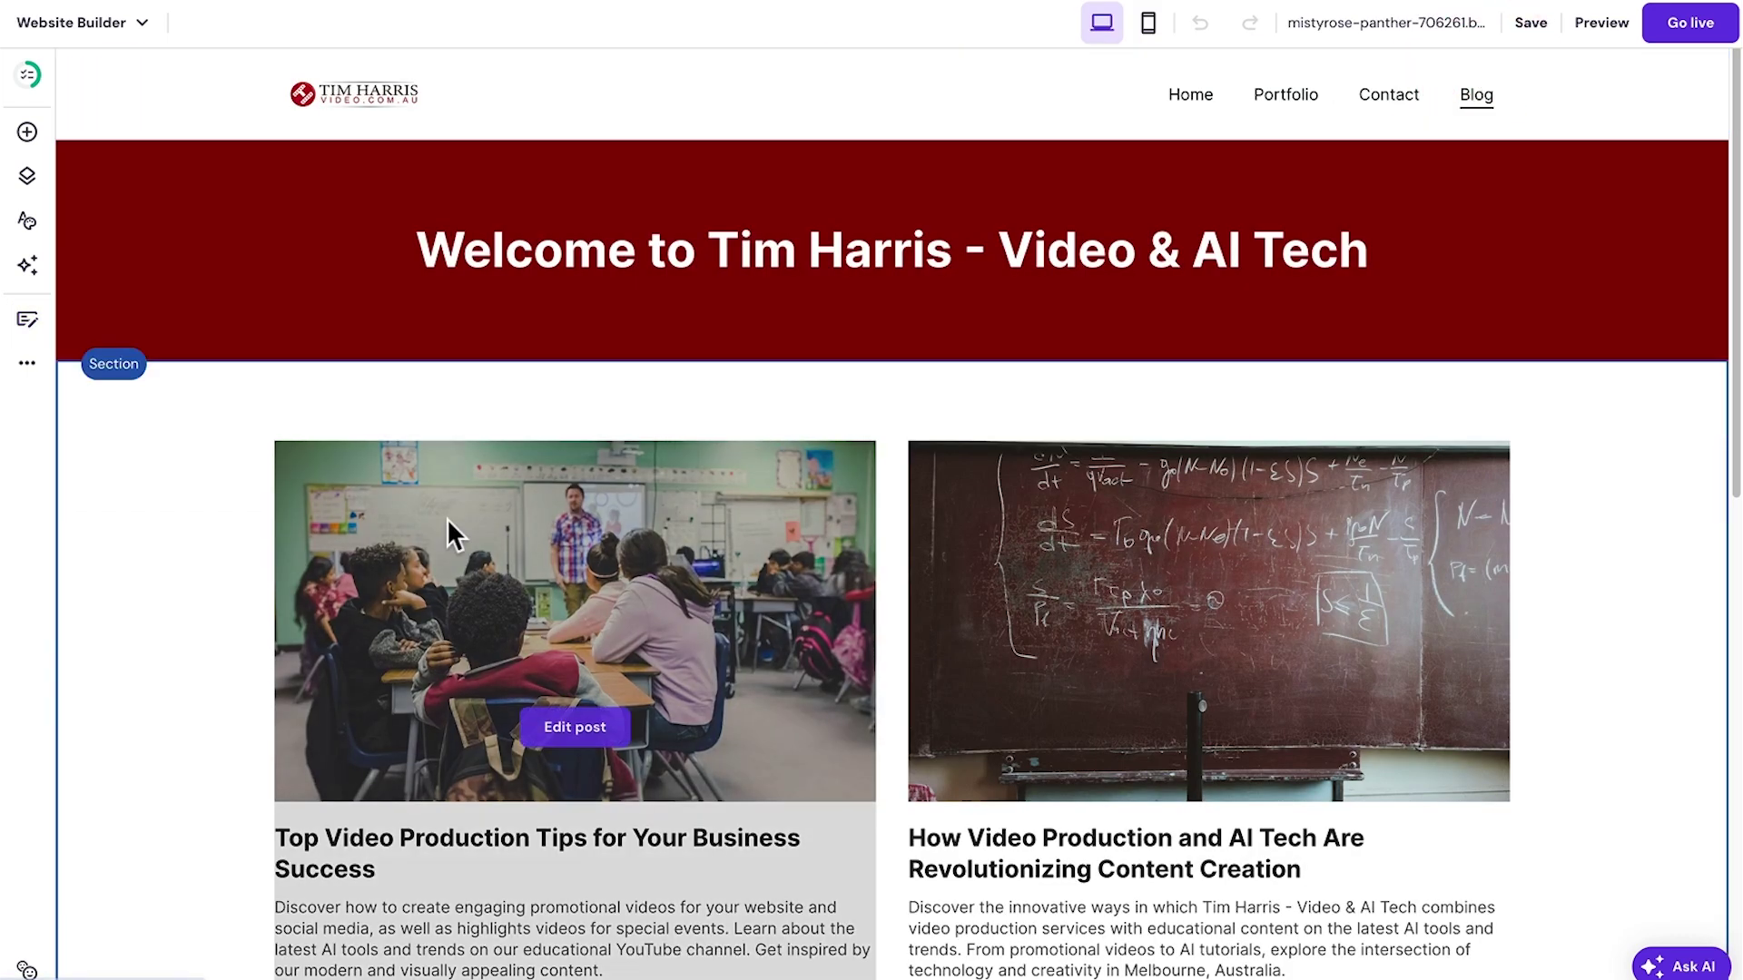
scroll(447, 527, down, 4)
scroll(188, 550, down, 3)
mouse_move(487, 405)
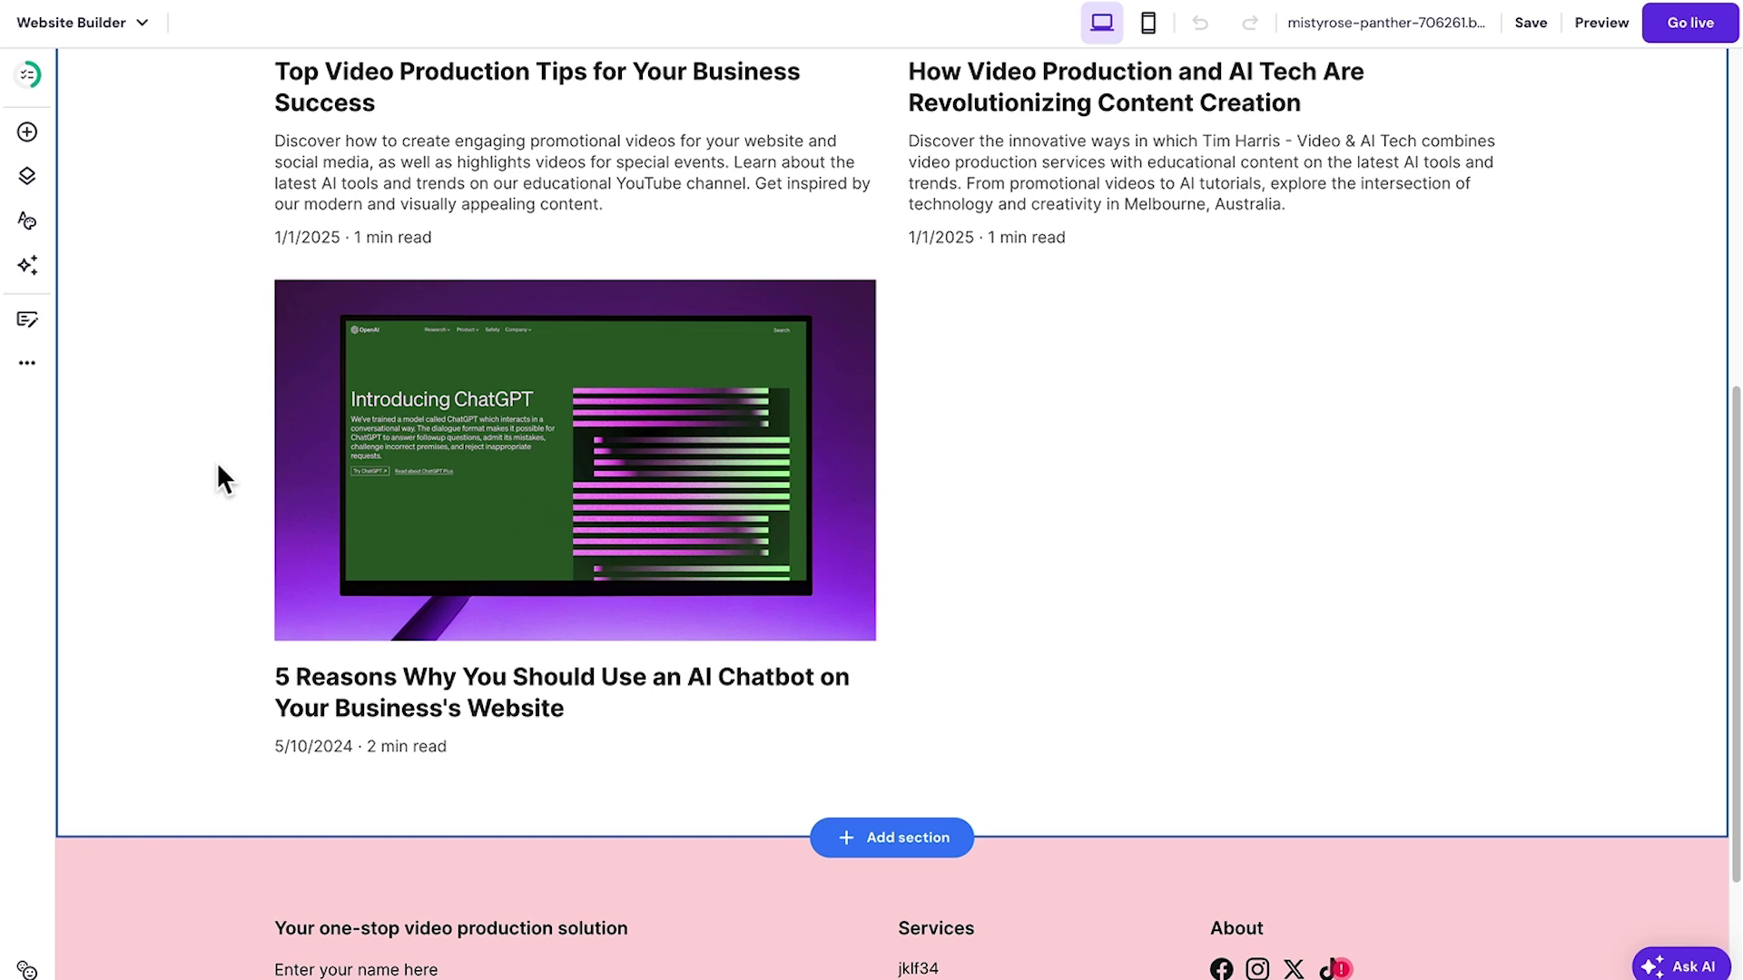
scroll(210, 509, up, 4)
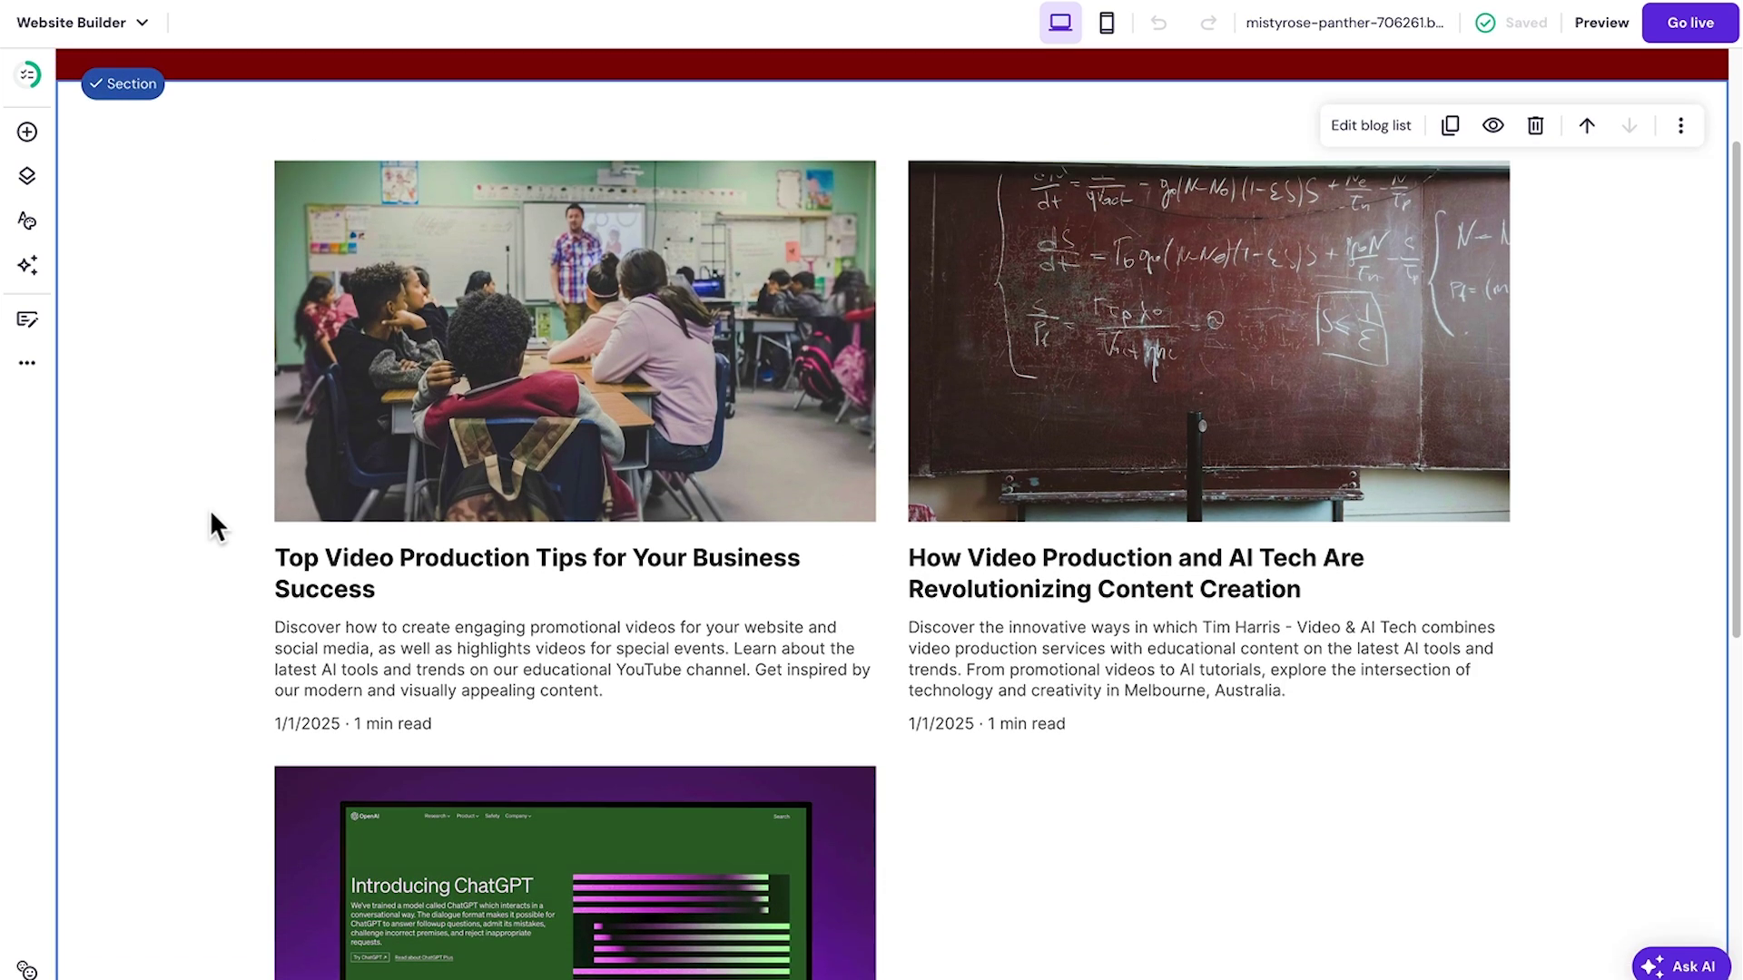
mouse_move(710, 326)
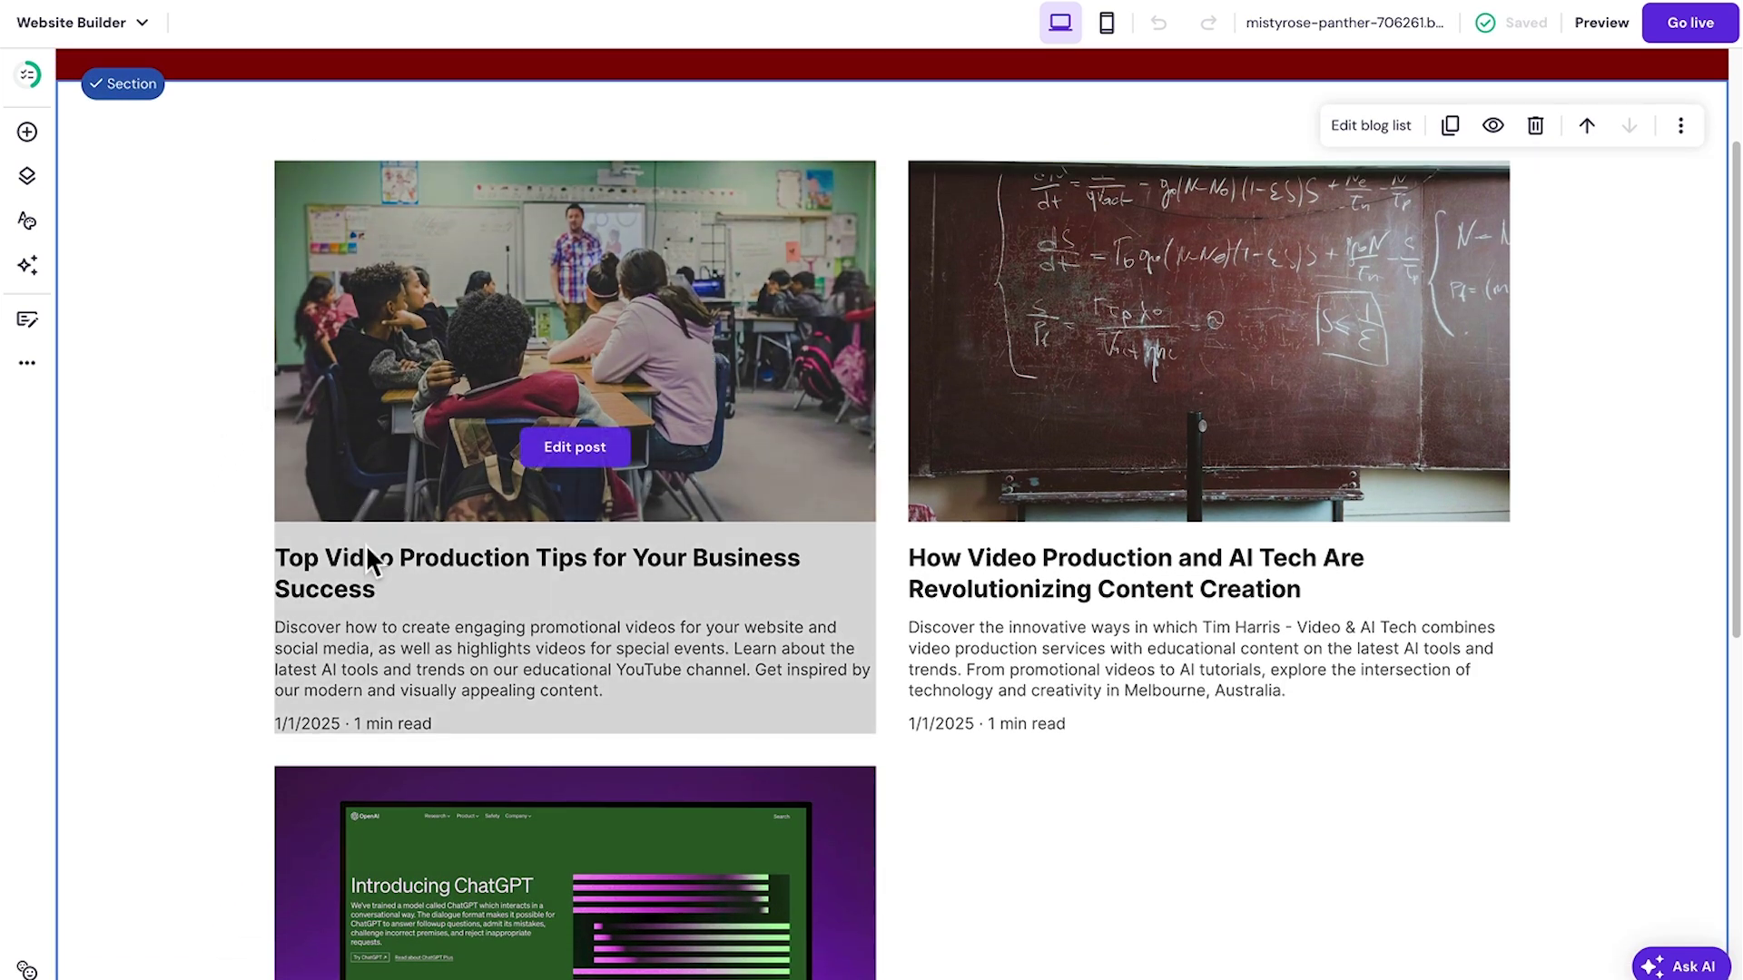
scroll(277, 608, down, 5)
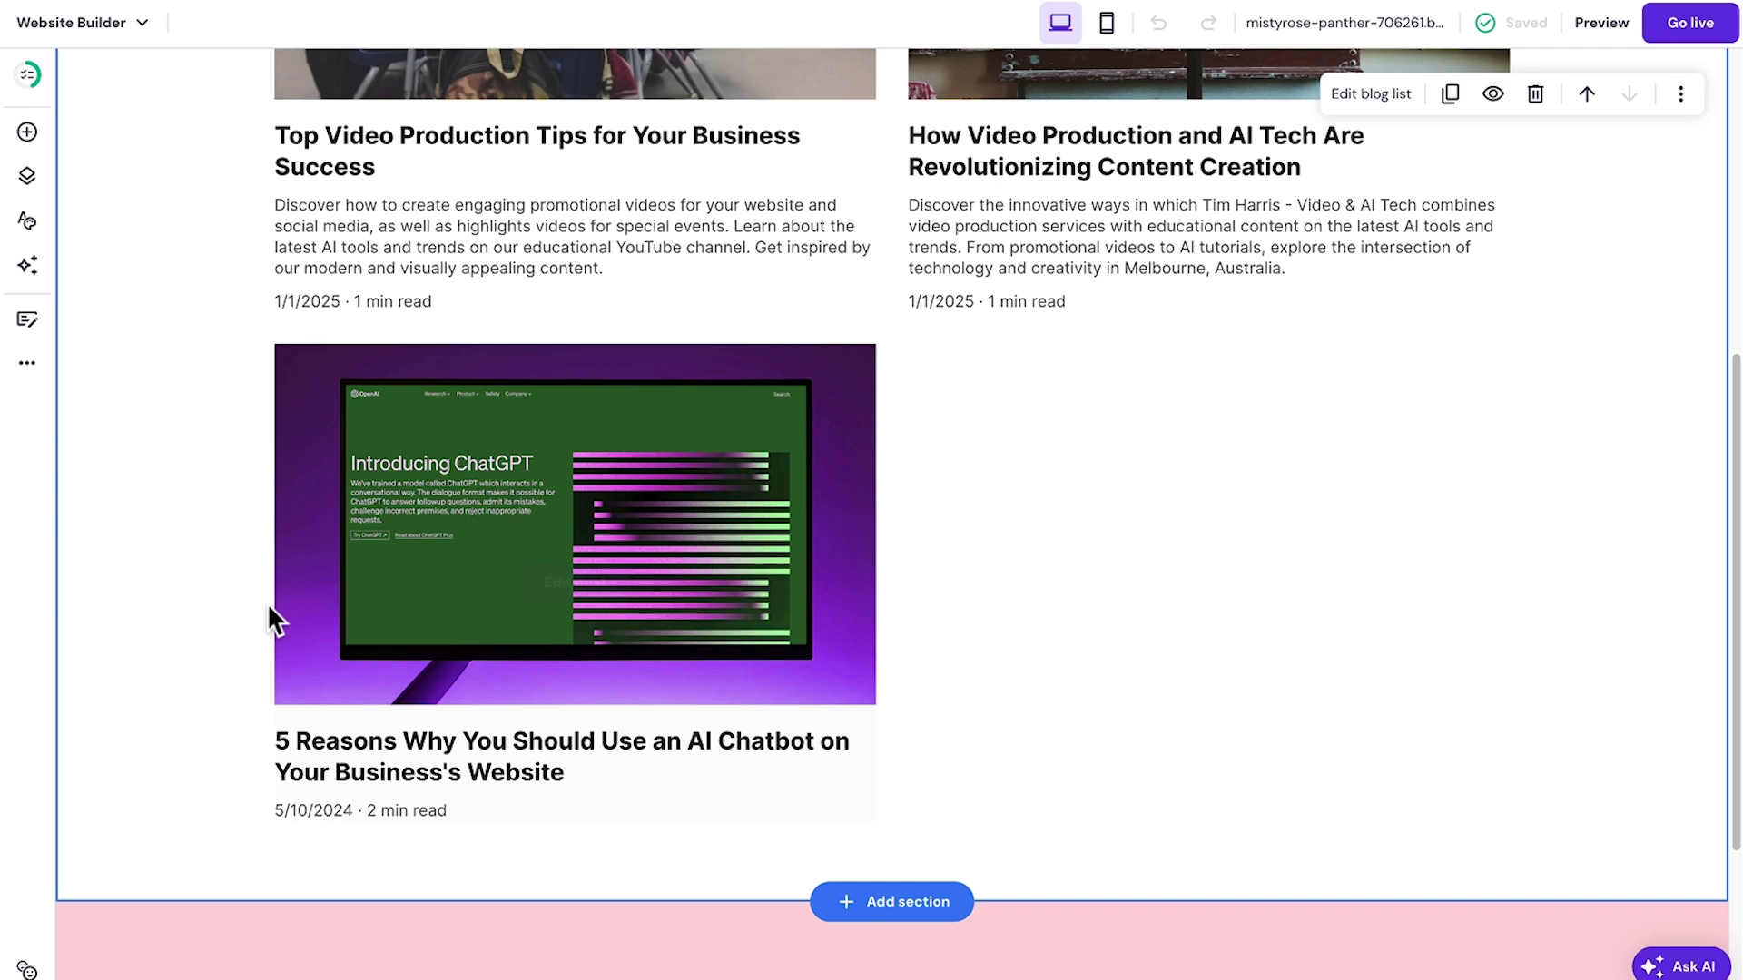
mouse_move(548, 494)
Paste a new description into the AI chatbot post's settings and save.
click(27, 322)
click(393, 466)
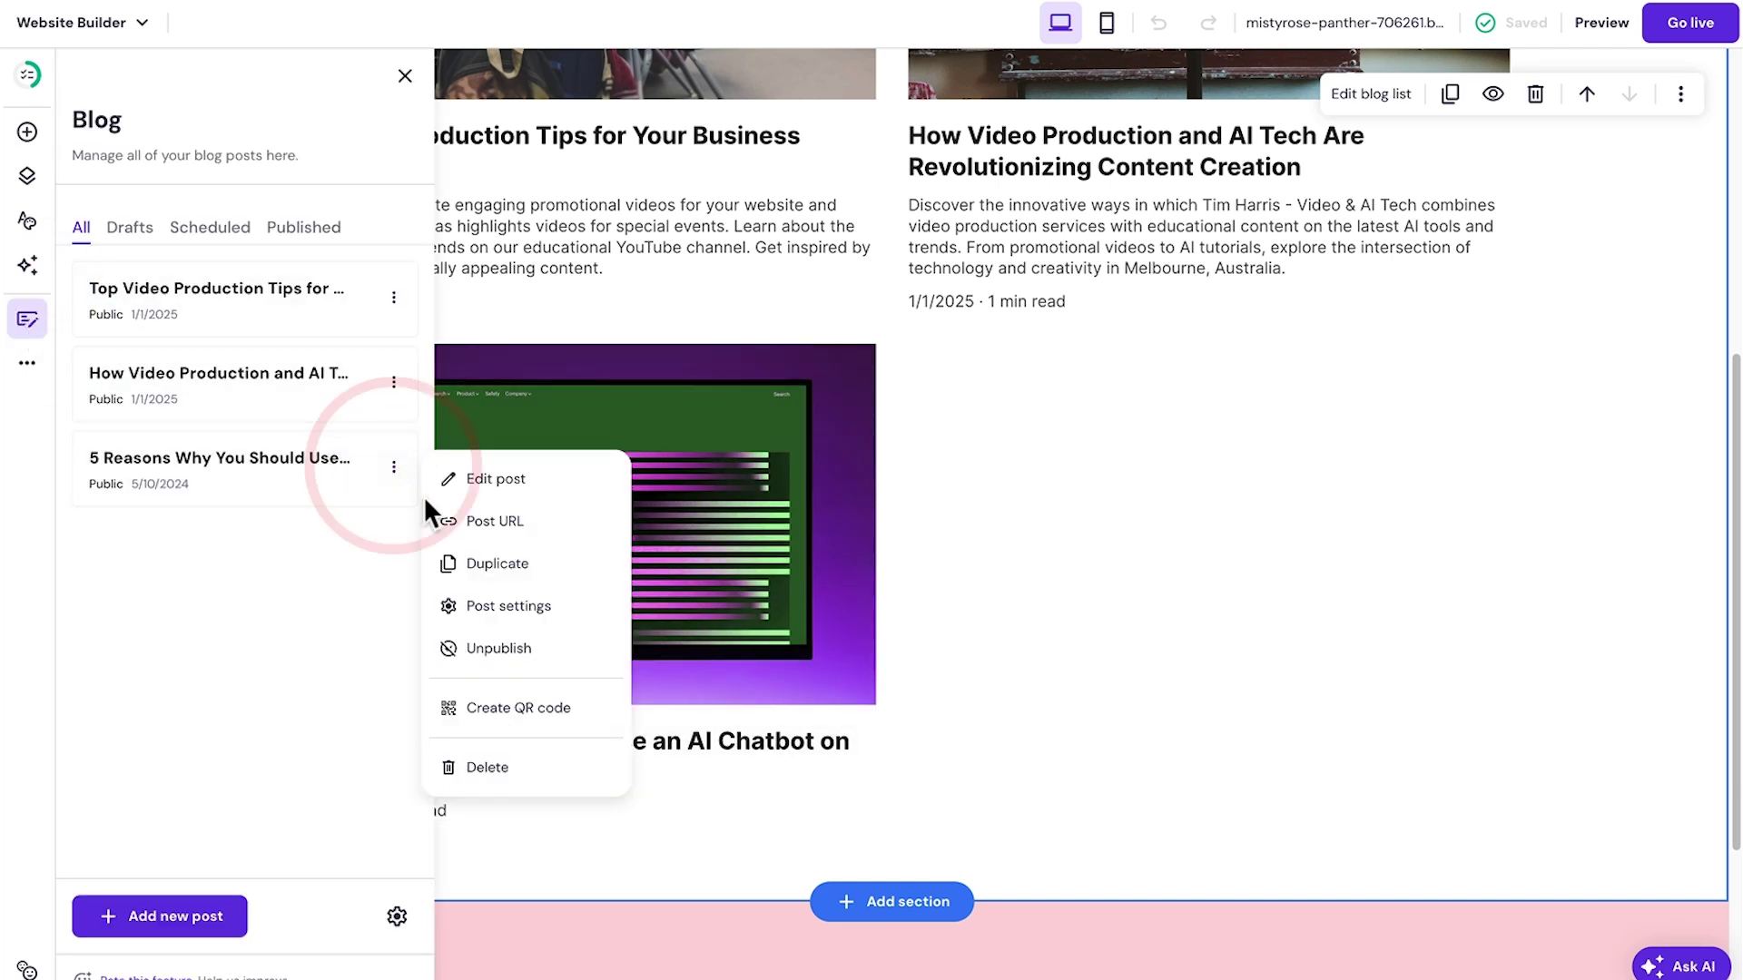
click(461, 603)
click(673, 358)
key(ctrl+v)
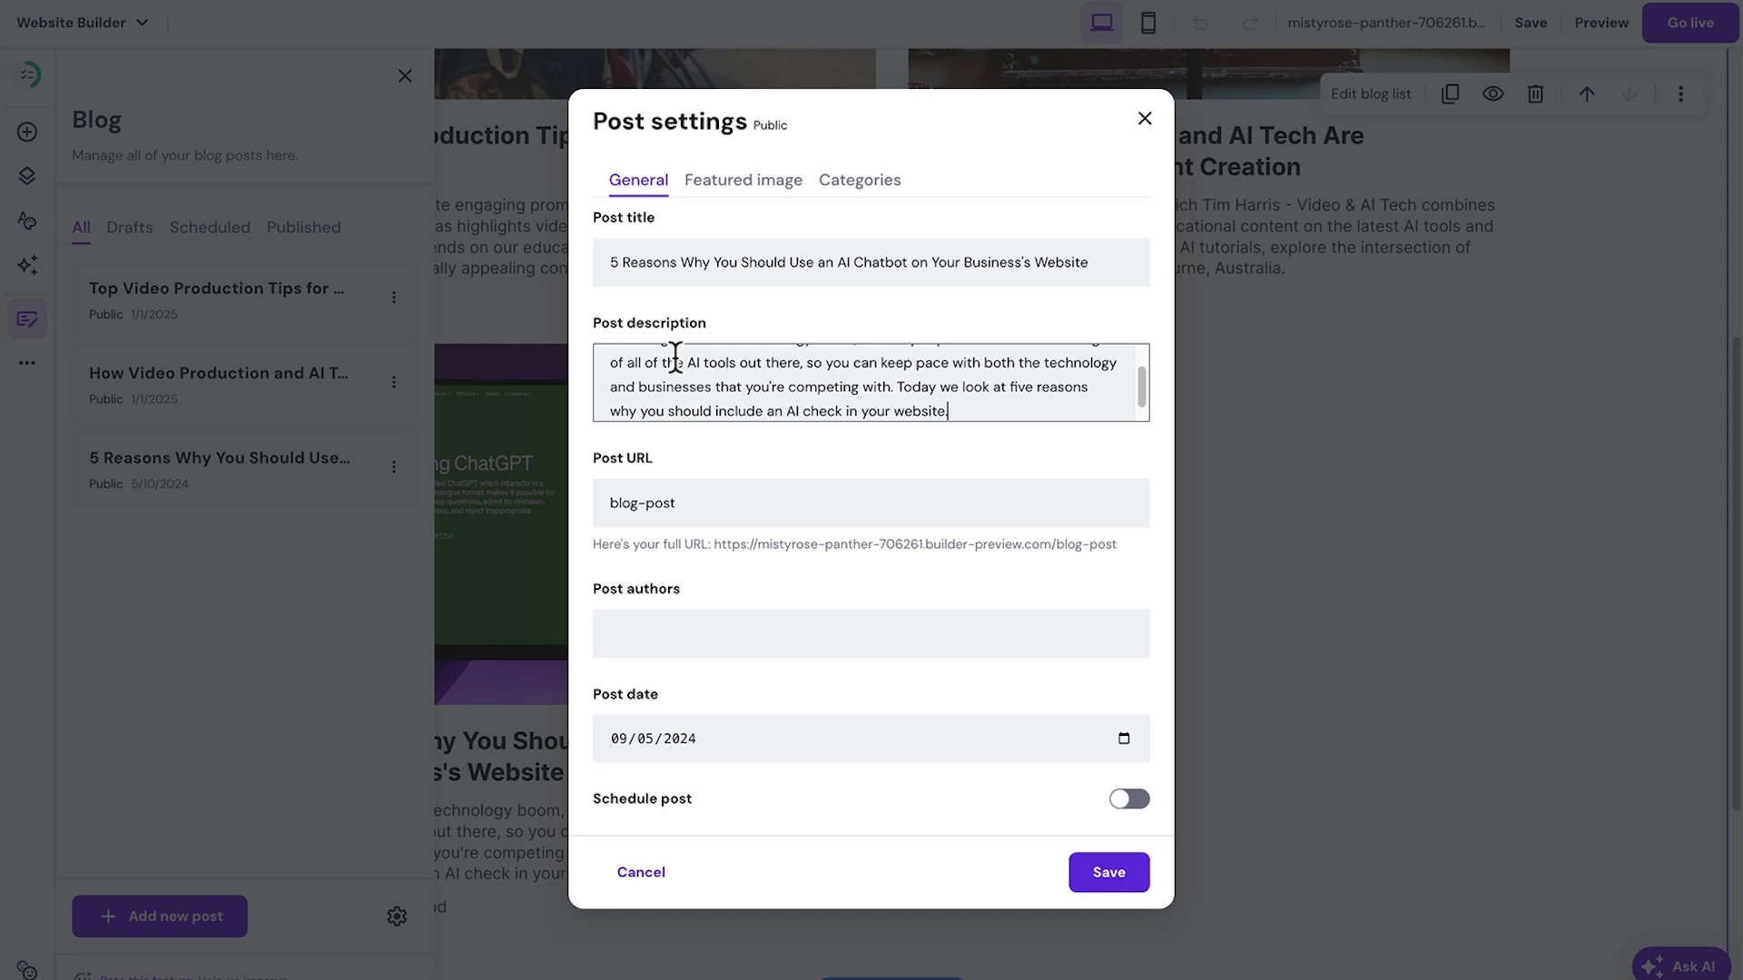
click(1113, 874)
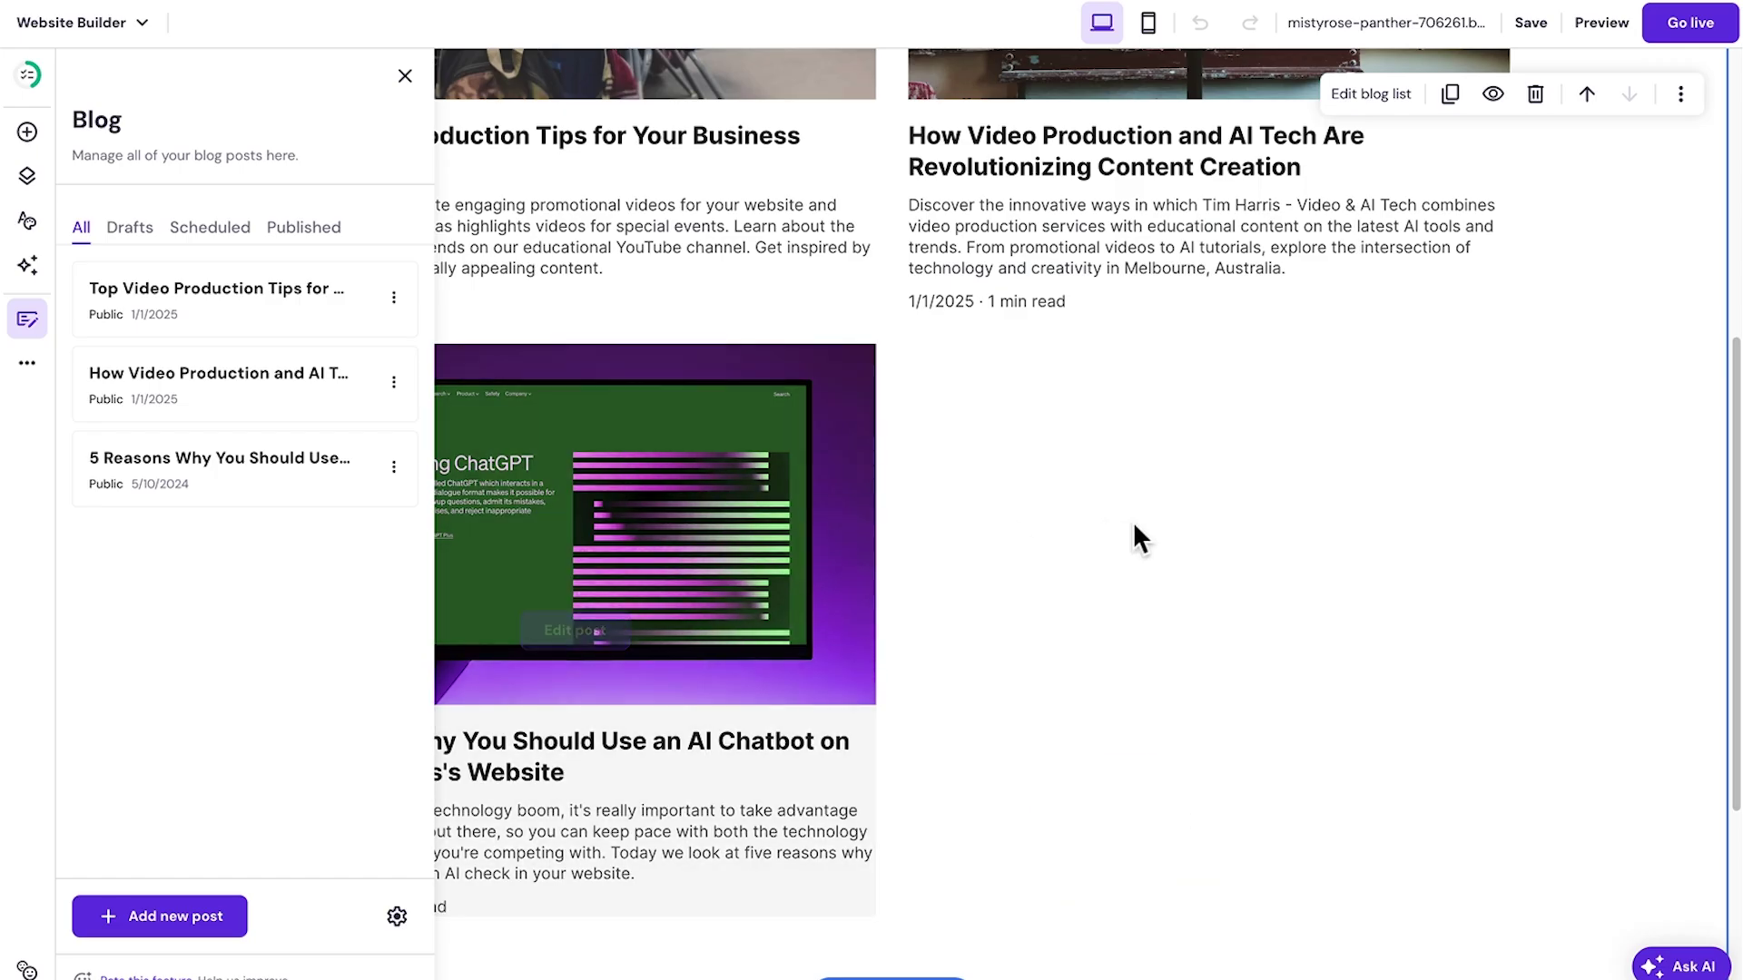
scroll(218, 799, up, 4)
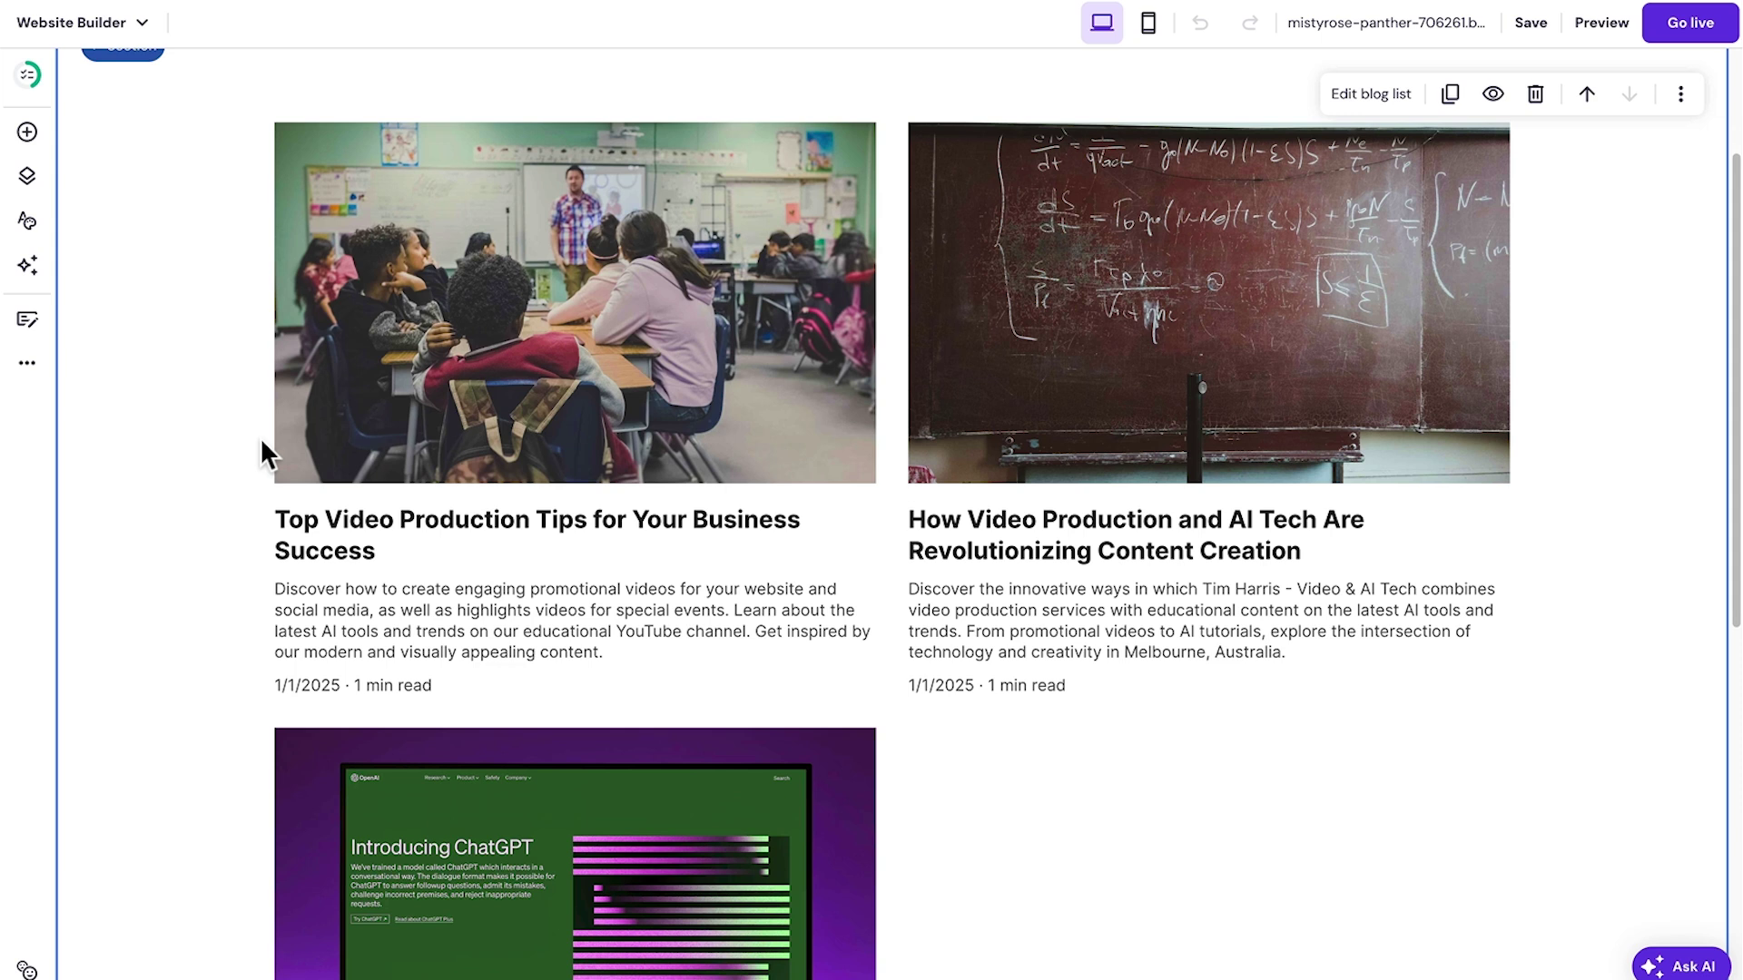
scroll(260, 438, down, 3)
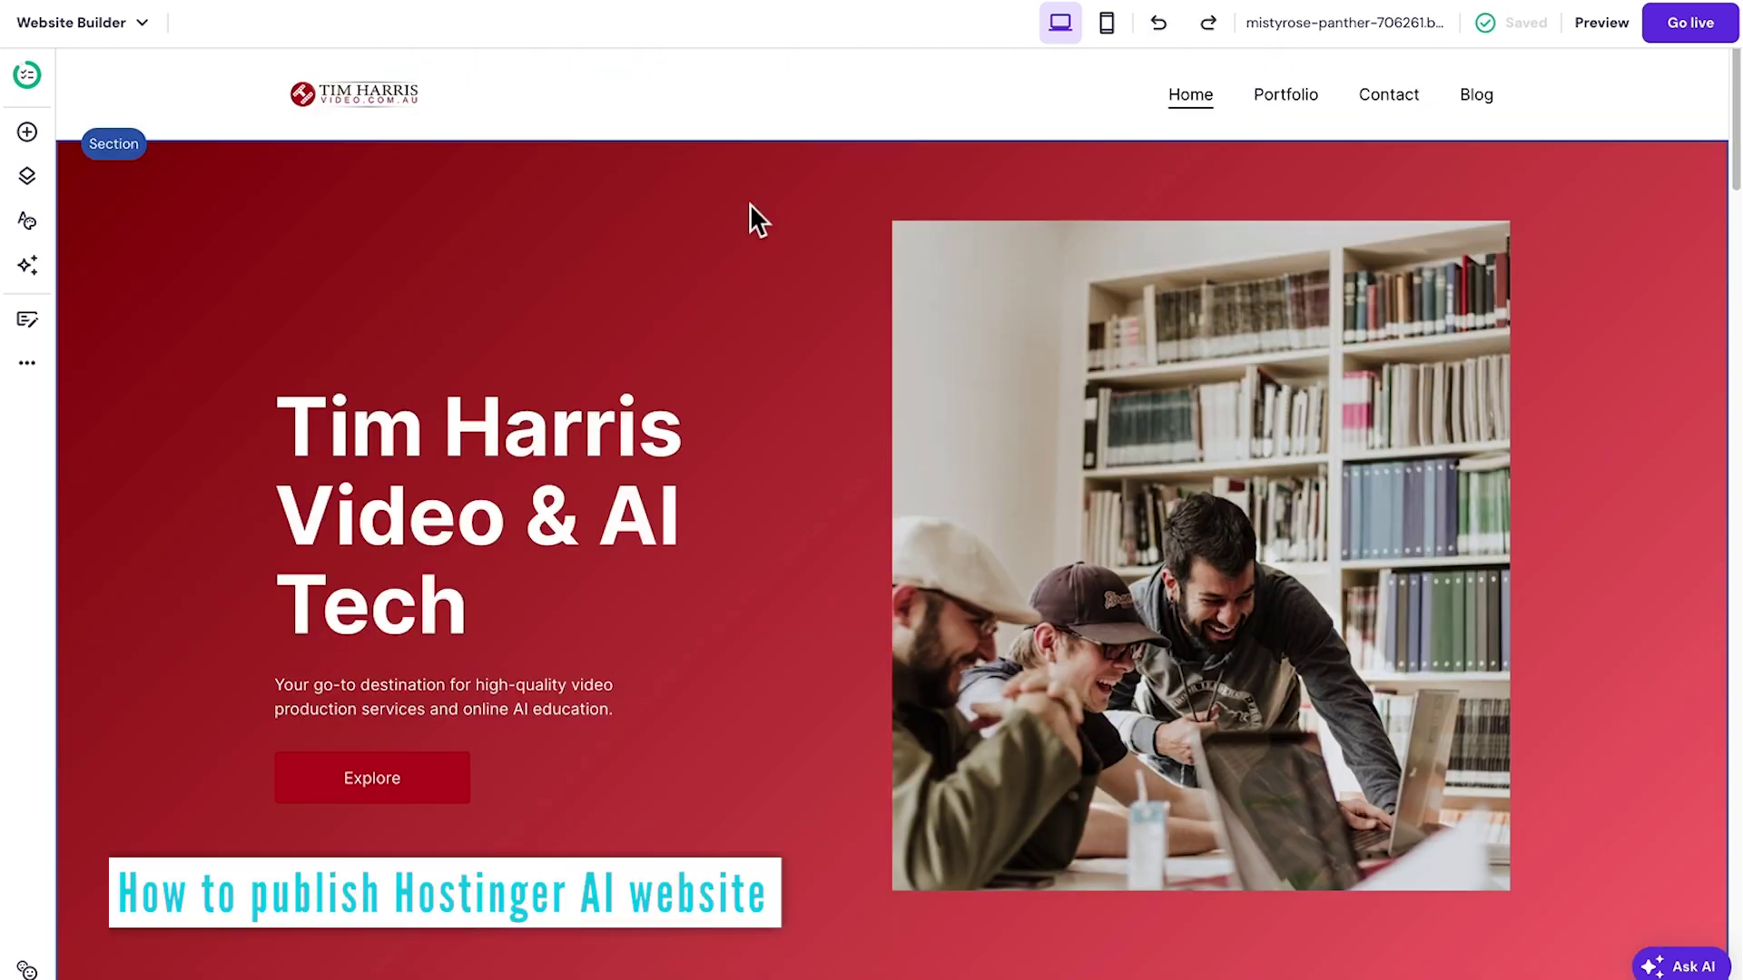
Check the mobile and desktop views, then take the website live via the Site setup checklist.
click(1104, 29)
click(1060, 29)
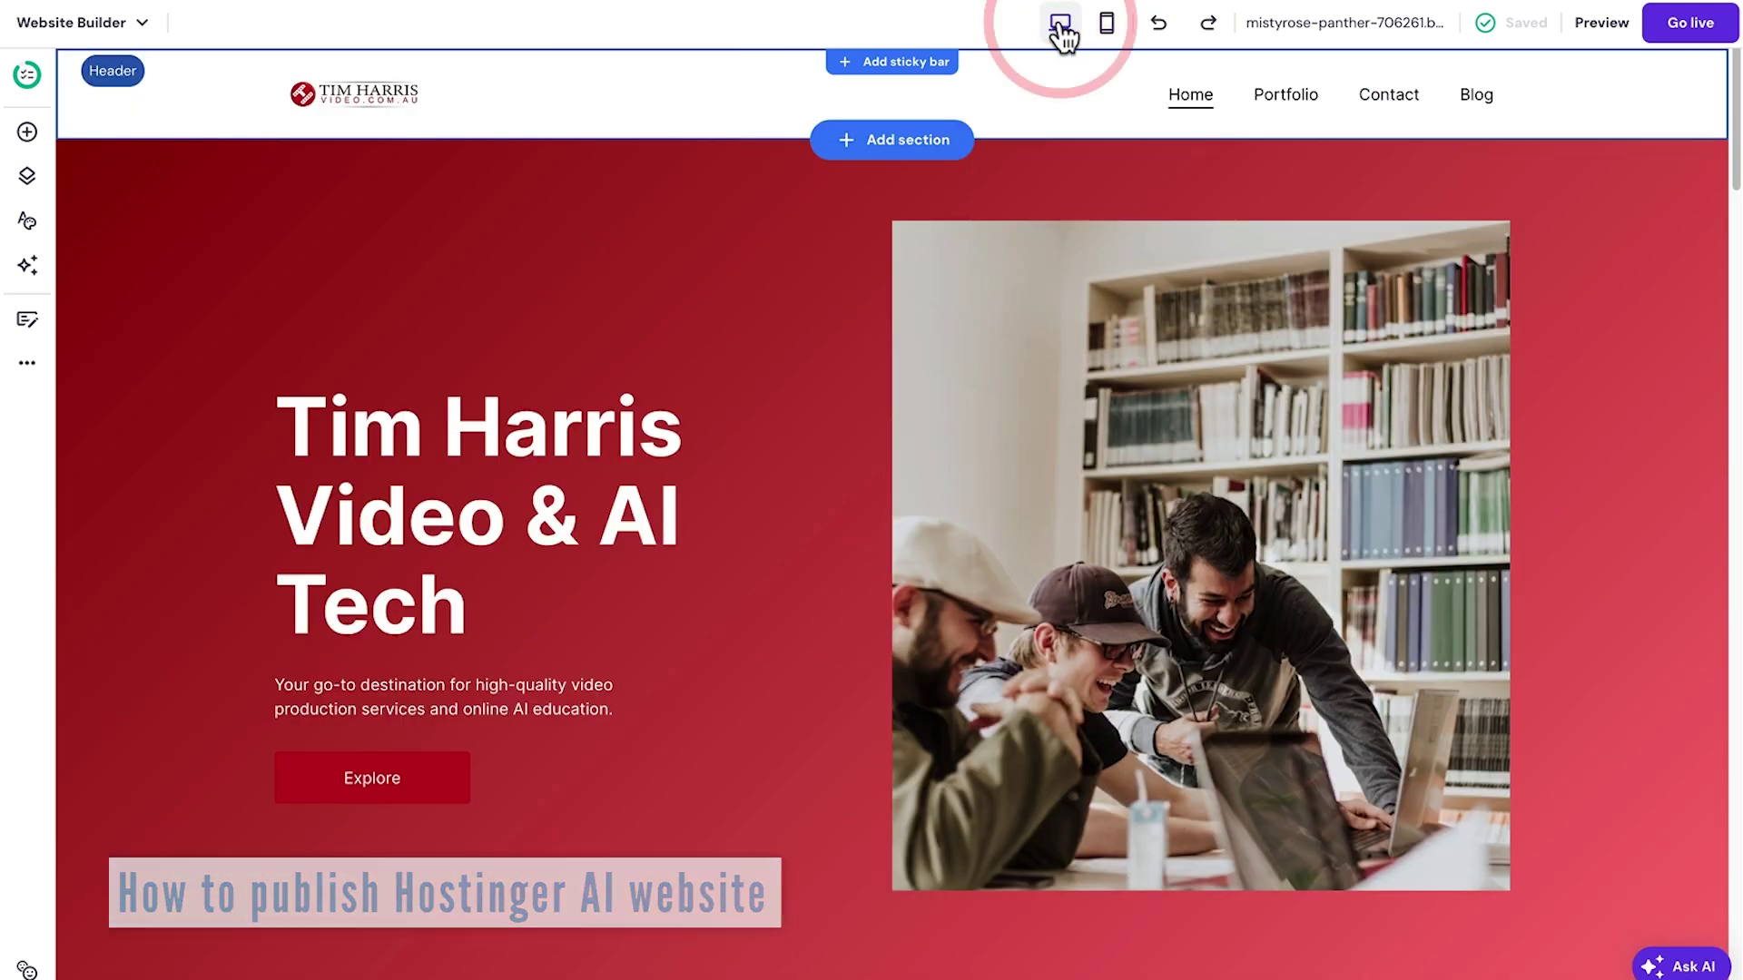
click(27, 75)
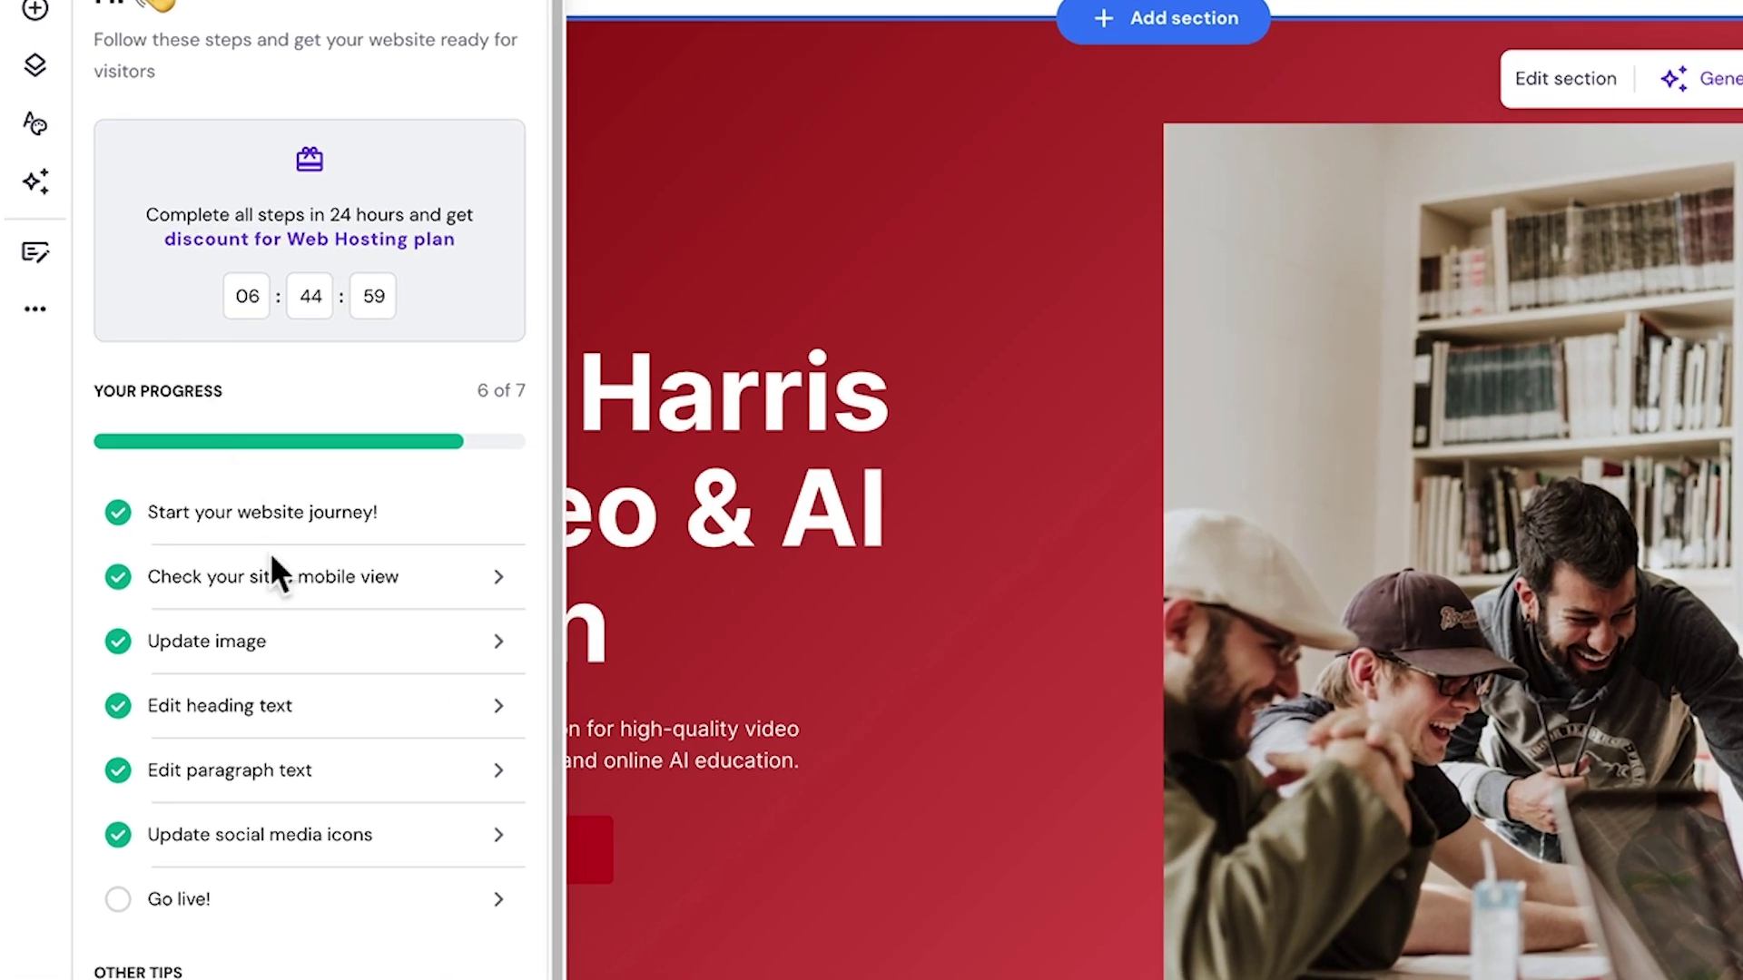
click(207, 900)
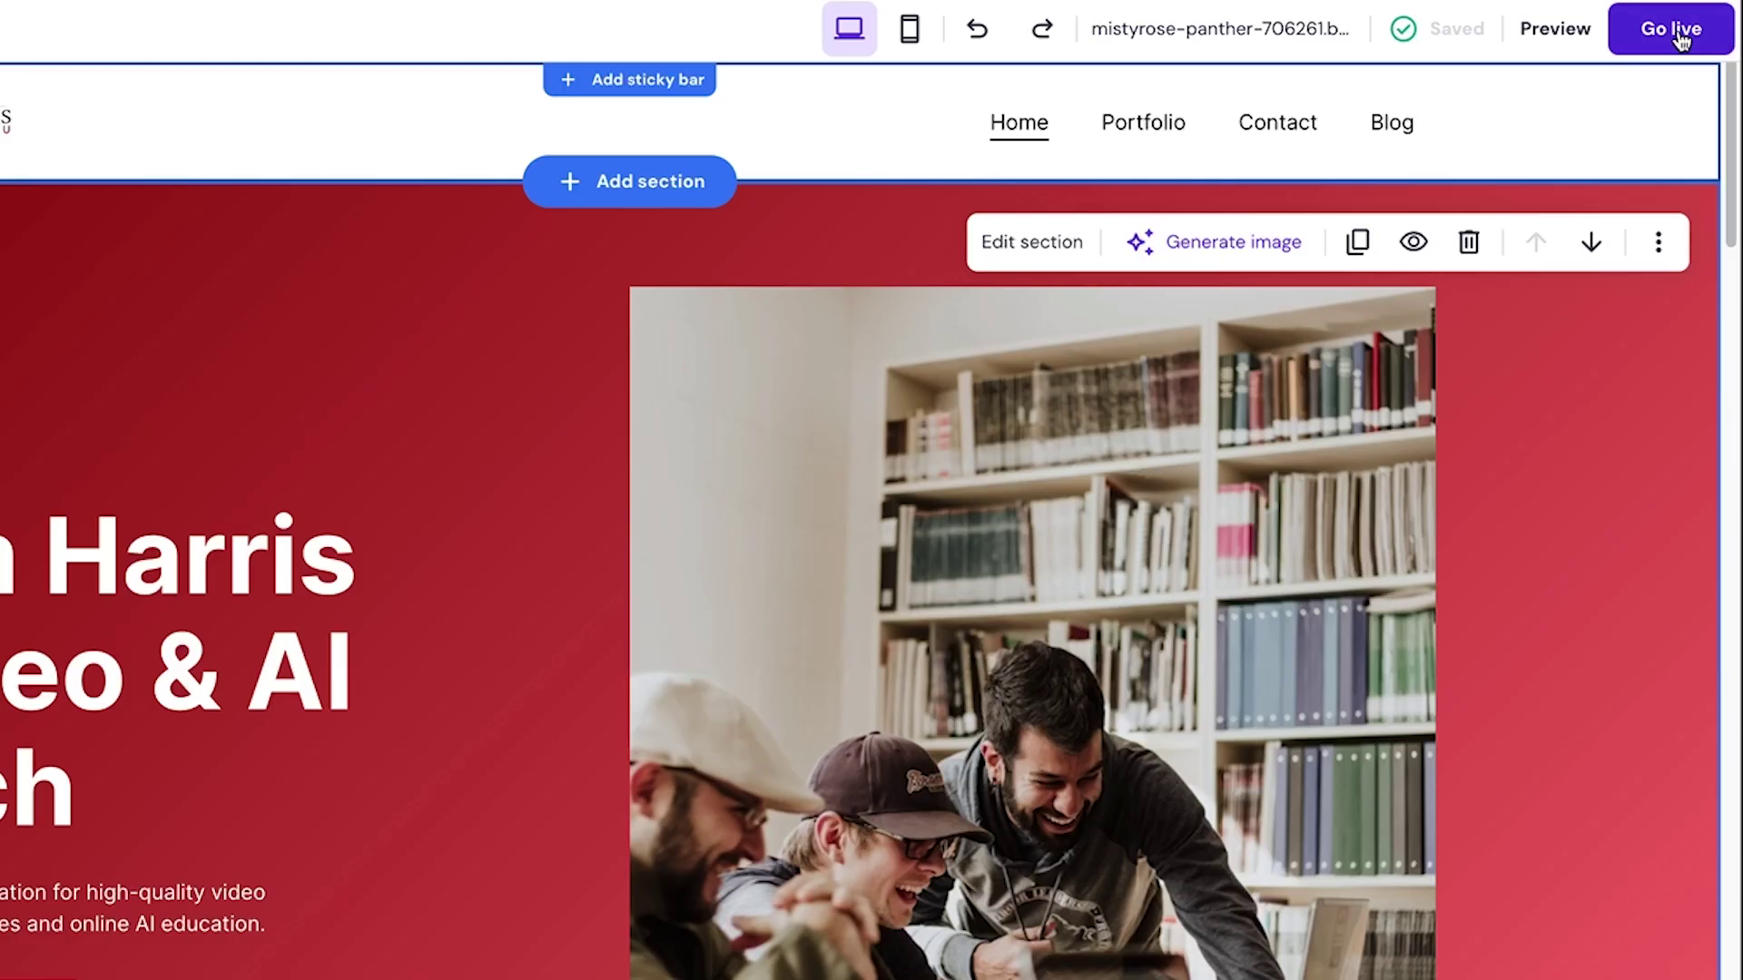
click(1678, 30)
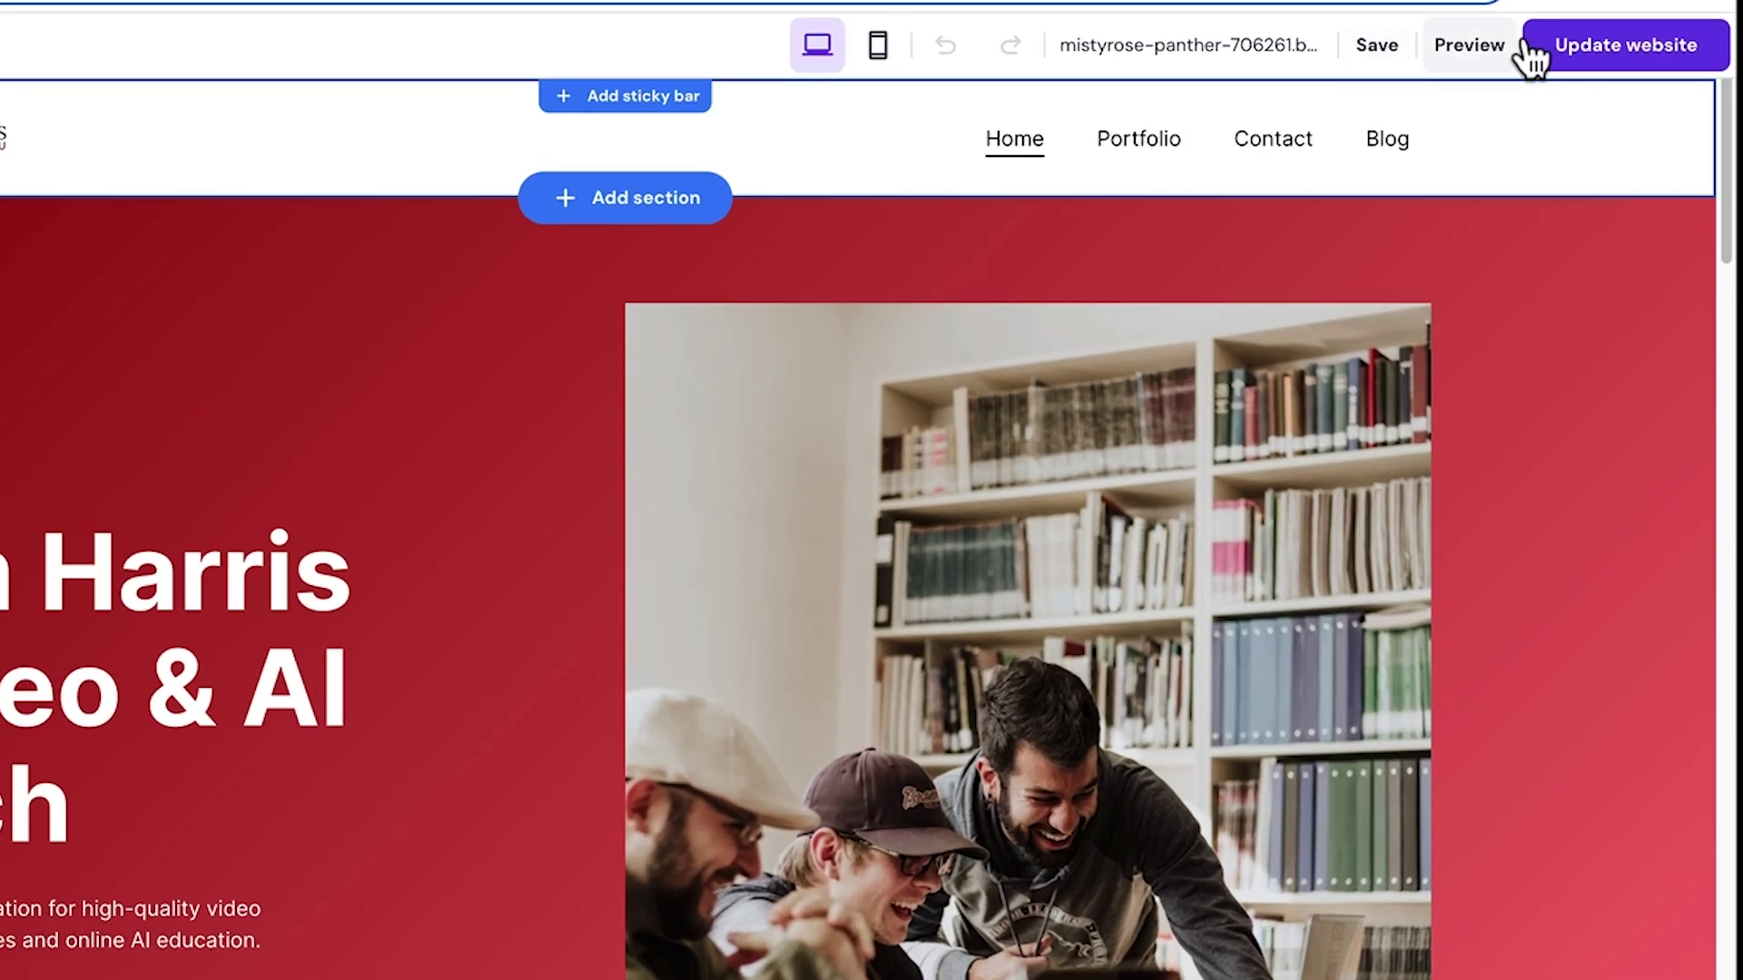
mouse_move(1381, 61)
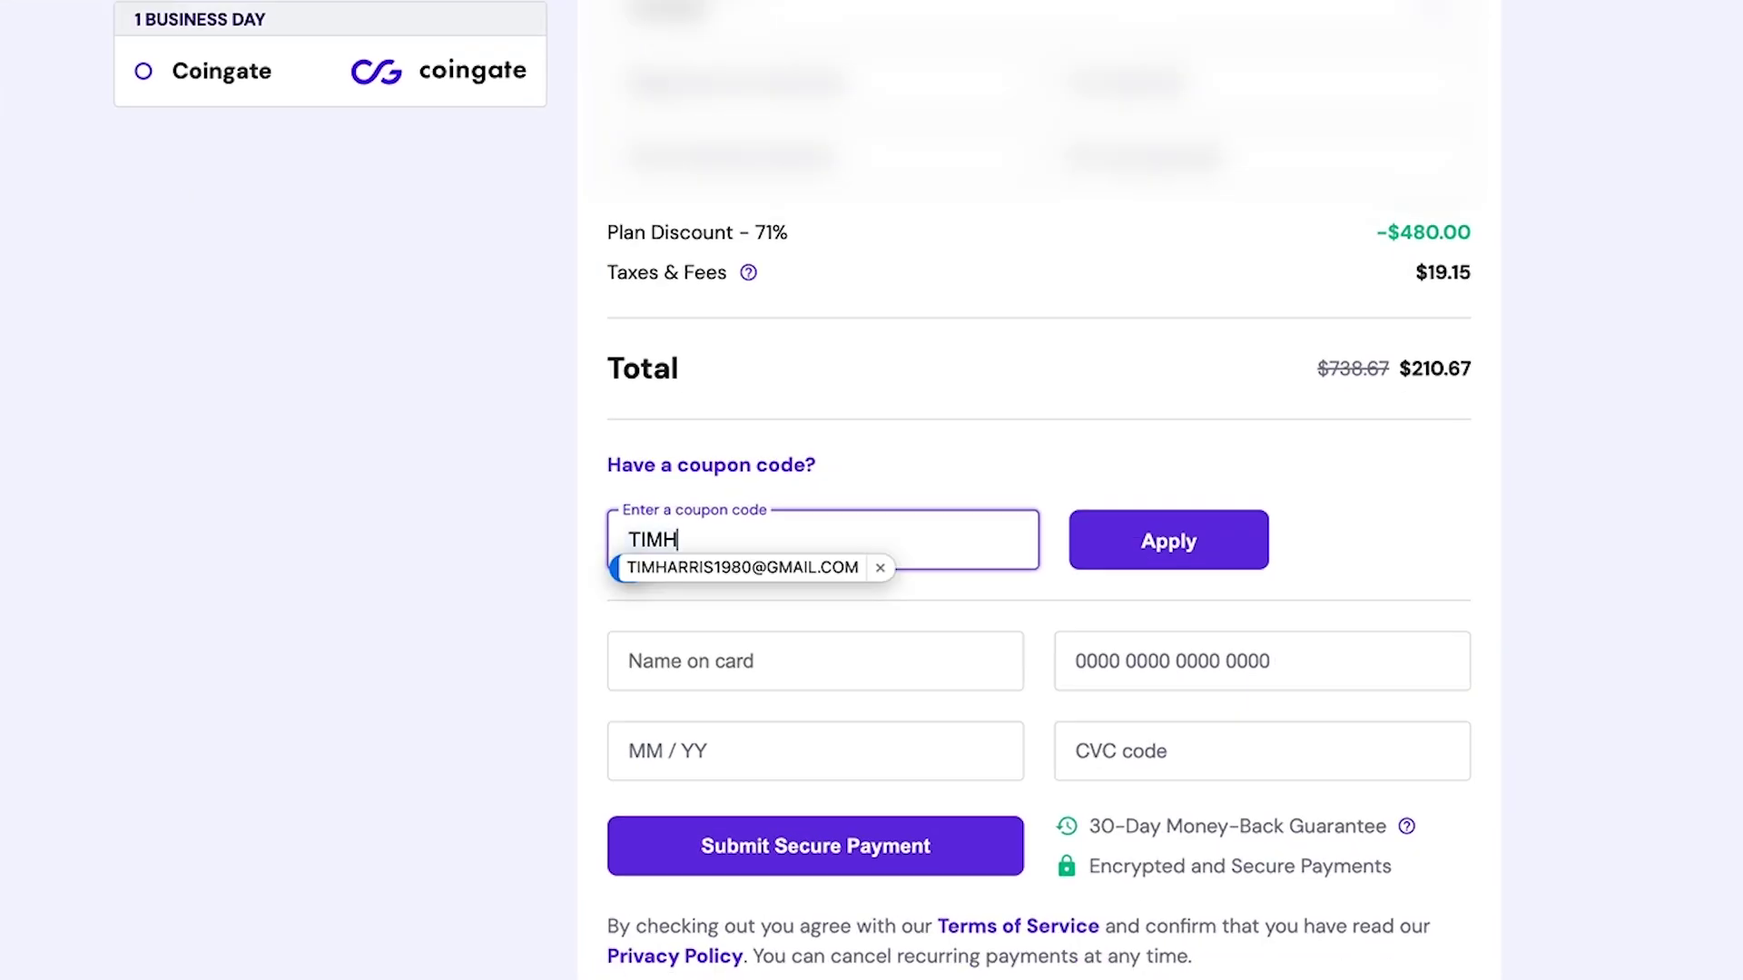
Finish entering the coupon code in the checkout coupon field, leaving the $210.67 total unapplied.
text(ARRIS)
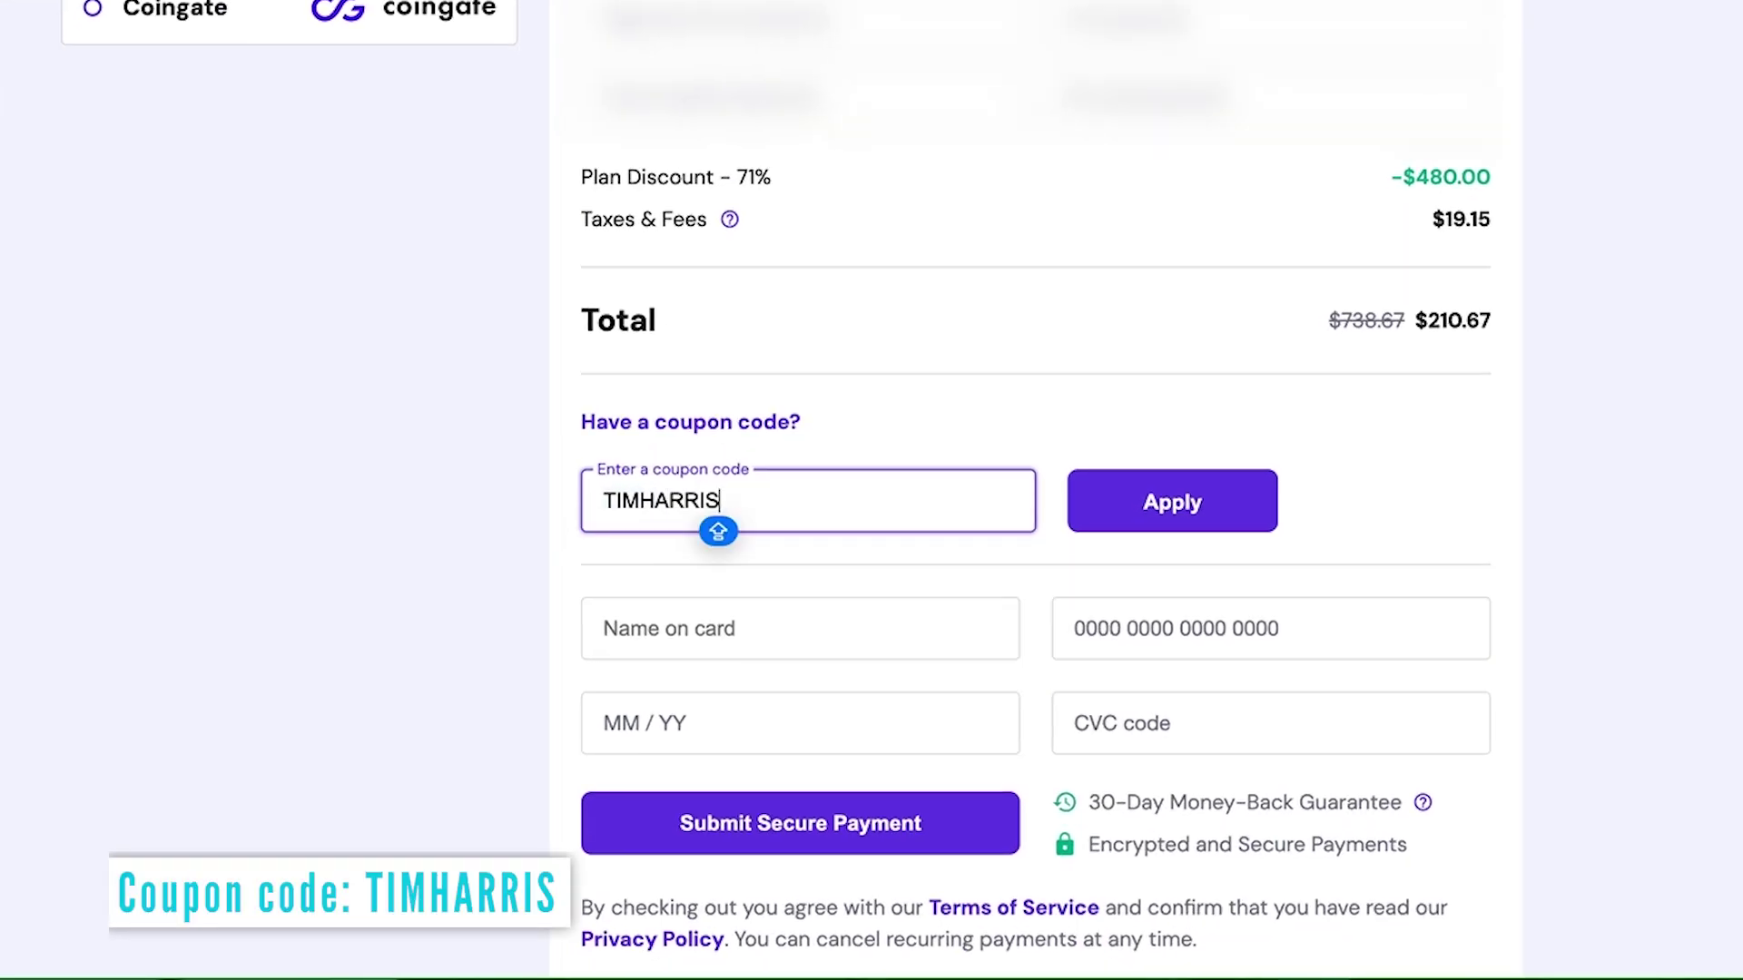